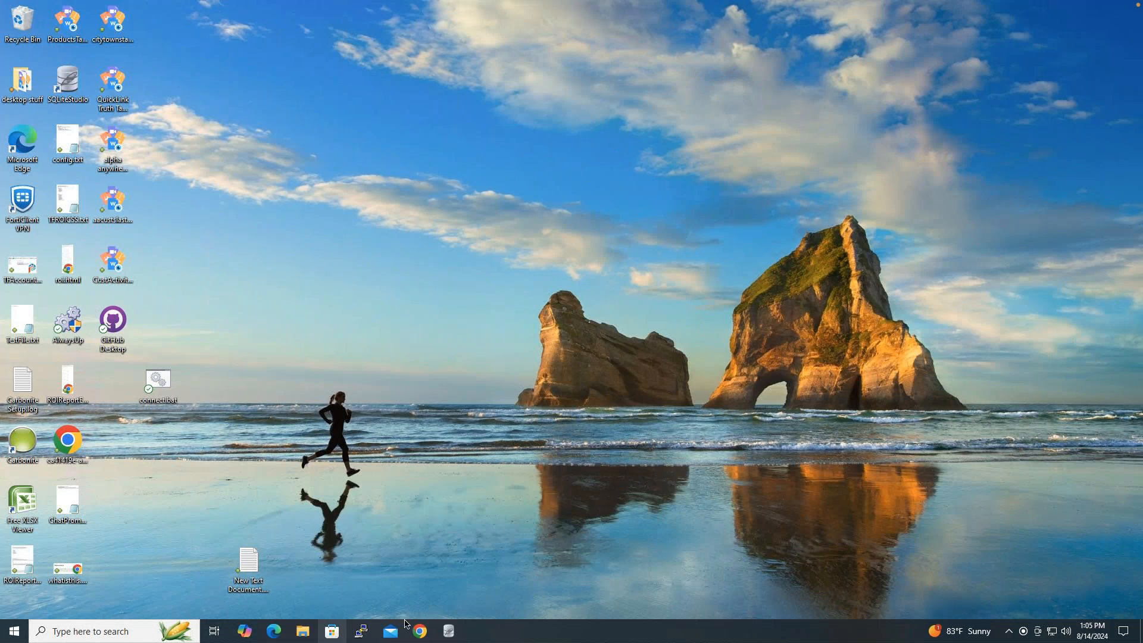
- Launch Alpha Anywhere from the Start menu's Alpha Anywhere program group
click(8, 639)
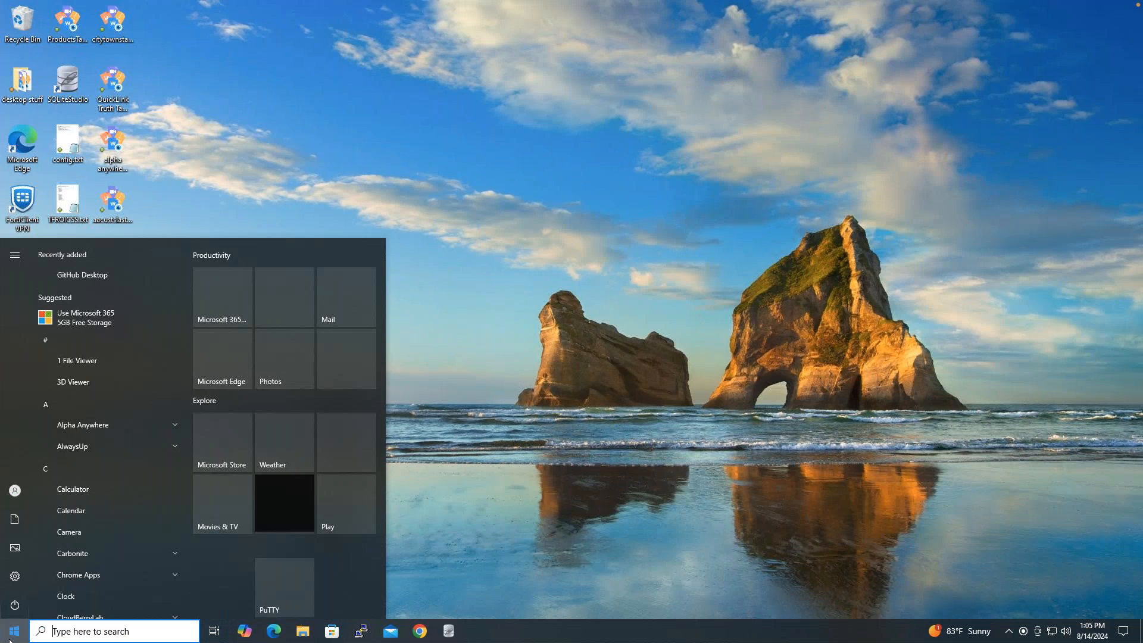
click(145, 424)
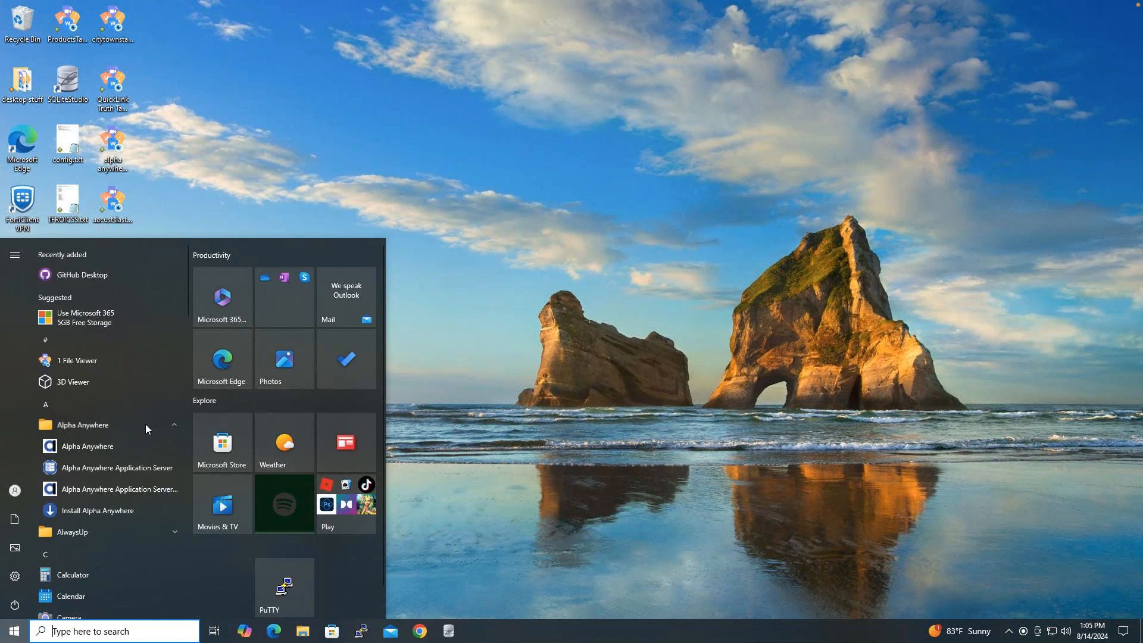
click(130, 452)
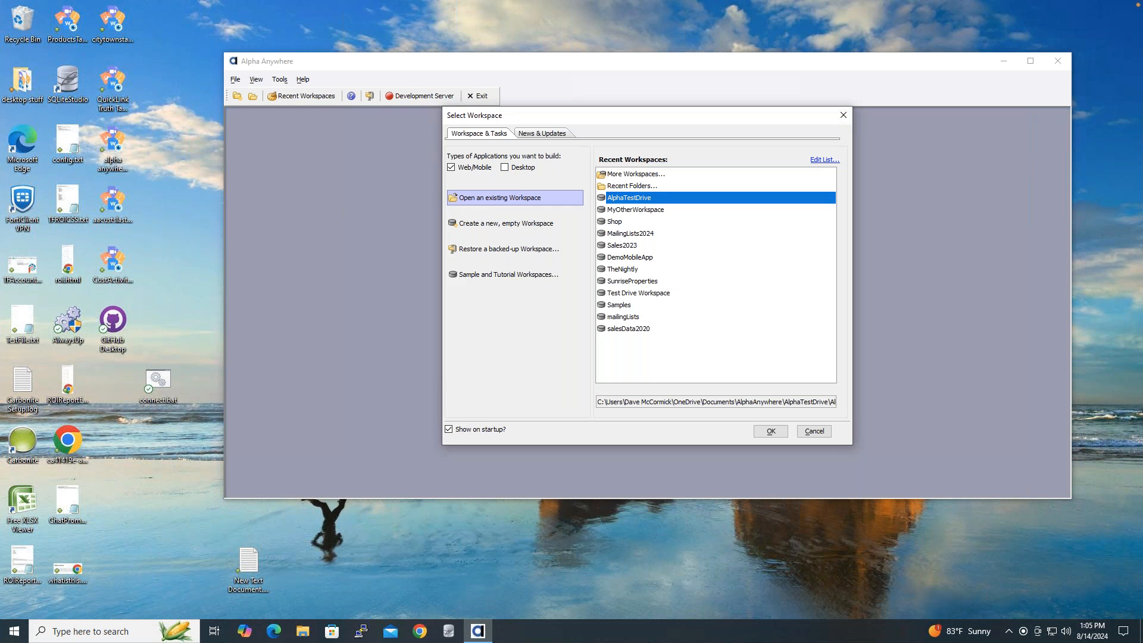
- Run Install Alpha Anywhere with UAC approval, then close the installer window
click(13, 633)
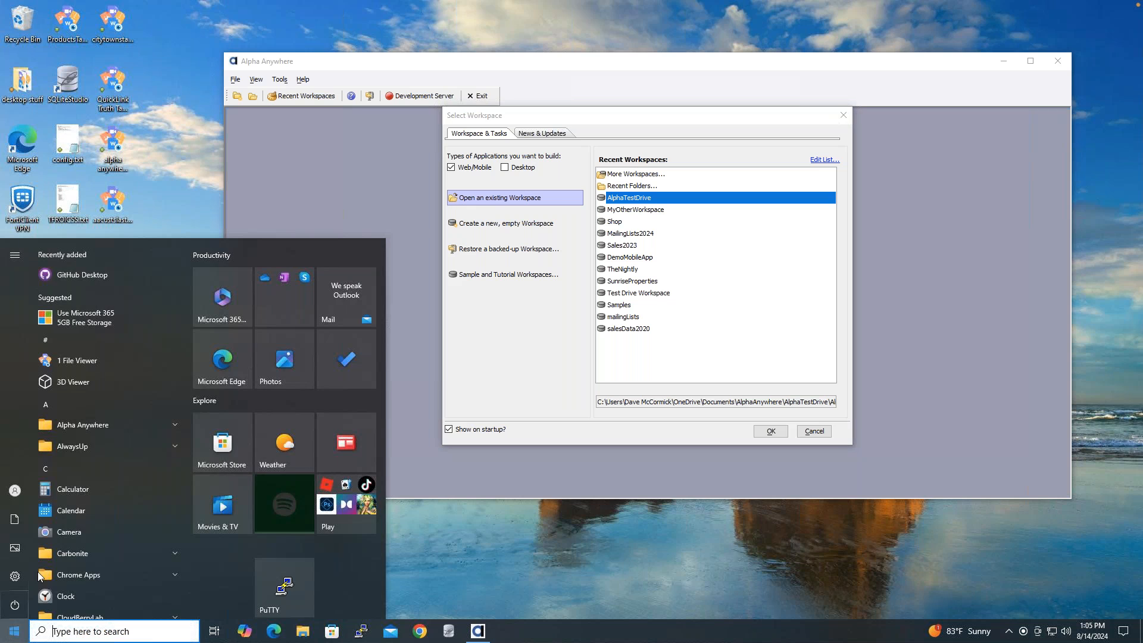
click(160, 423)
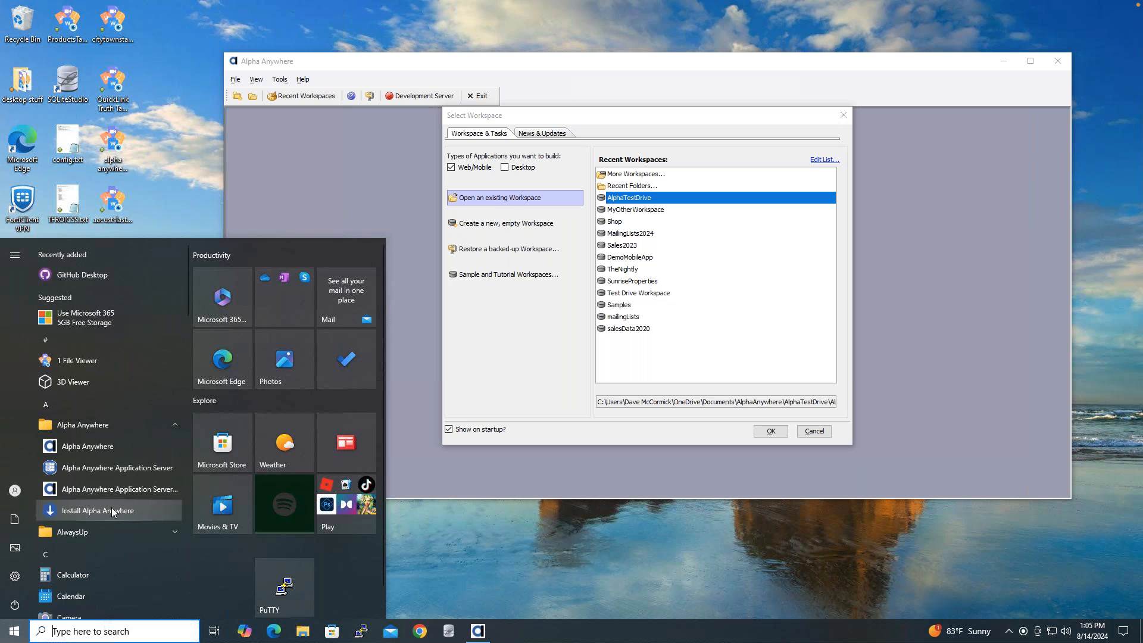
click(84, 510)
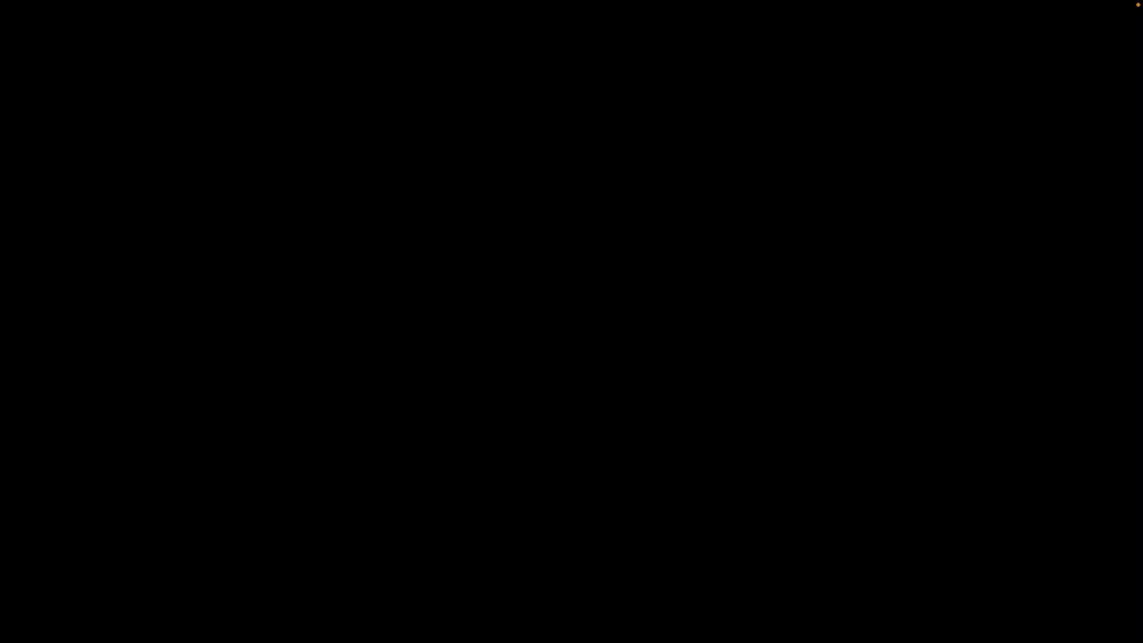
click(531, 404)
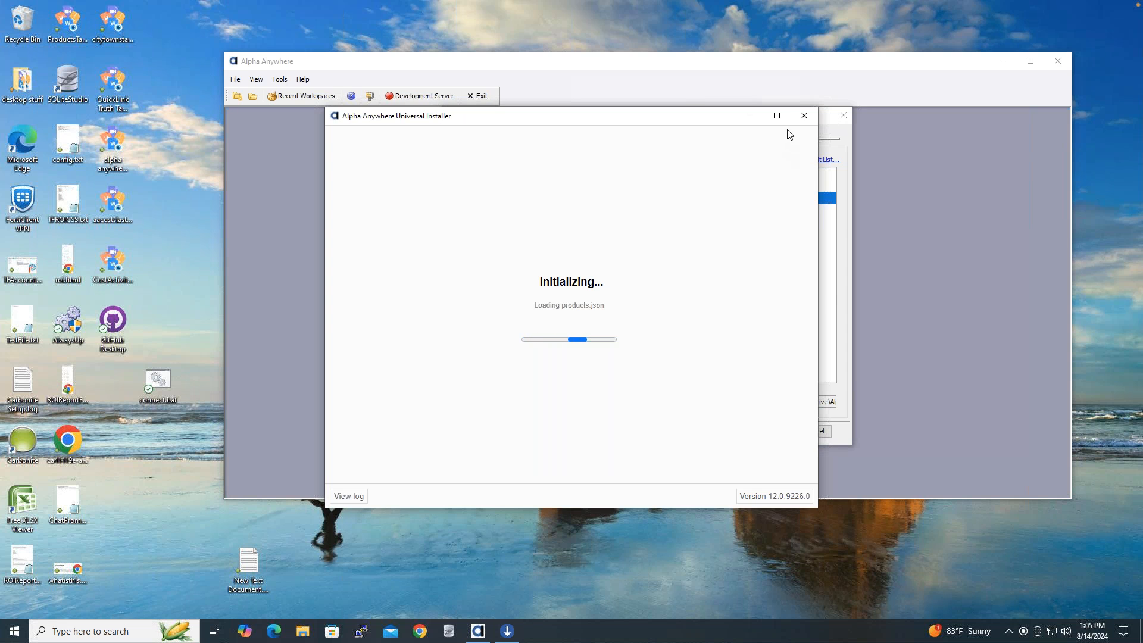
click(804, 116)
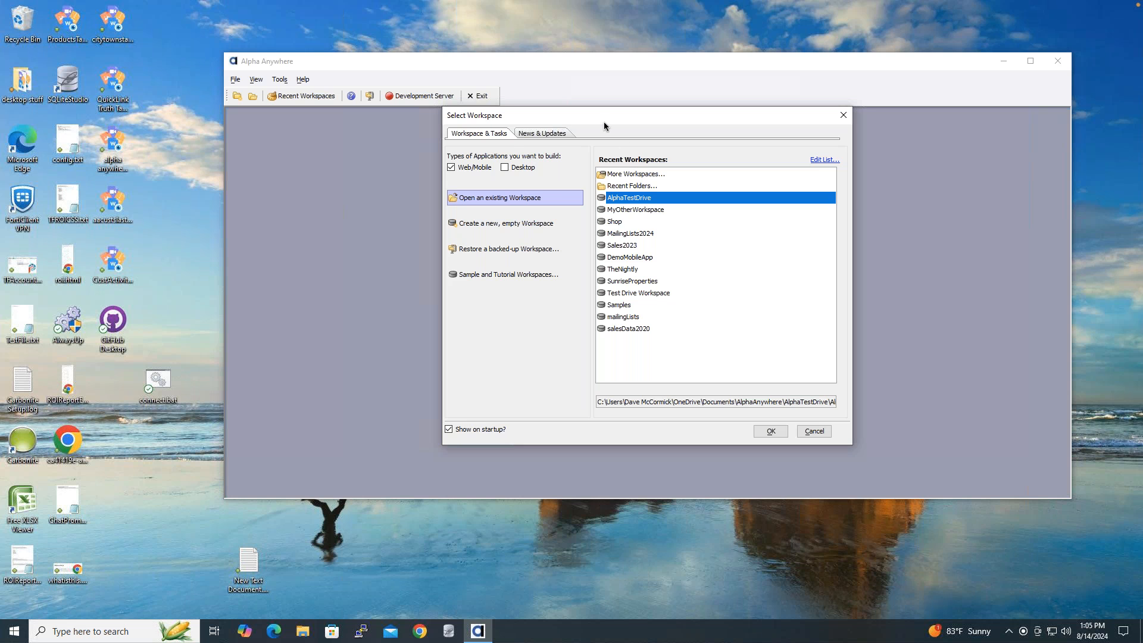
- Open the AlphaTestDrive workspace and show the UserInfo component in Working Preview
double_click(646, 201)
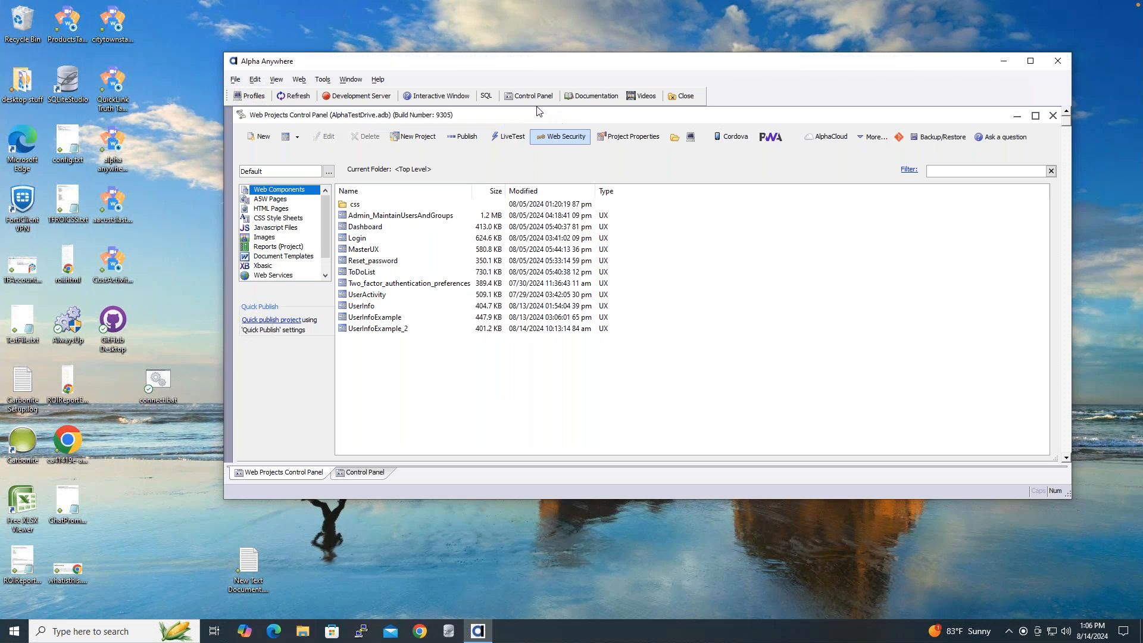
drag(516, 62, 425, 63)
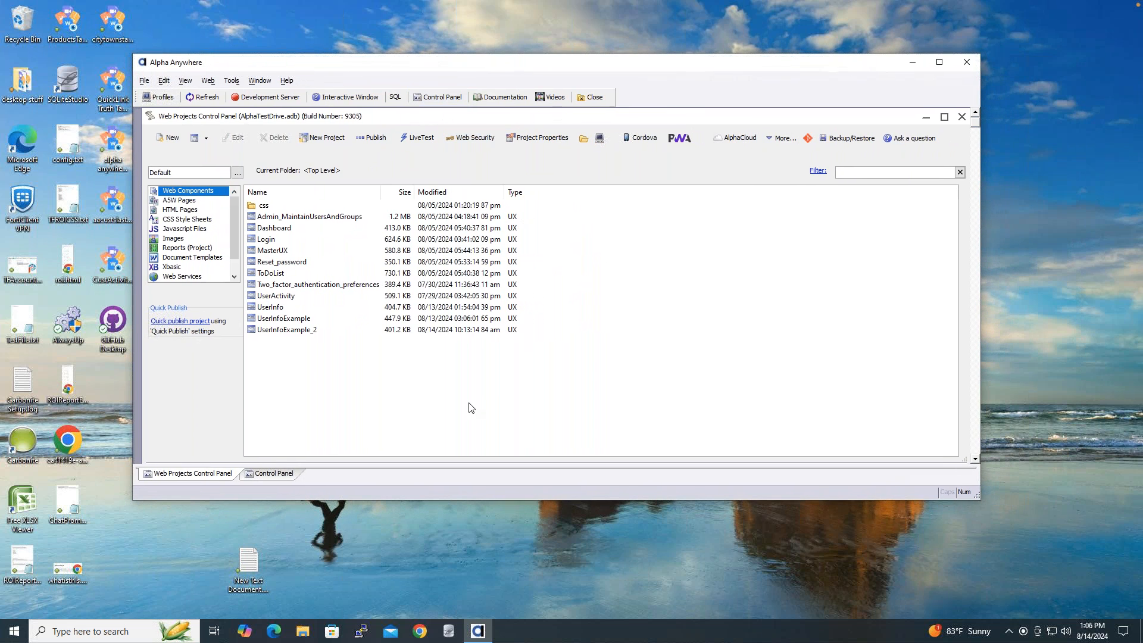
double_click(294, 308)
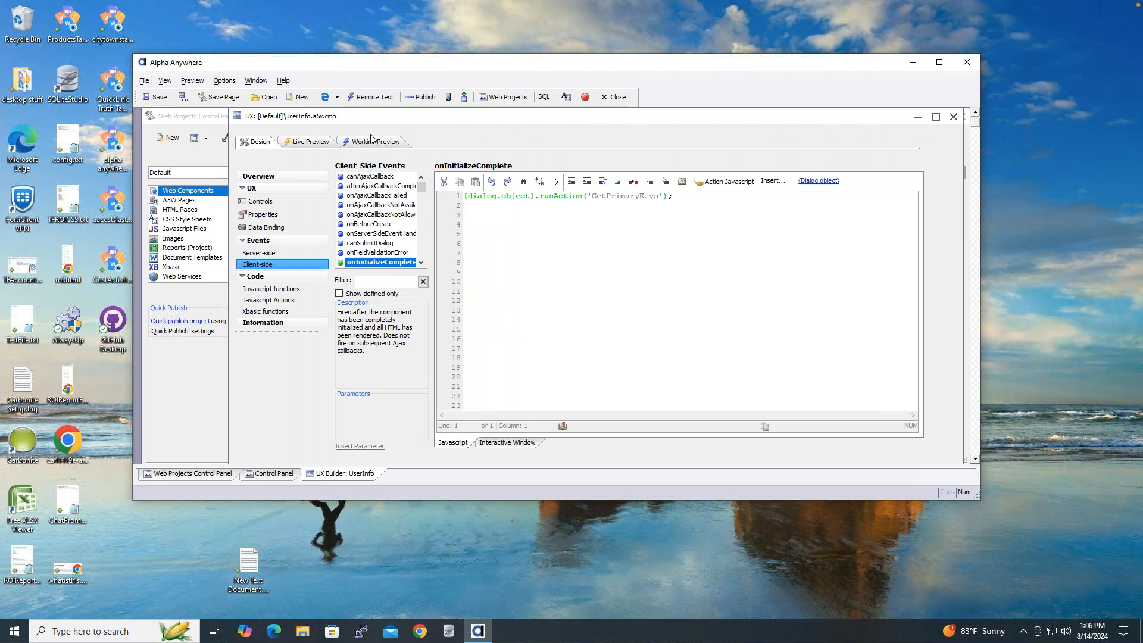
click(371, 142)
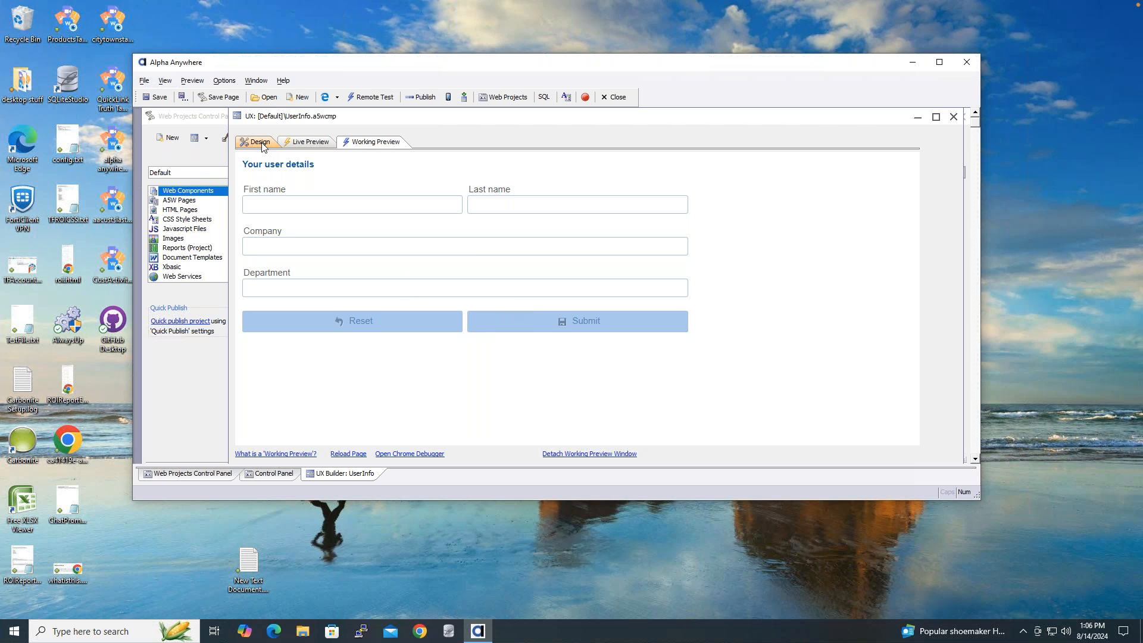
- Create a new Web Component of type UX, starting from a blank UX component
click(221, 124)
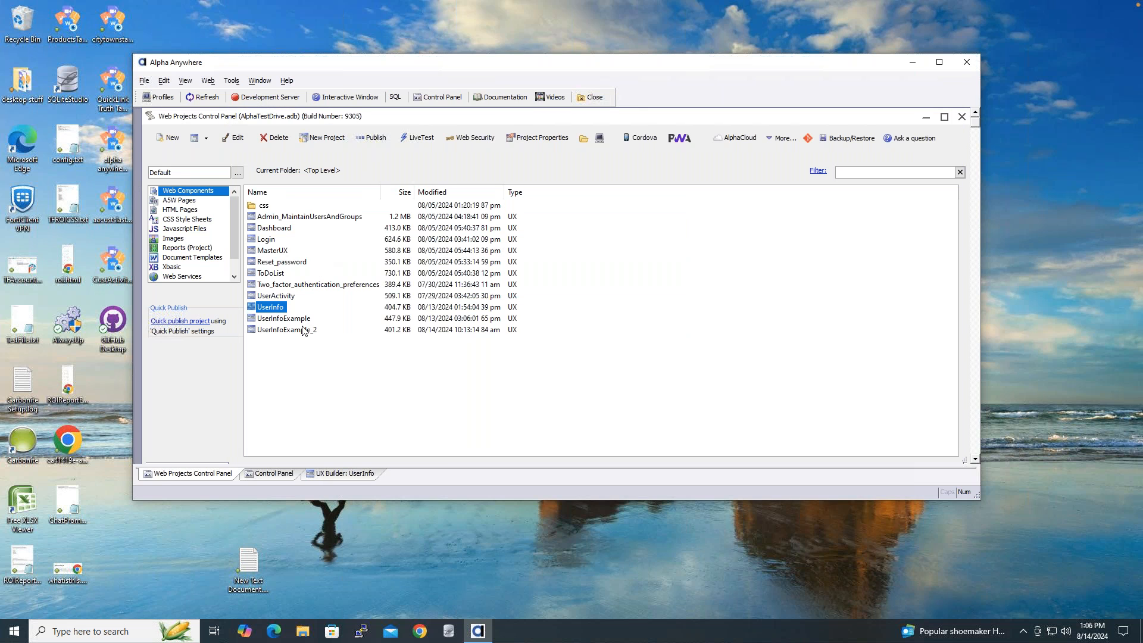
click(164, 138)
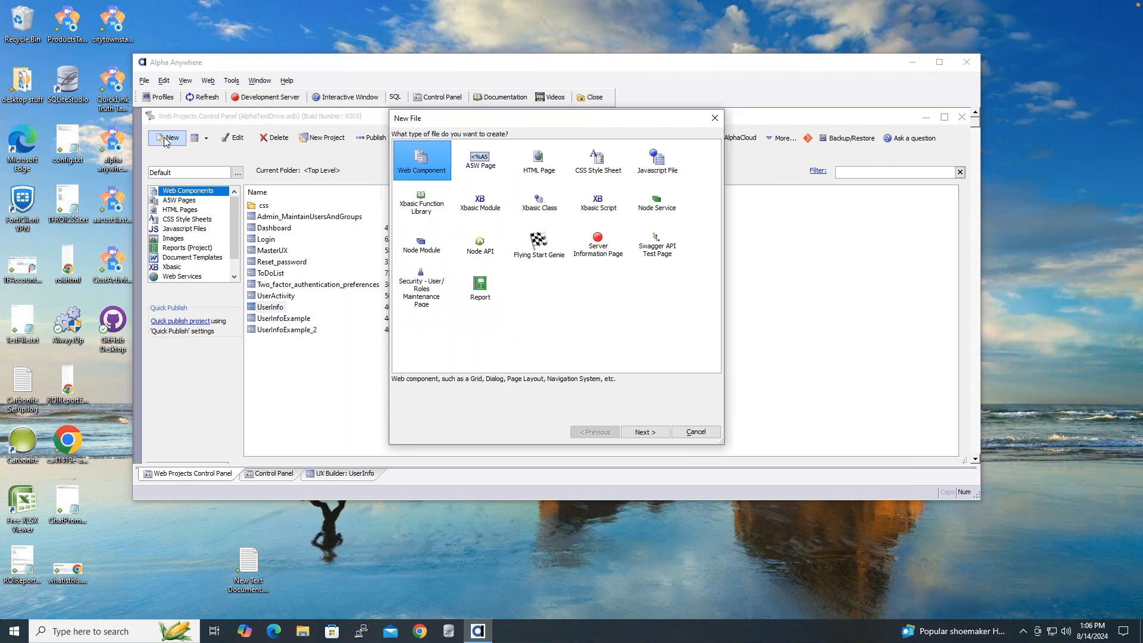
click(657, 432)
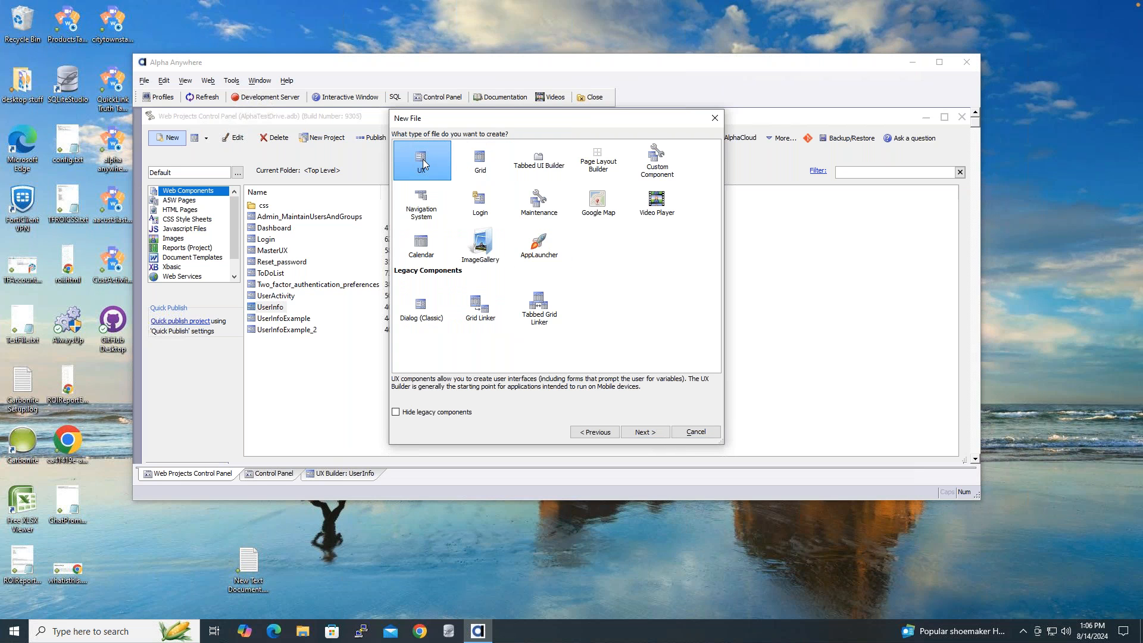
click(655, 434)
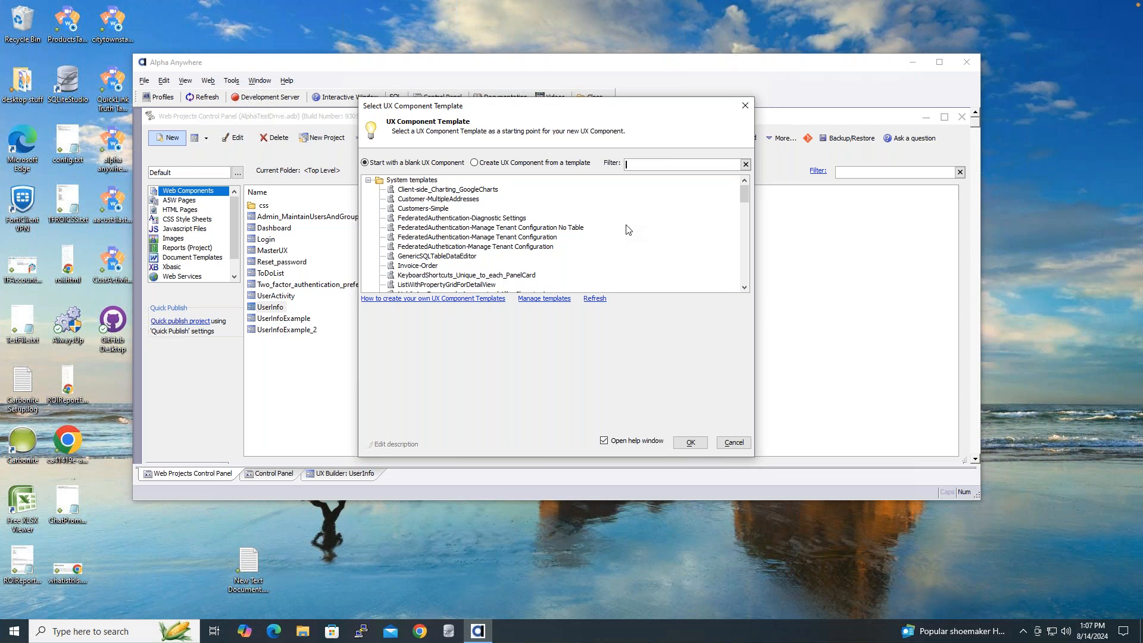
click(691, 443)
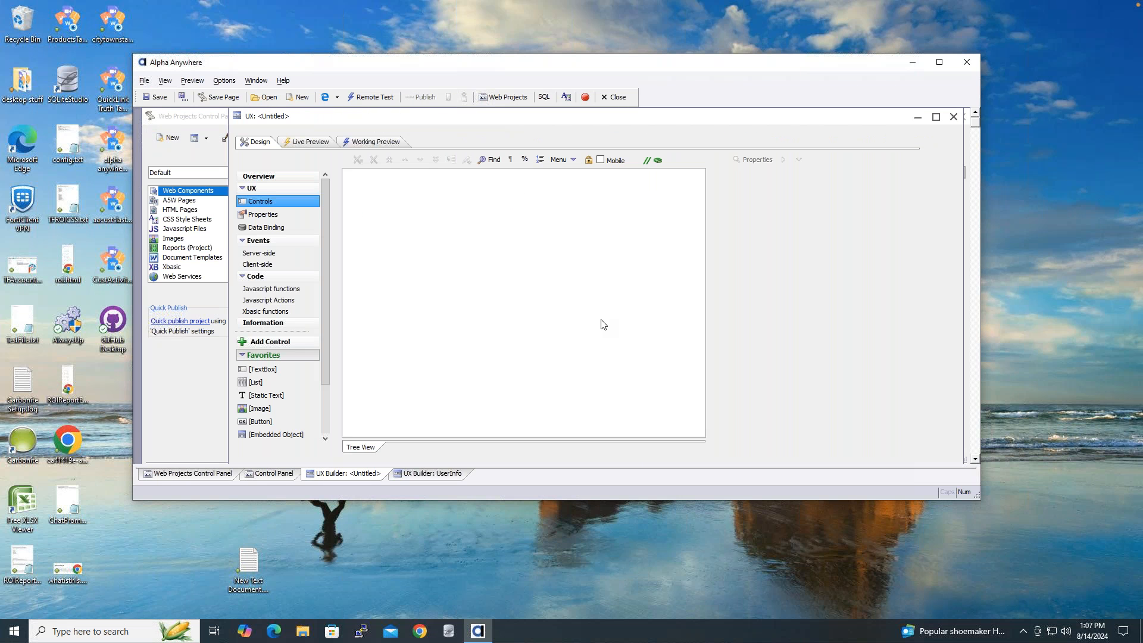
- Expand Data Controls and Favorites, then open the New Control dialog for TextBox
click(280, 228)
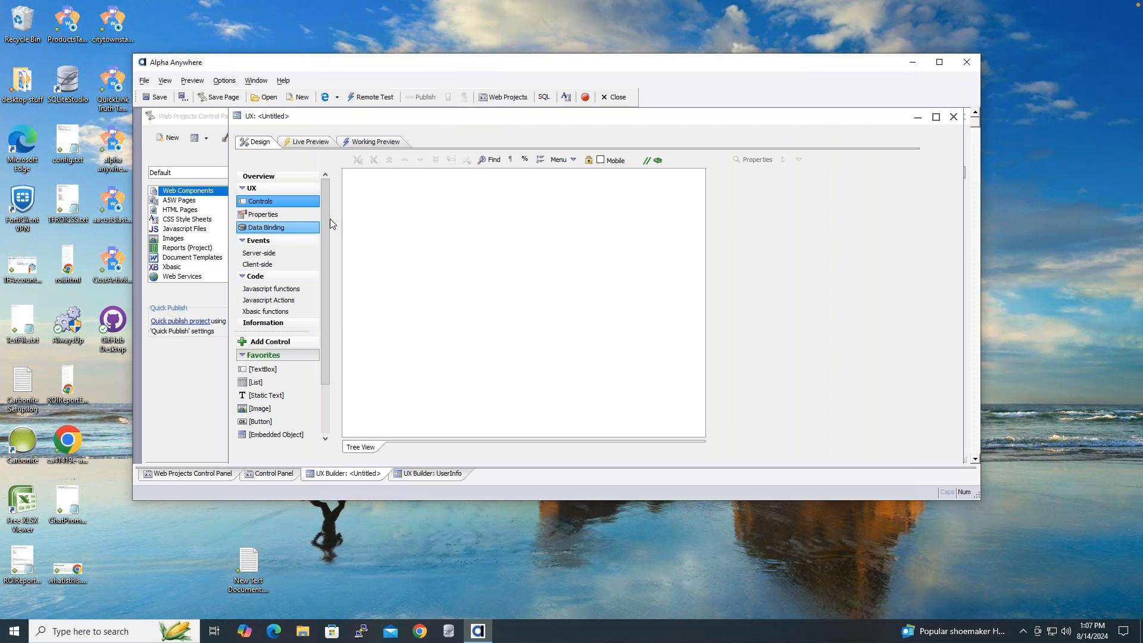
drag(324, 214, 323, 282)
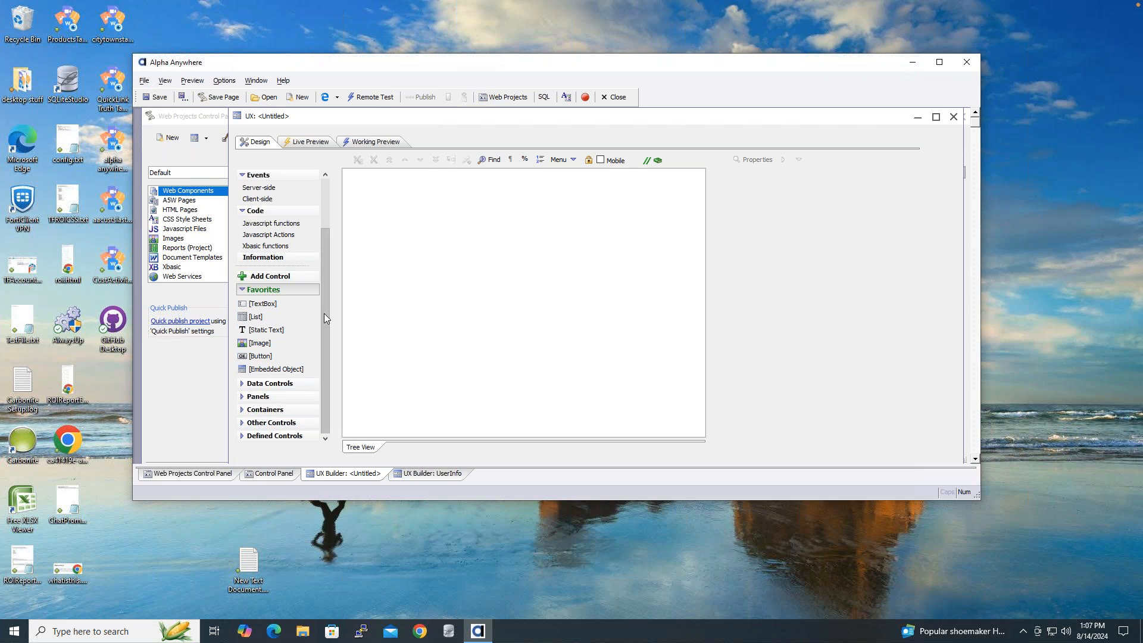
click(242, 385)
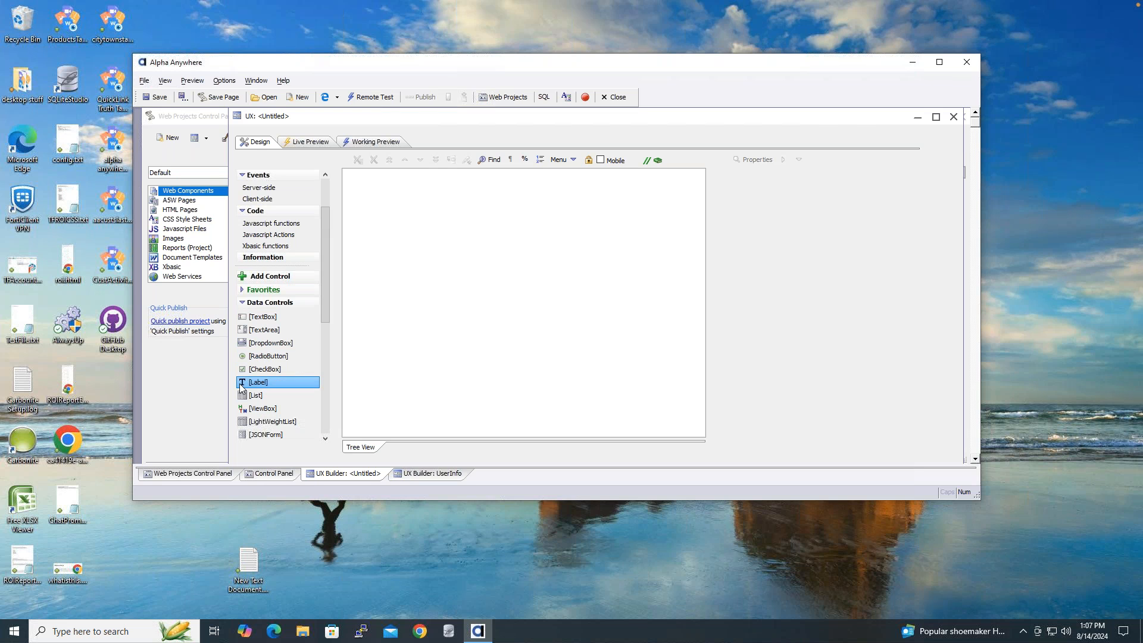
drag(327, 265, 326, 293)
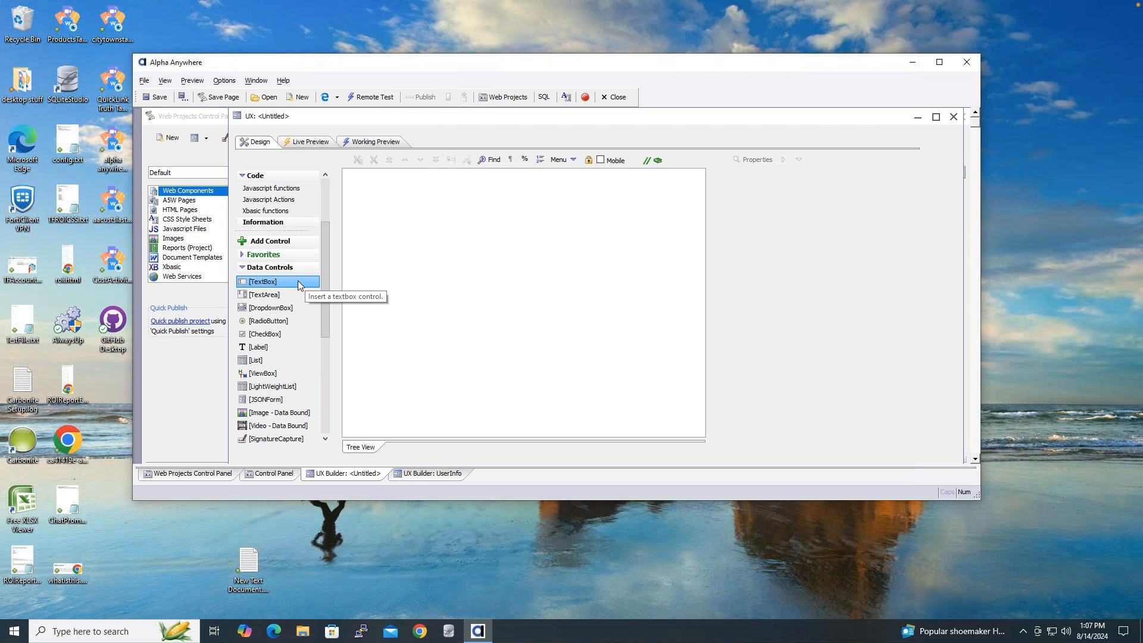
right_click(298, 284)
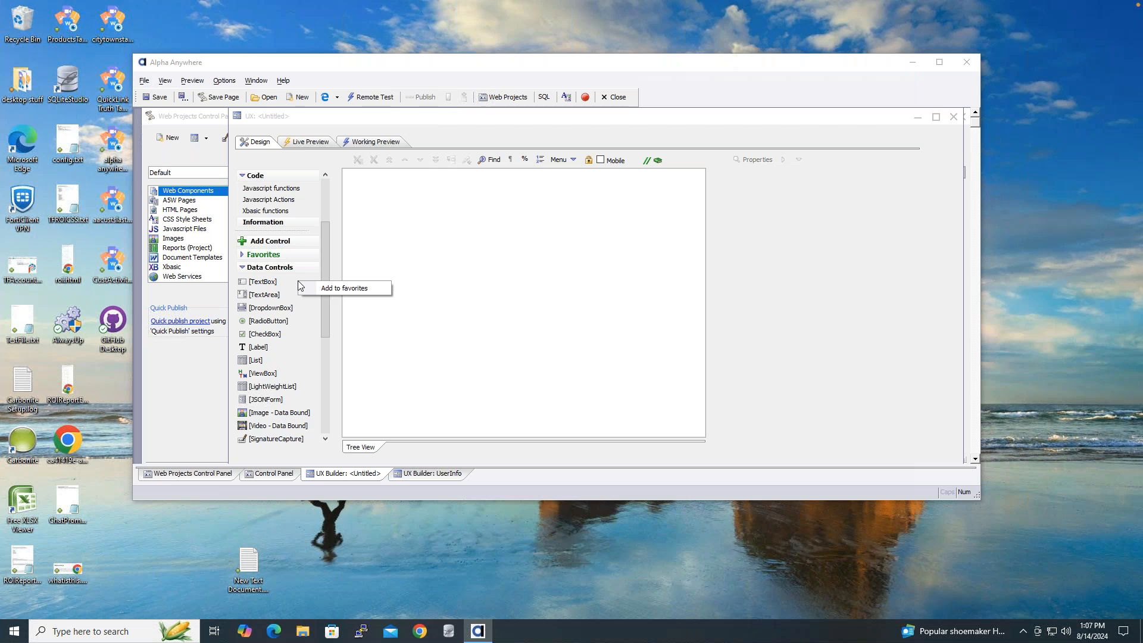
drag(323, 326, 323, 260)
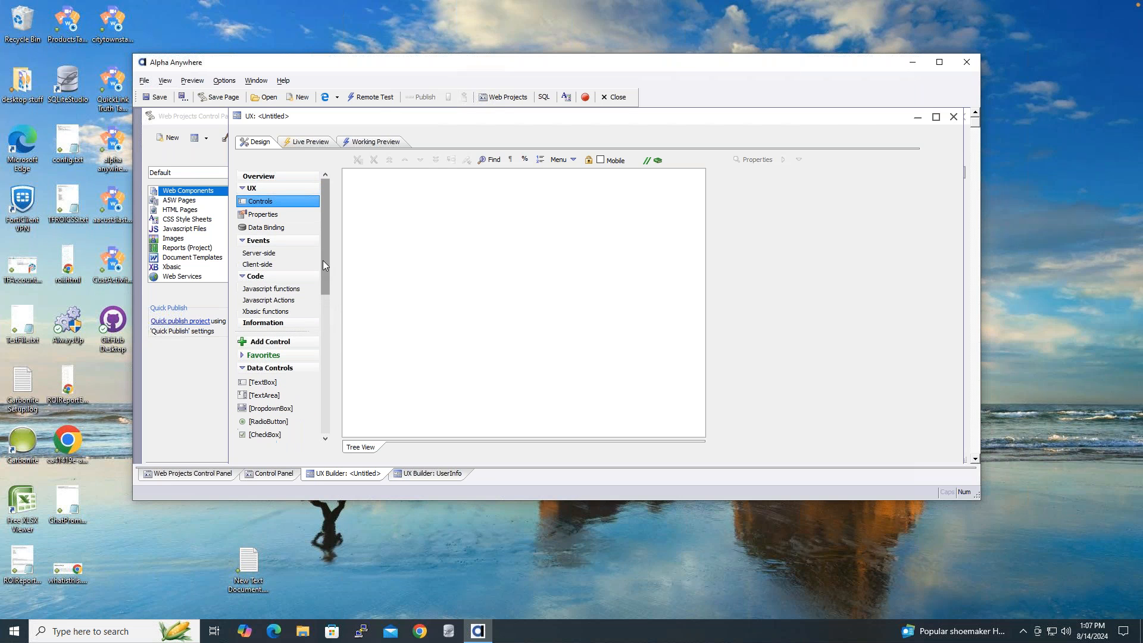
click(242, 356)
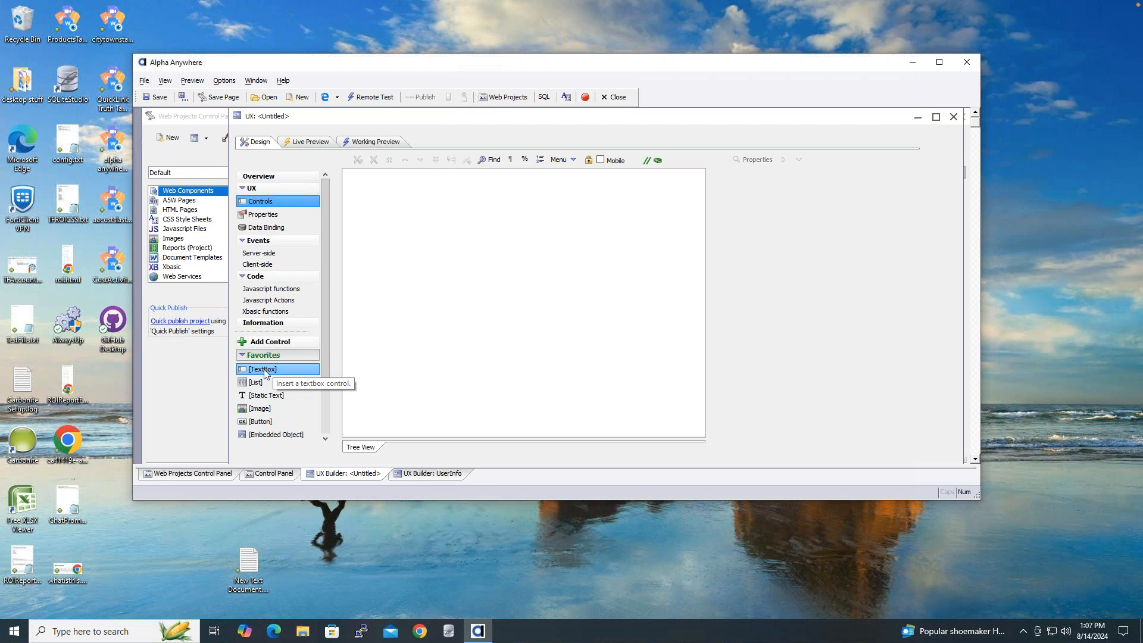
double_click(264, 370)
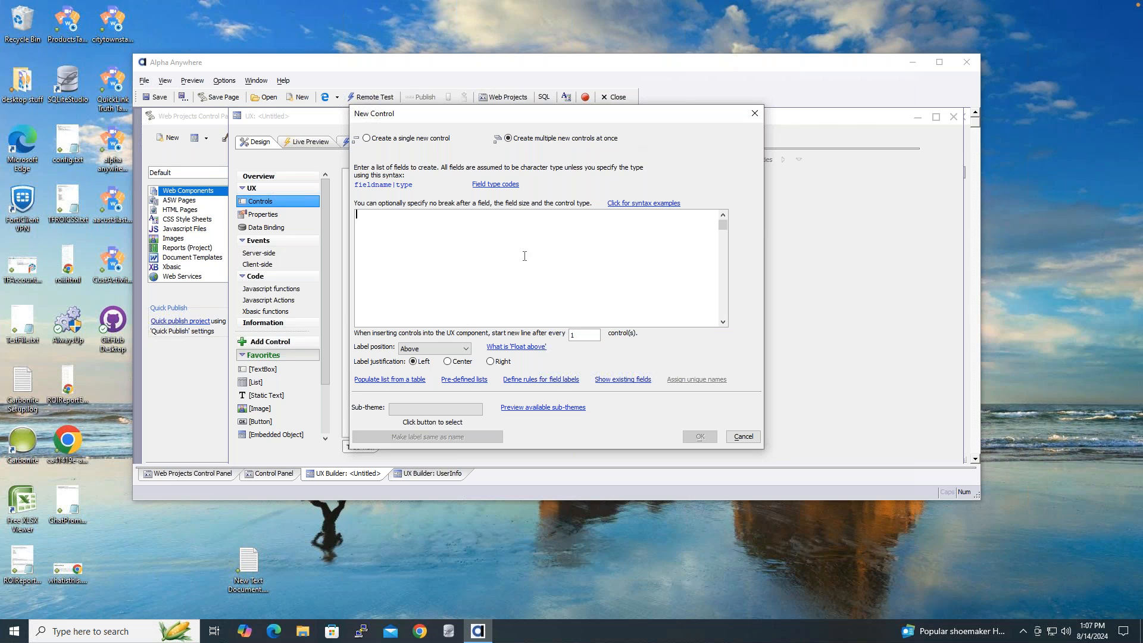
- Add firstname, lastname and company textbox controls to the component
text(firs)
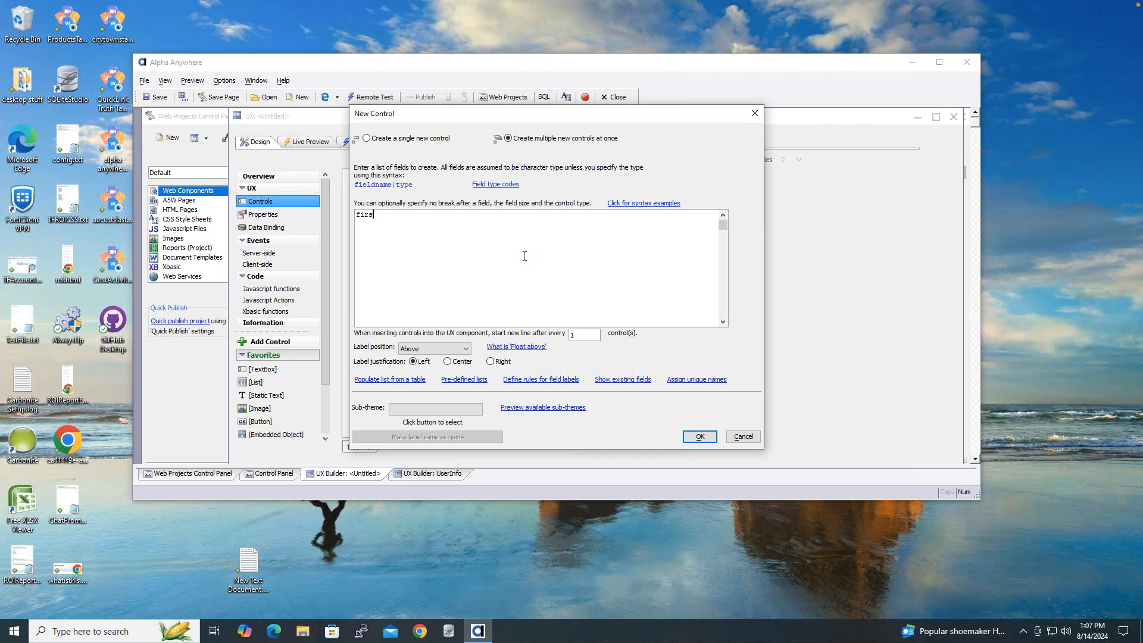
text(tname lastname)
key(Return)
text(comap)
key(BackSpace)
key(BackSpace)
text(pany)
click(700, 436)
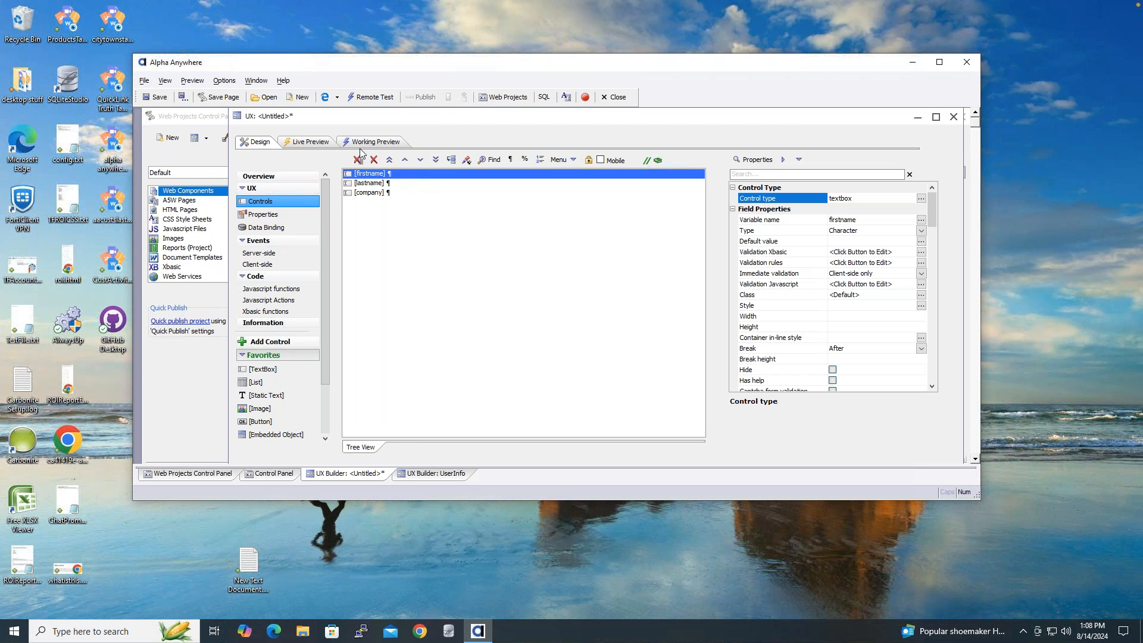
- Save the component as UserInfoExample_3 and choose a Component Security option
click(156, 98)
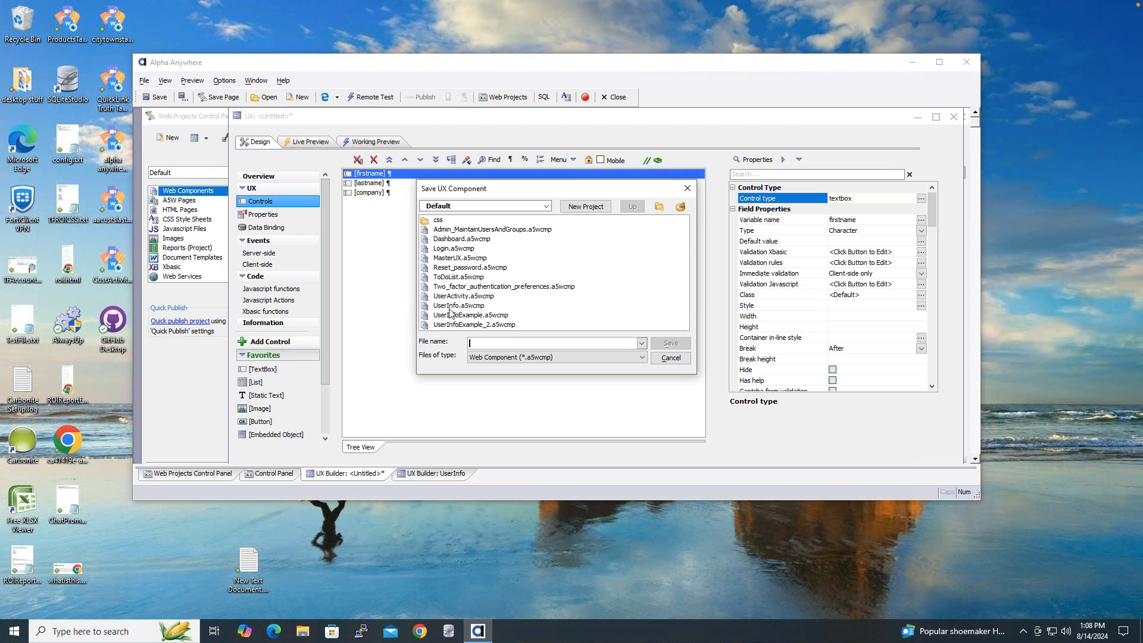
click(497, 326)
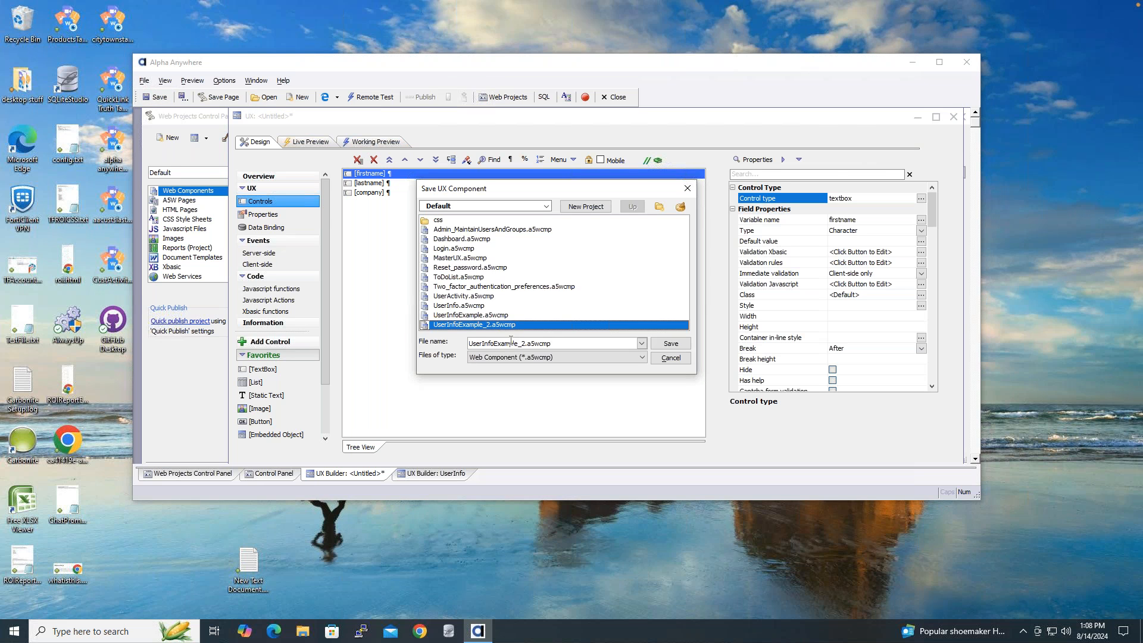
click(529, 343)
key(shift+Right)
text(3)
key(Return)
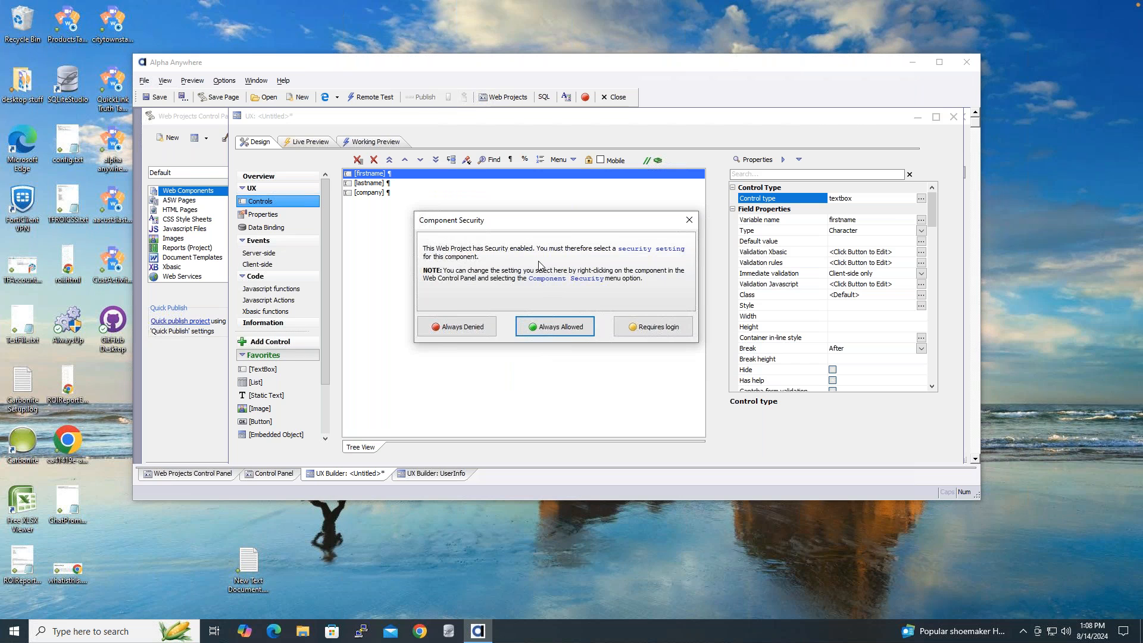
click(566, 327)
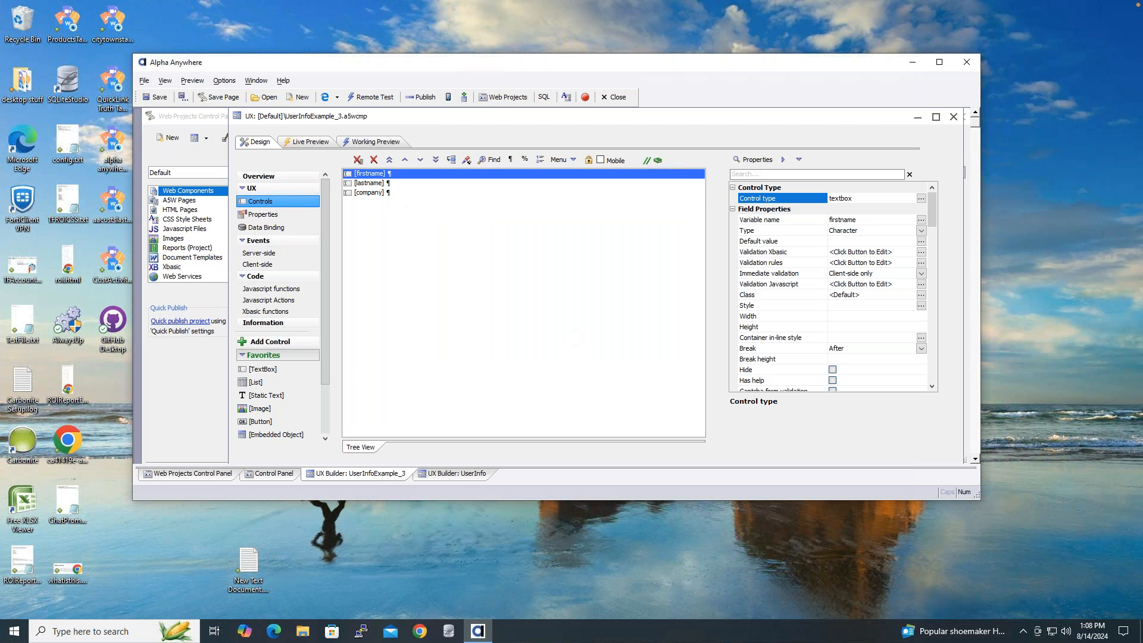
- Try the Firstname field in Working Preview, then show UserInfoExample_3's Data Binding page
click(387, 145)
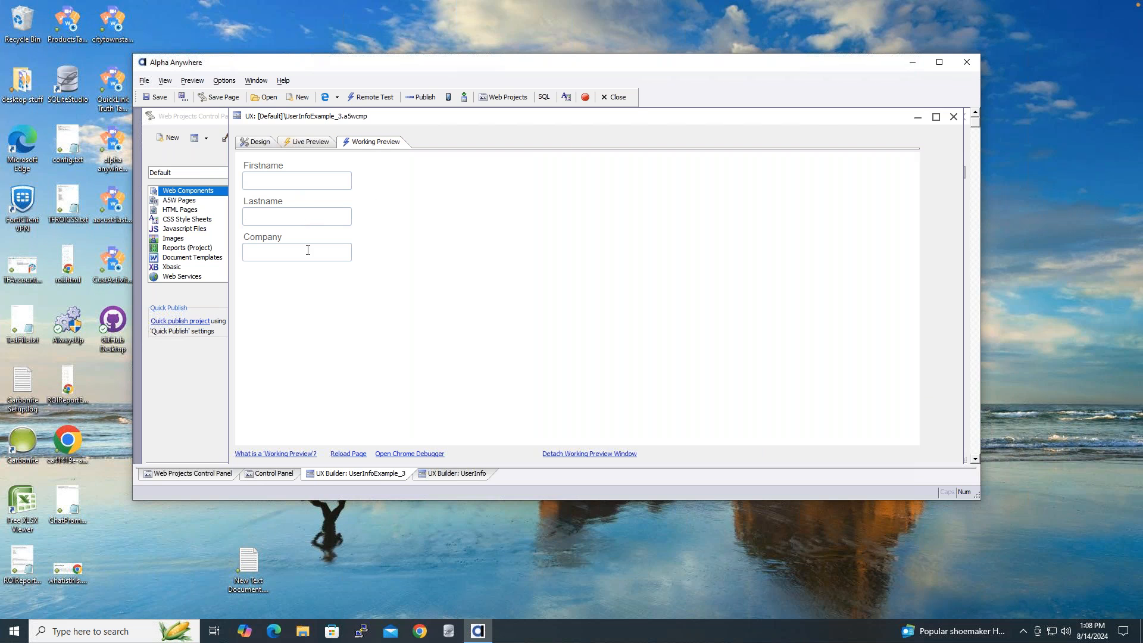
click(301, 185)
click(251, 145)
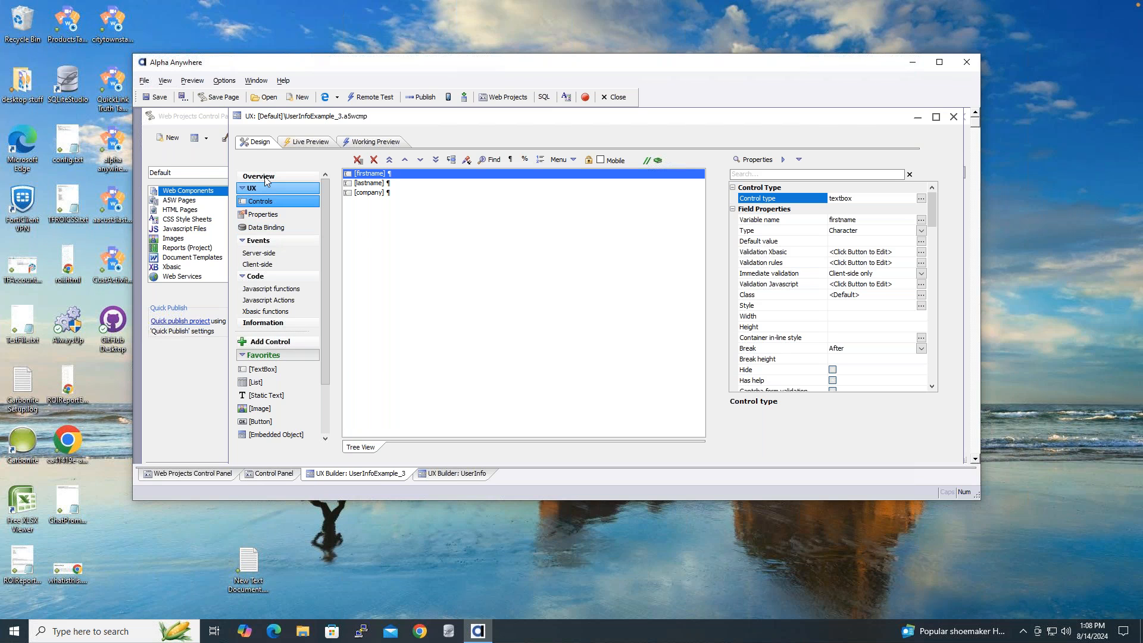
click(265, 228)
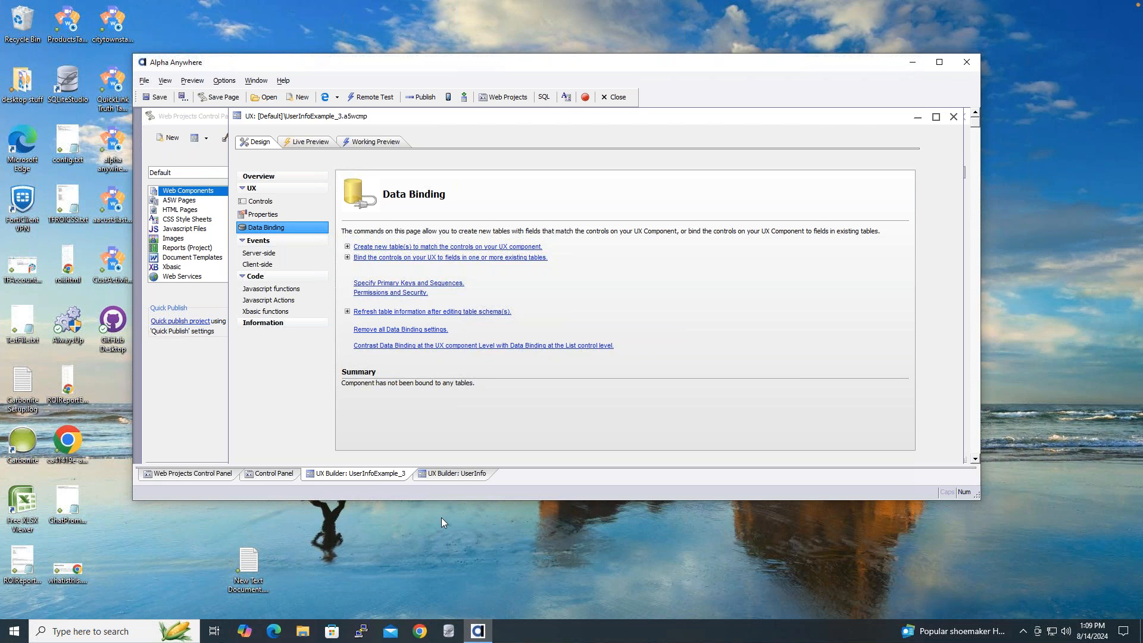
- In SQLiteStudio, view AASystemTable_ExtendedUserInfo's data rows, then return to Alpha Anywhere
click(450, 637)
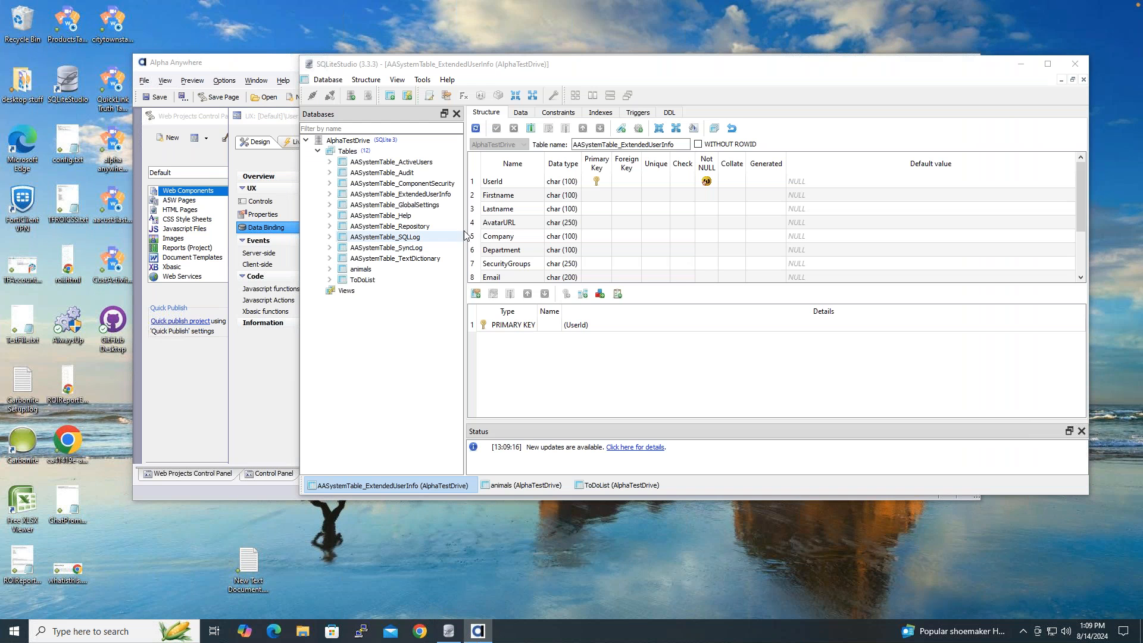
drag(592, 69, 439, 122)
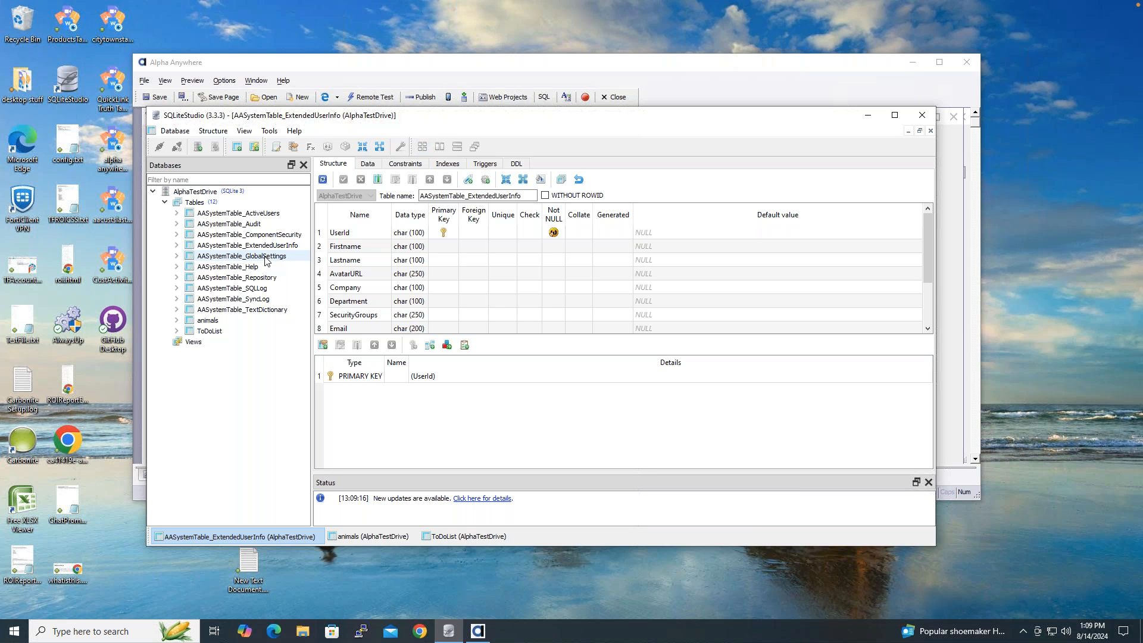
mouse_move(263, 221)
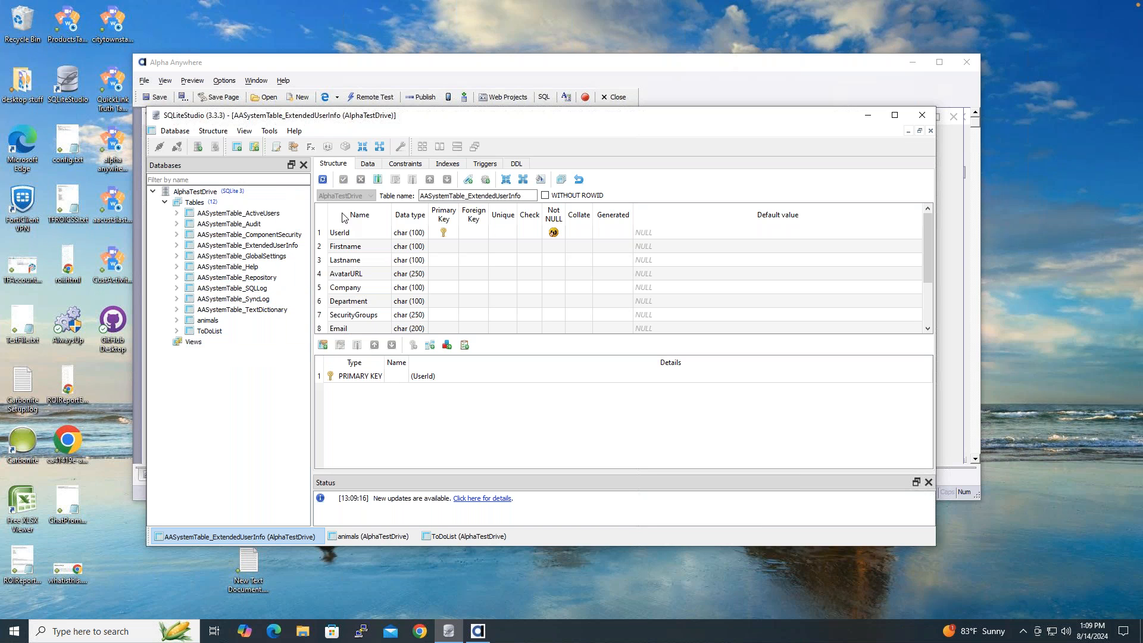
click(285, 249)
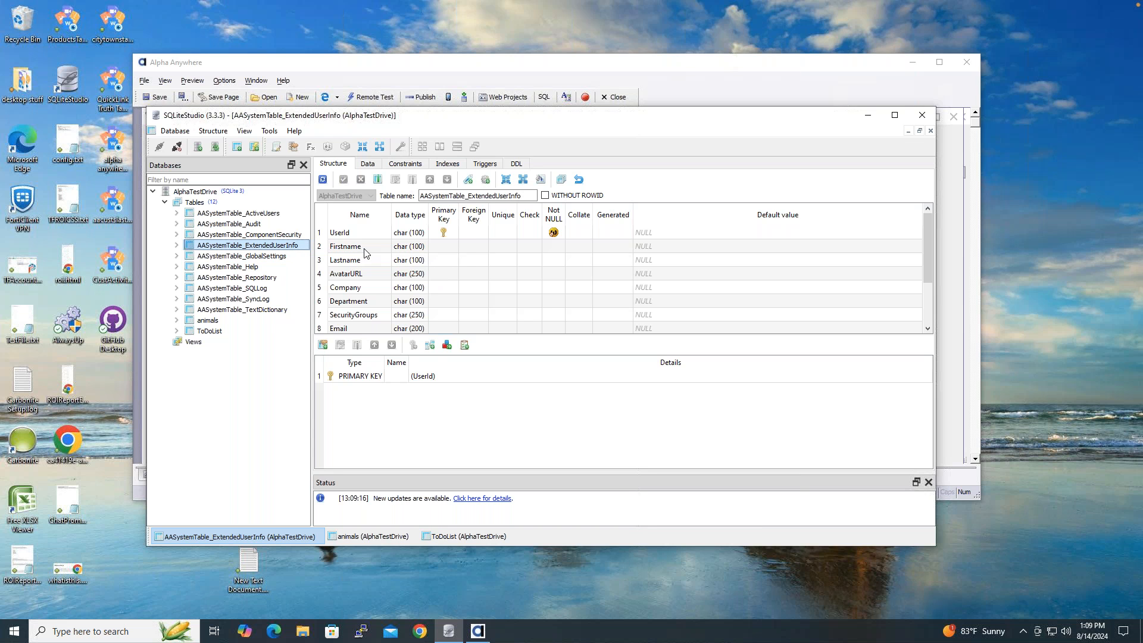
click(367, 164)
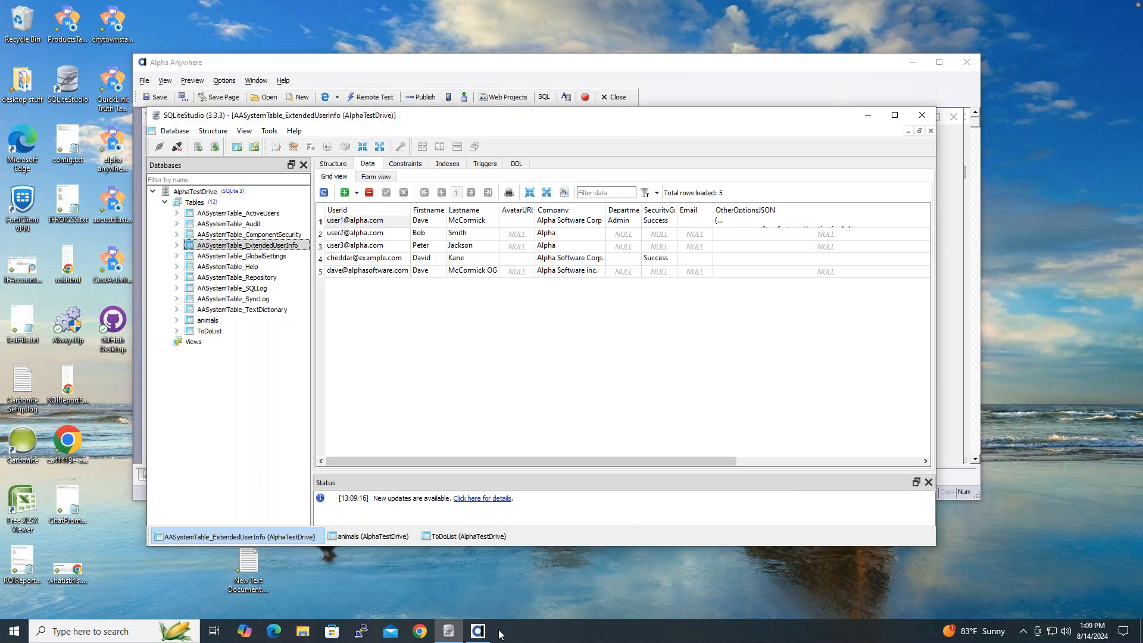
click(476, 574)
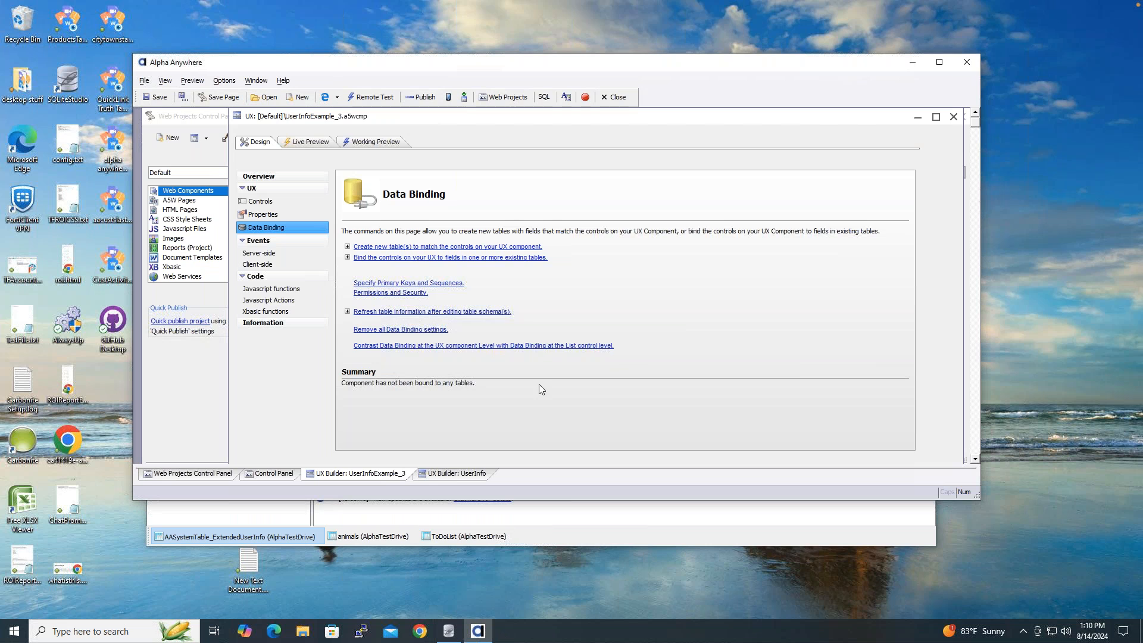
- Begin binding the controls and select Conn as the database connection
click(371, 259)
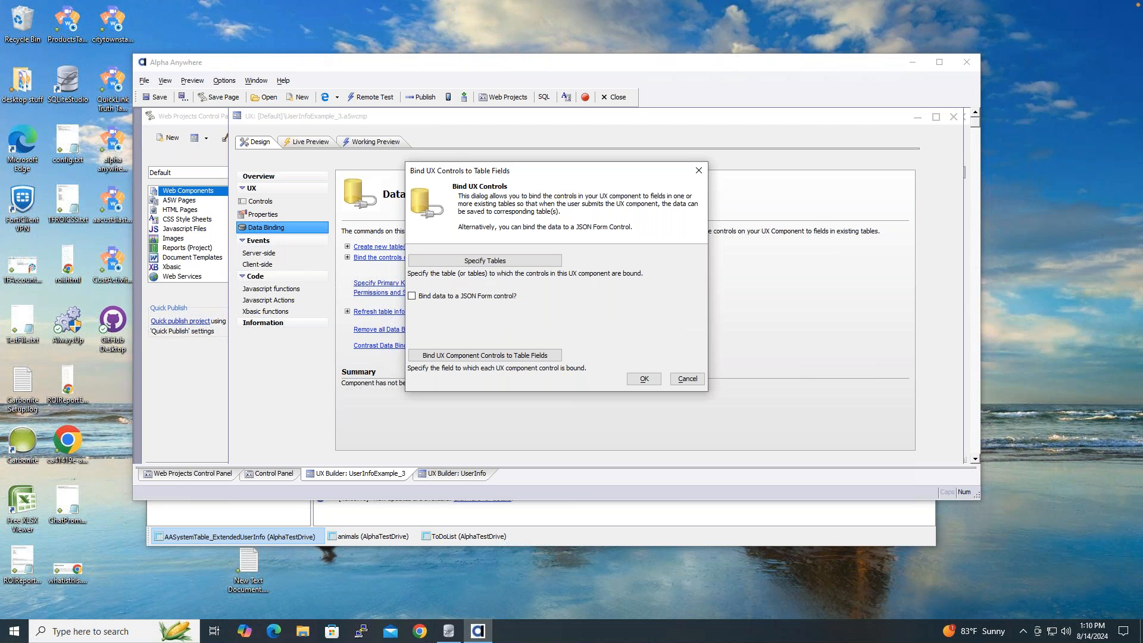
click(471, 262)
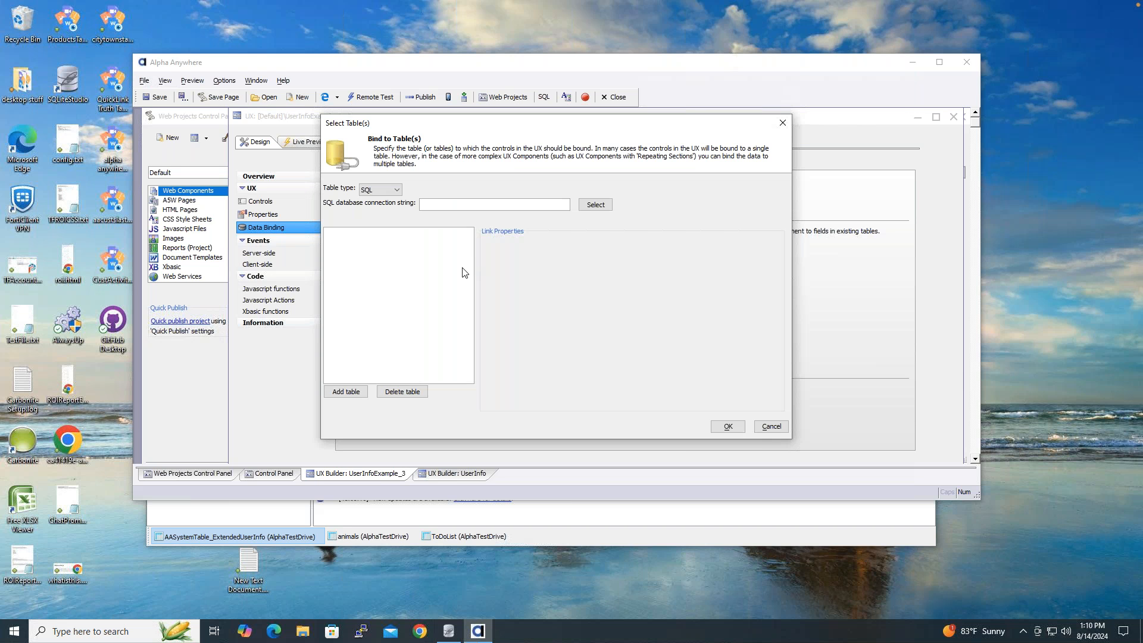
click(595, 205)
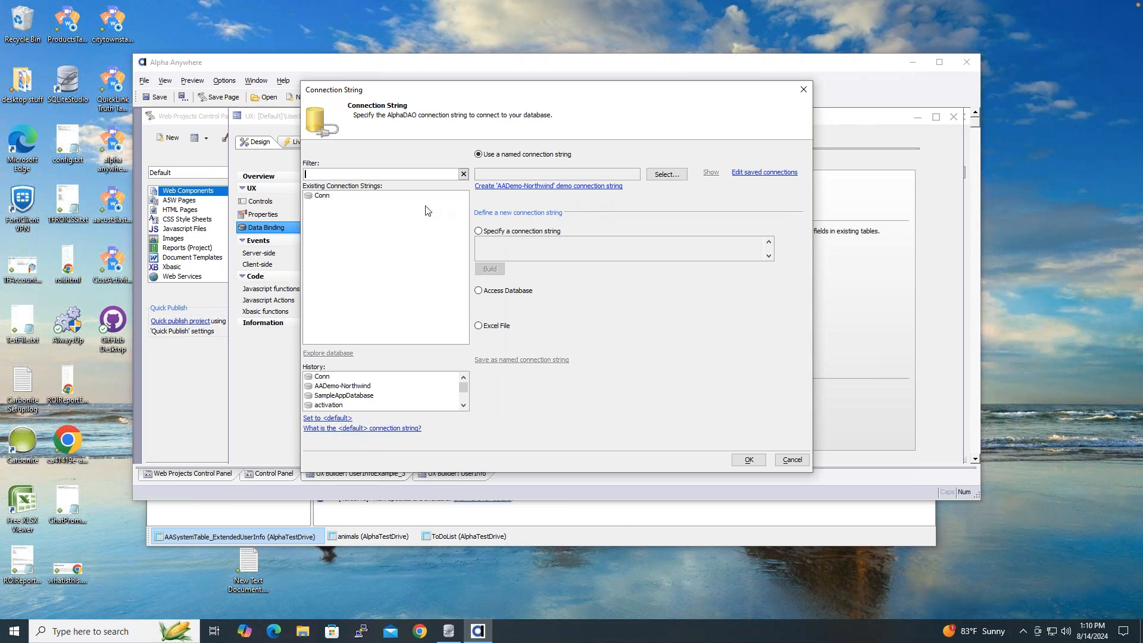
click(355, 204)
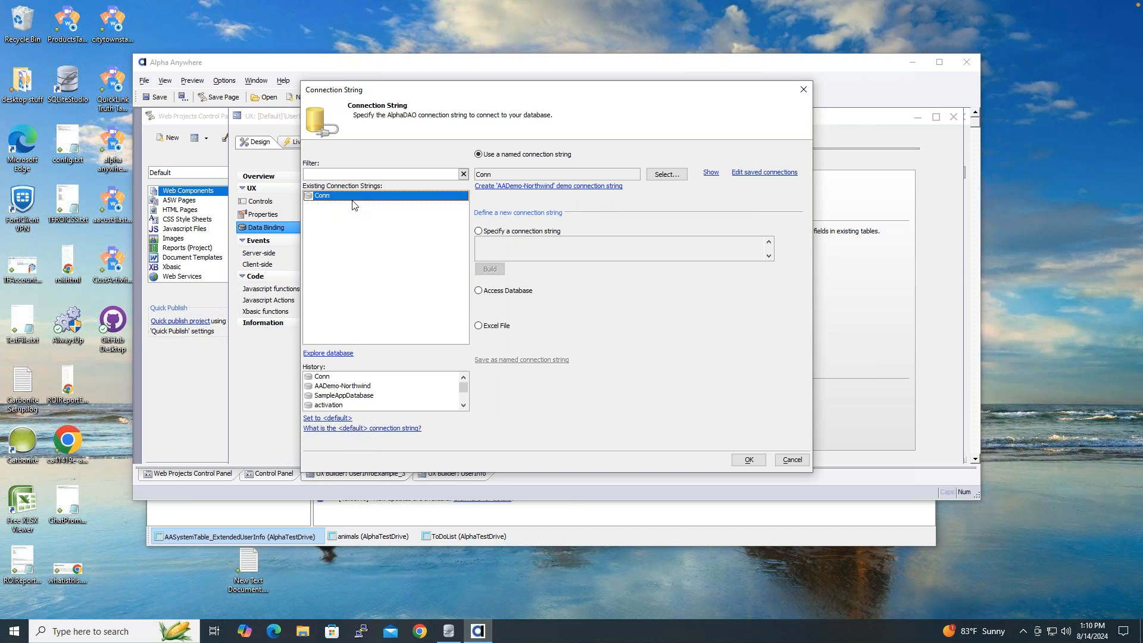
double_click(352, 201)
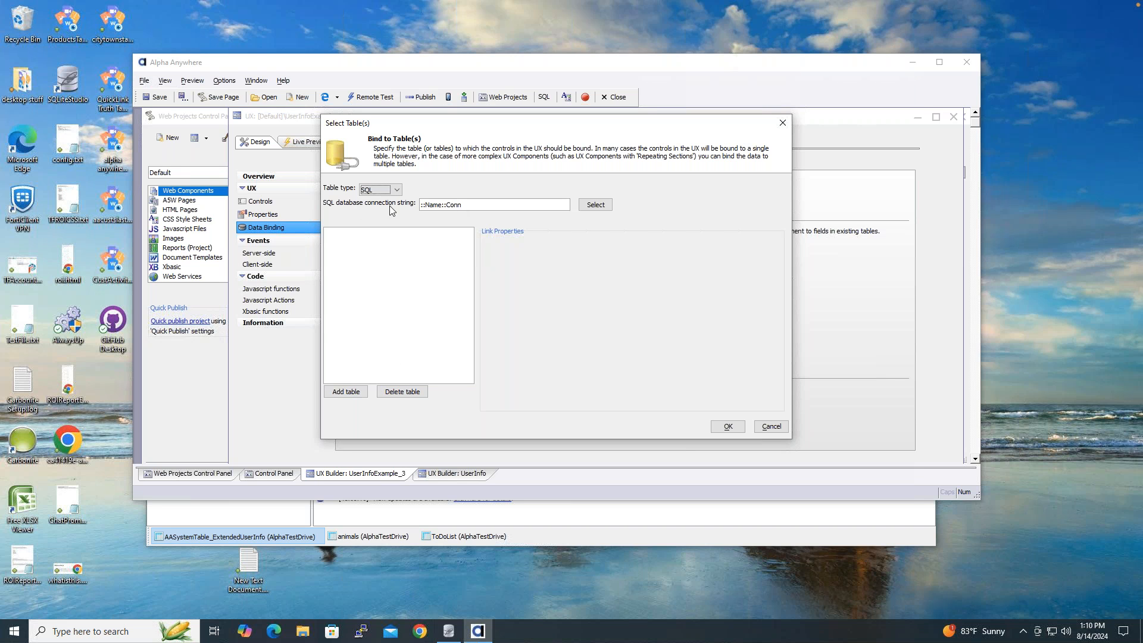
- Add AASystemTable_ExtendedUserInfo as the bound table, keyed on UserId
click(354, 394)
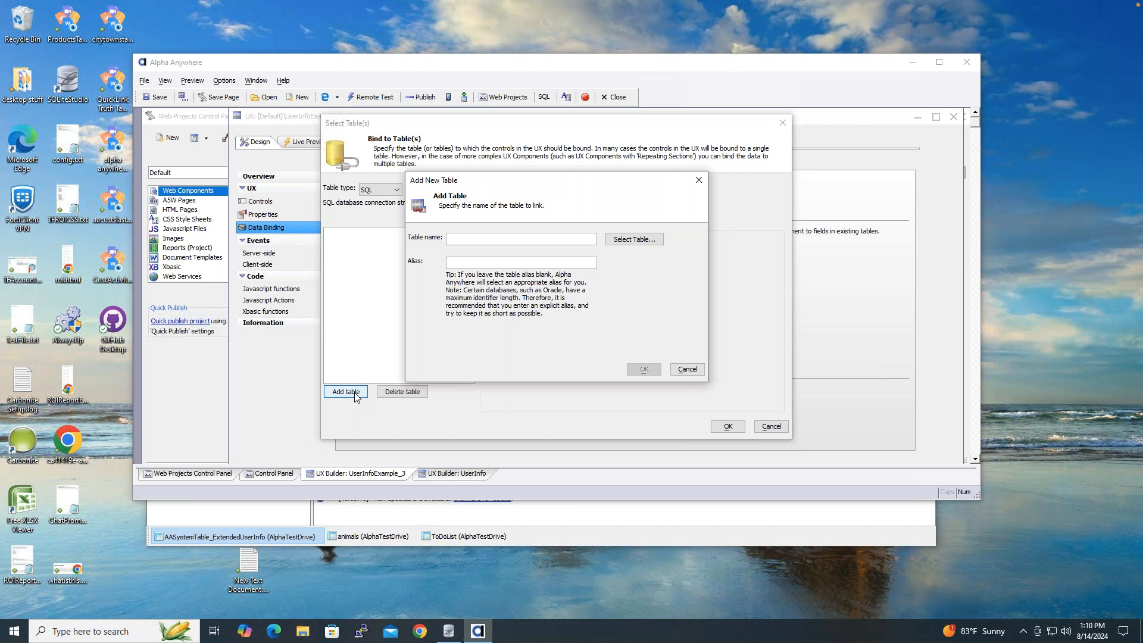
click(626, 242)
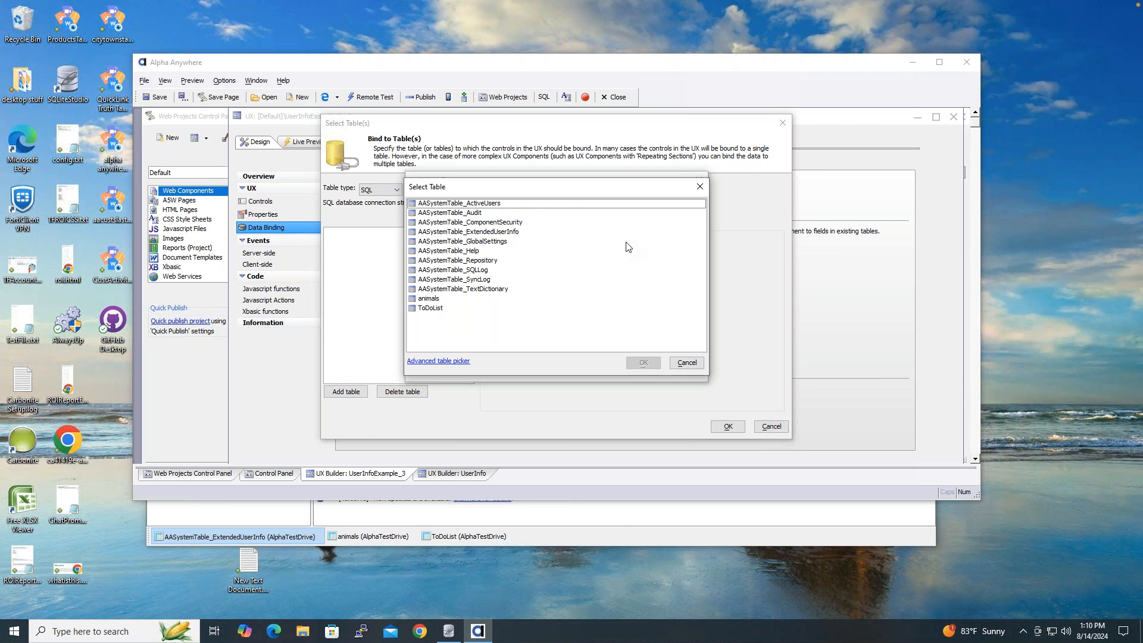
click(518, 236)
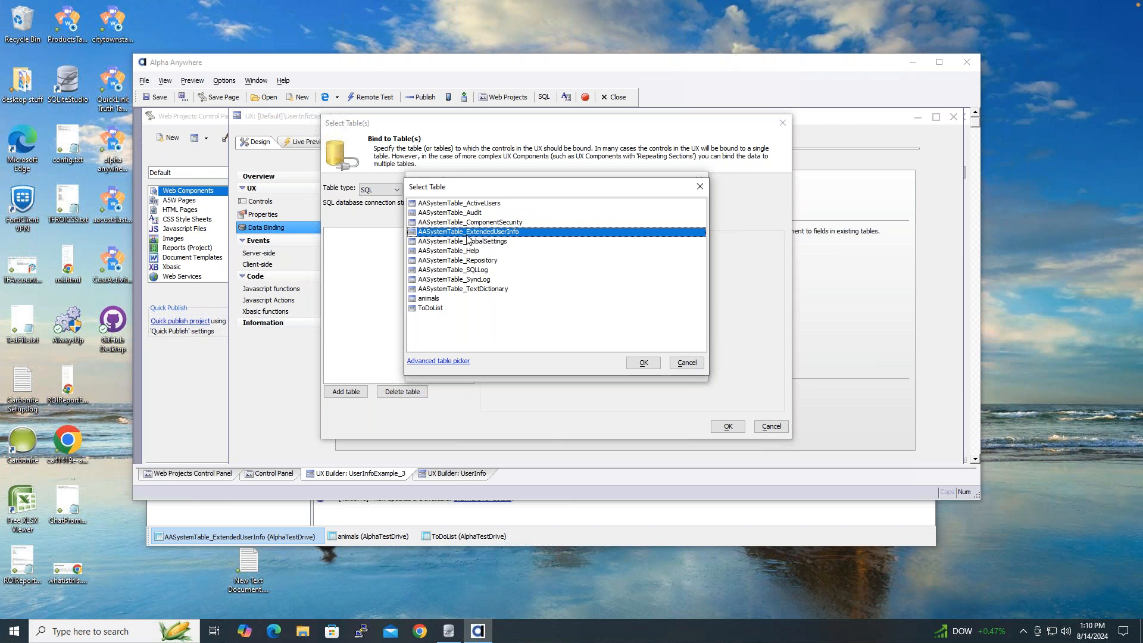
click(643, 364)
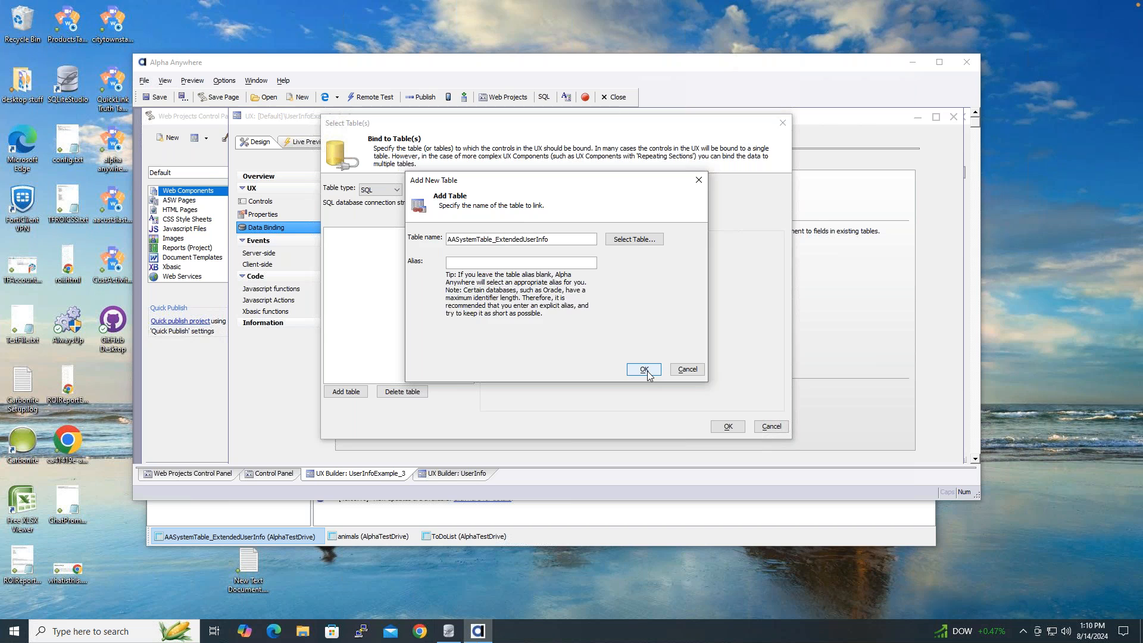
click(650, 370)
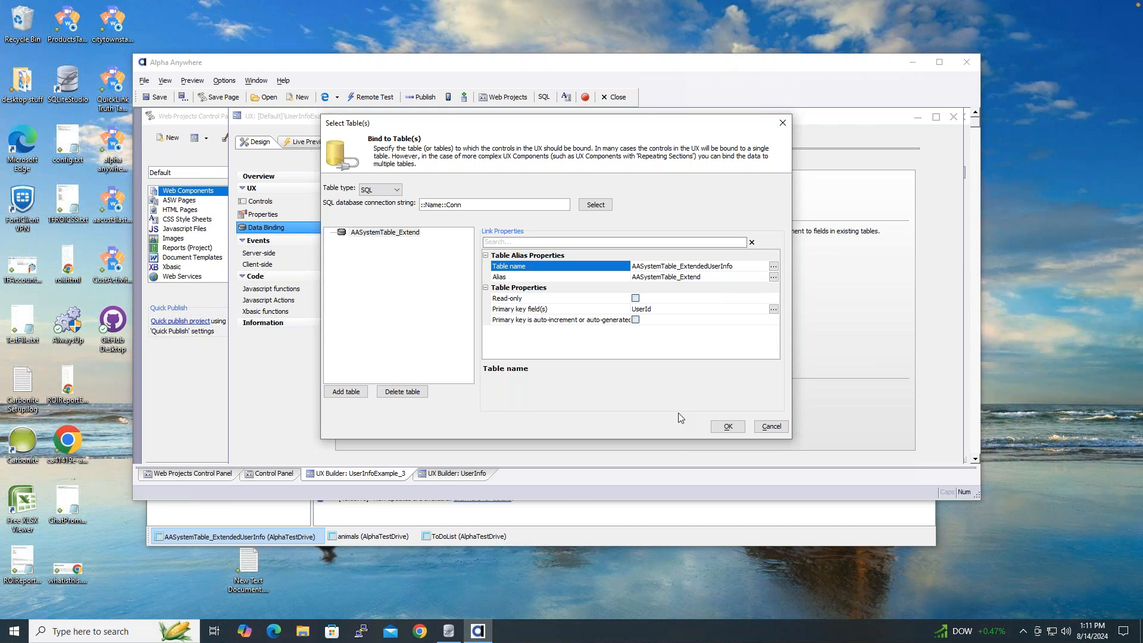
click(727, 427)
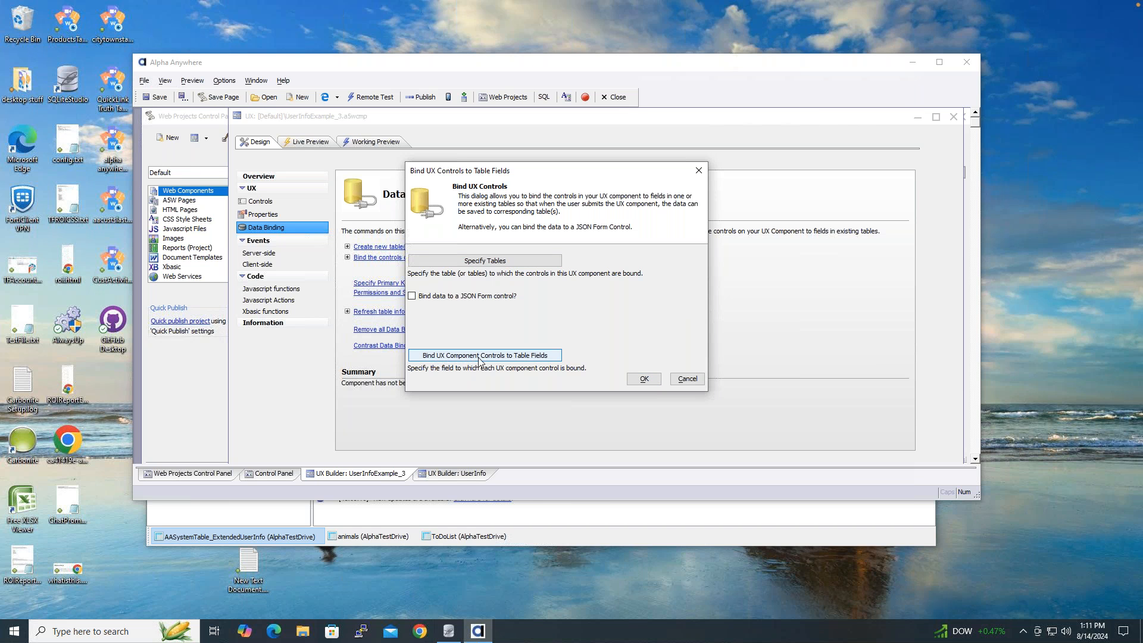
- Auto-map firstname, lastname and company controls to the Firstname, Lastname and Company fields
click(498, 357)
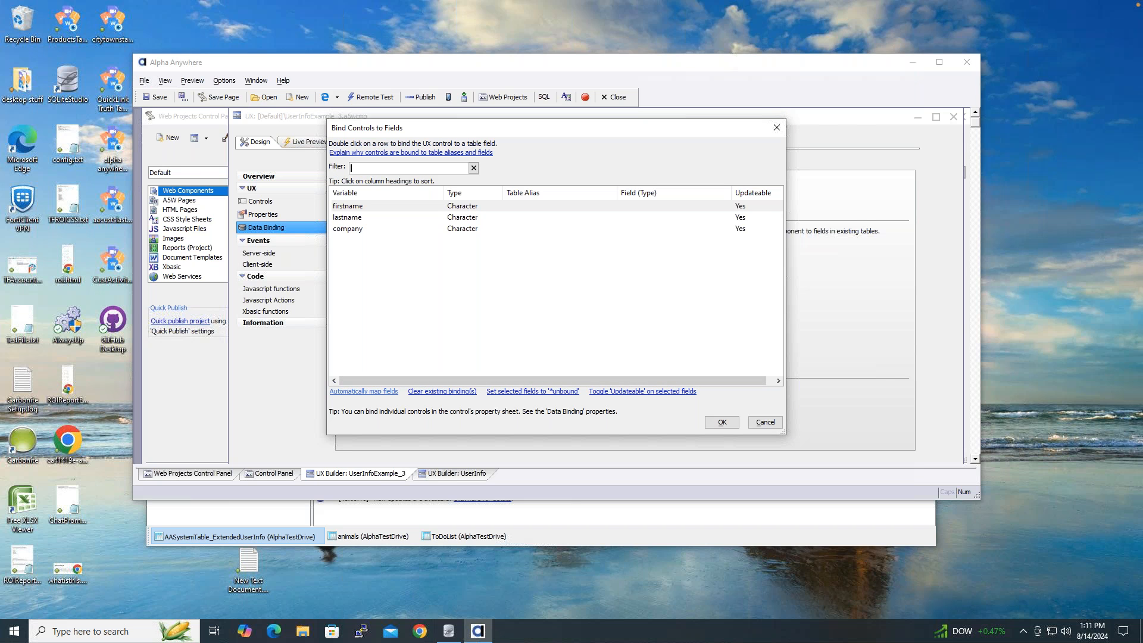
click(364, 391)
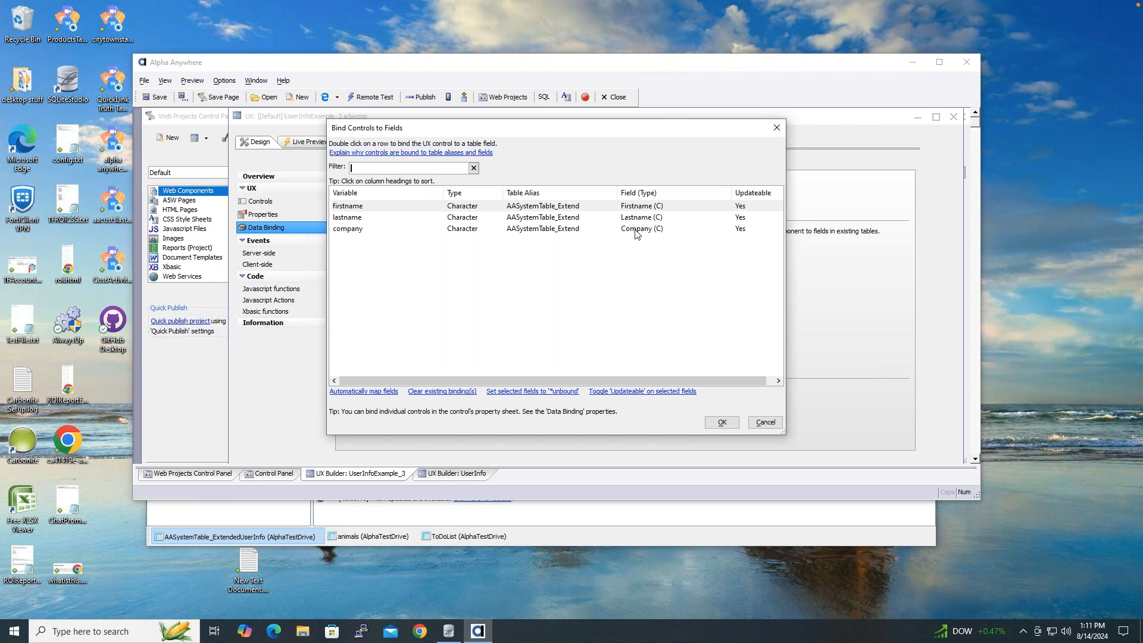
click(723, 423)
click(659, 381)
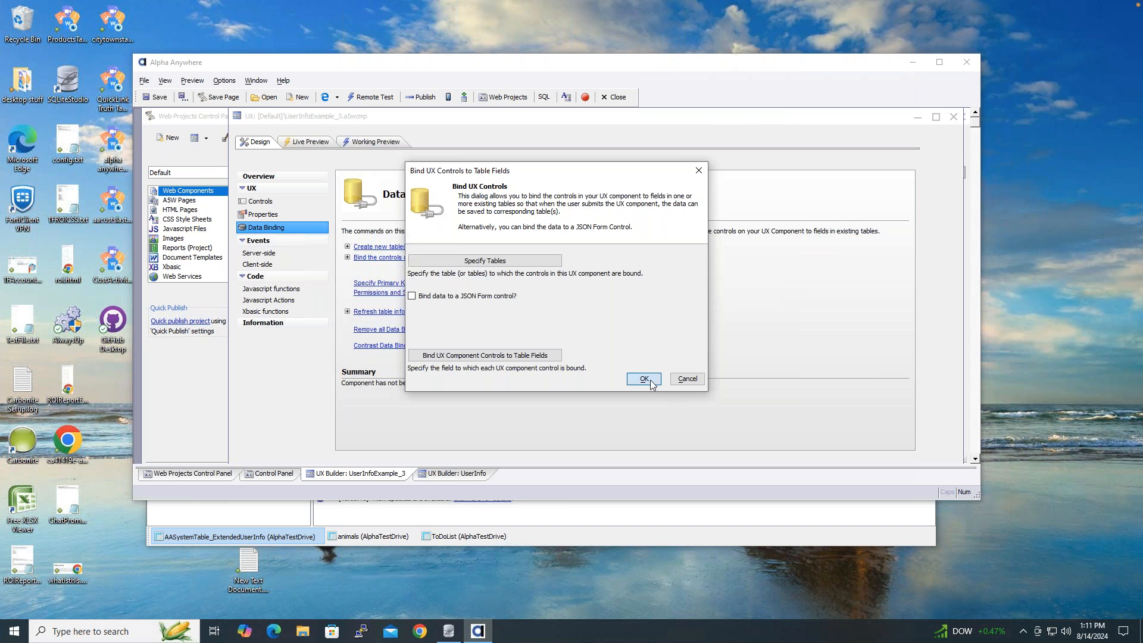
- Add an id textbox, move it to the top of the controls, and show Data Binding
click(277, 200)
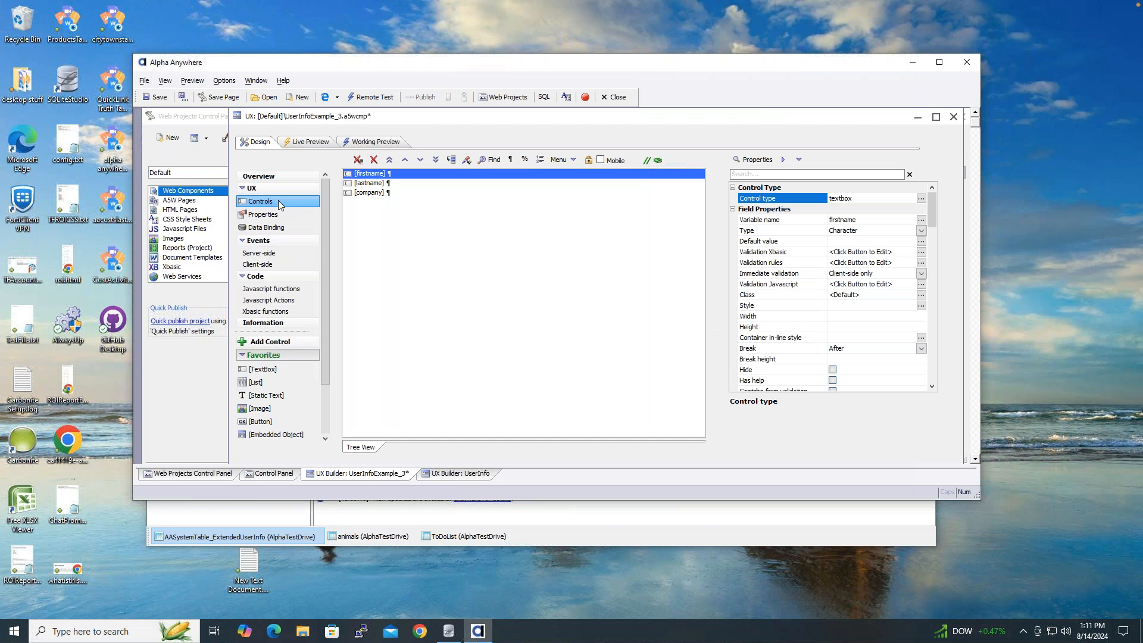
click(285, 370)
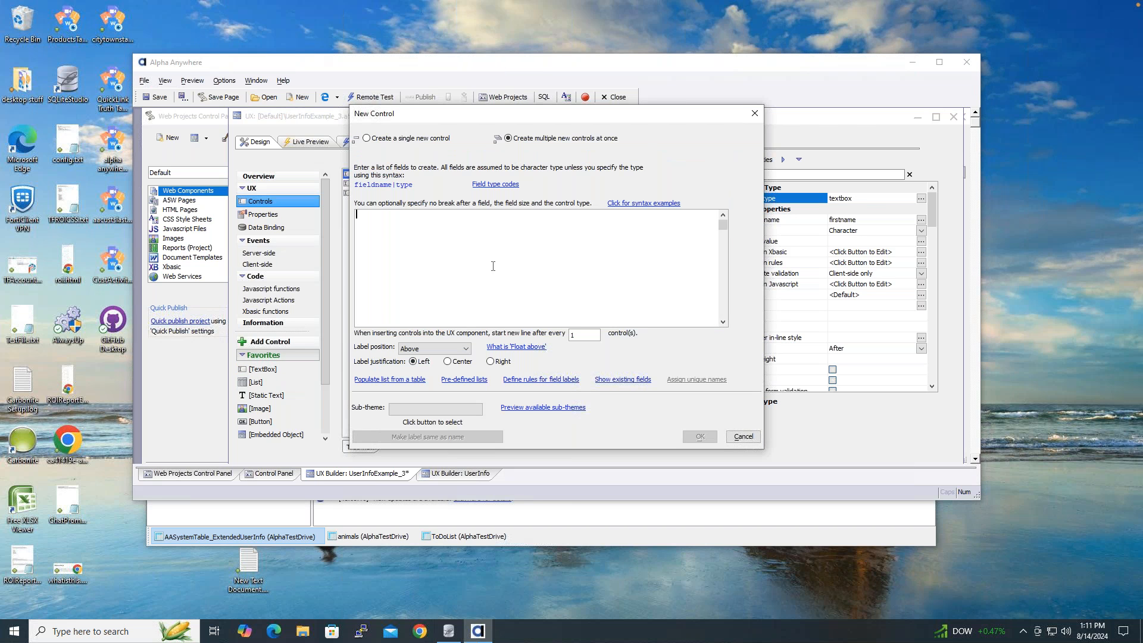
text(id)
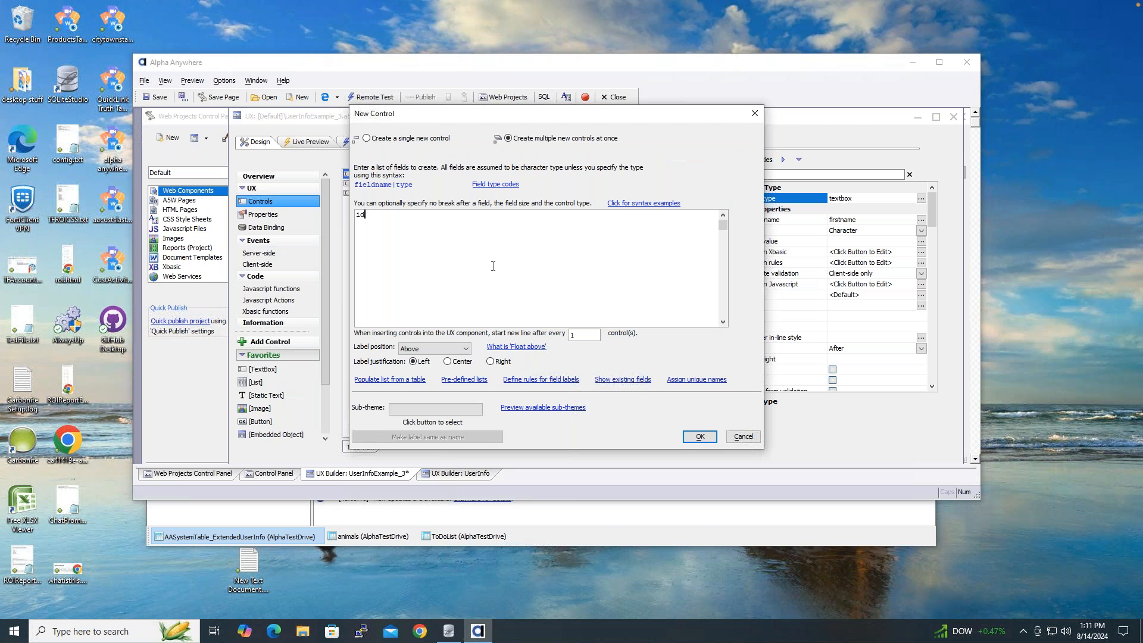
click(699, 437)
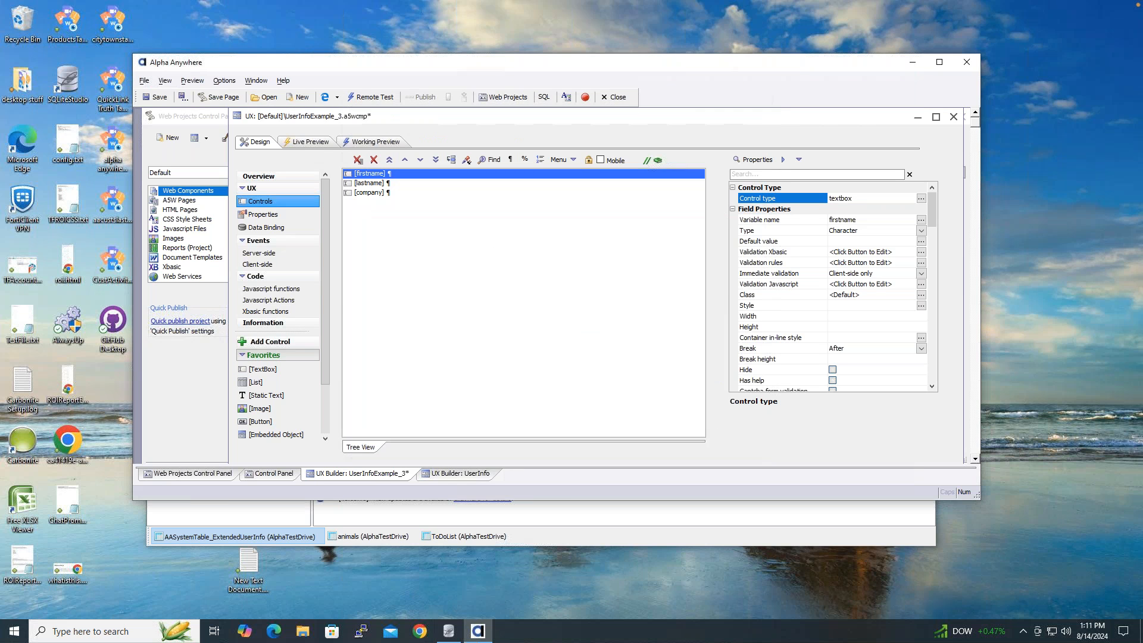
click(405, 160)
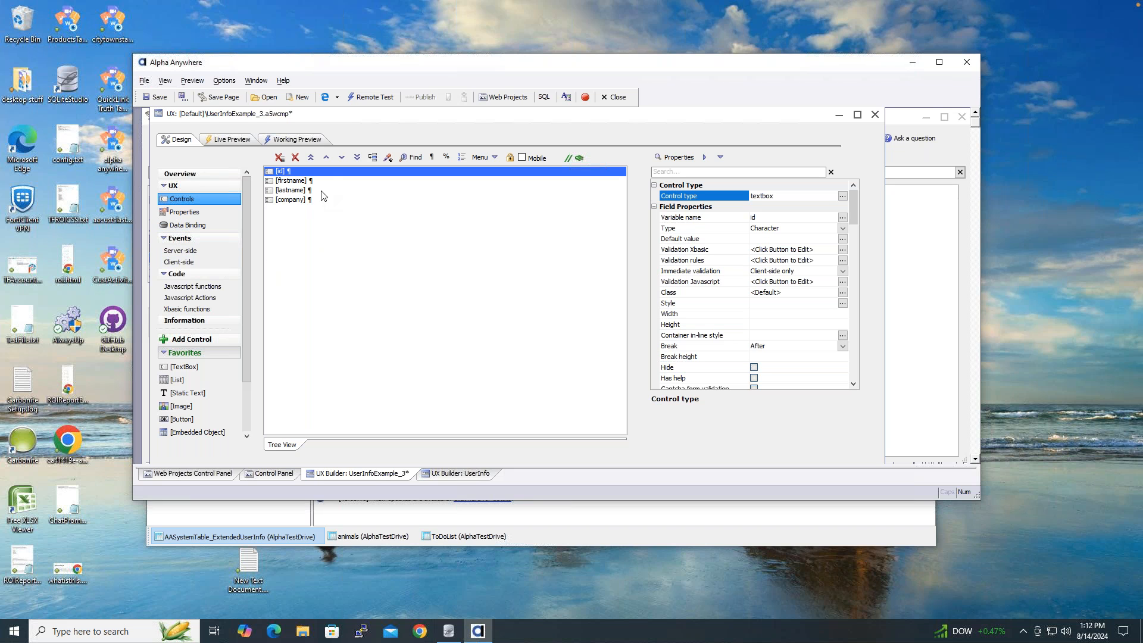
click(197, 229)
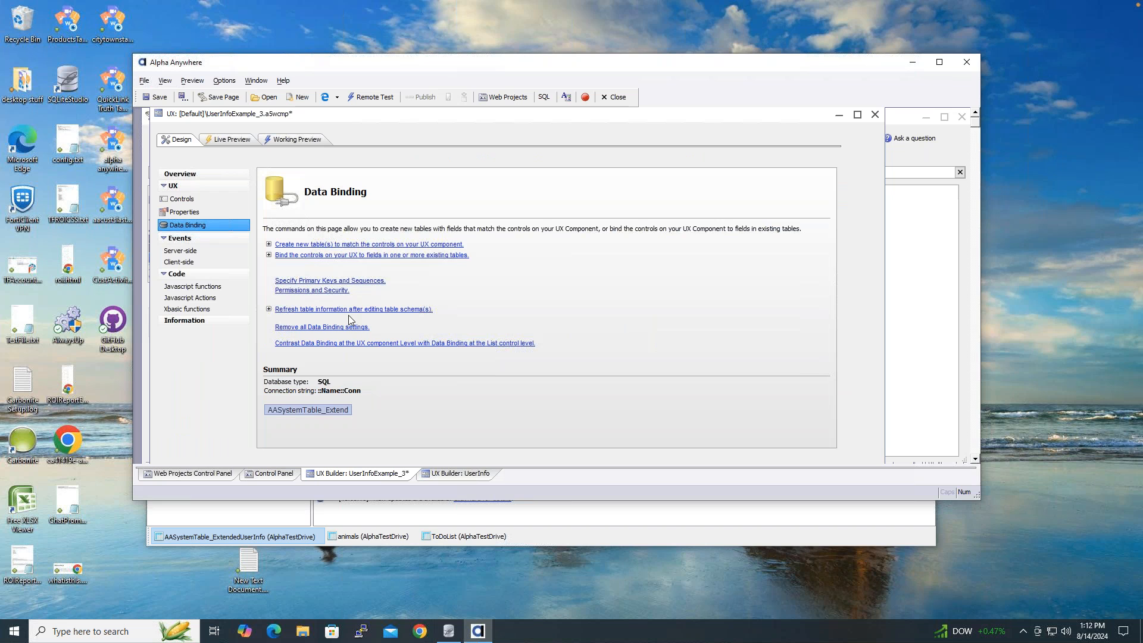
- Bind the id control to the UserId field and save UserInfoExample_3.a5wcmp
click(354, 256)
click(496, 348)
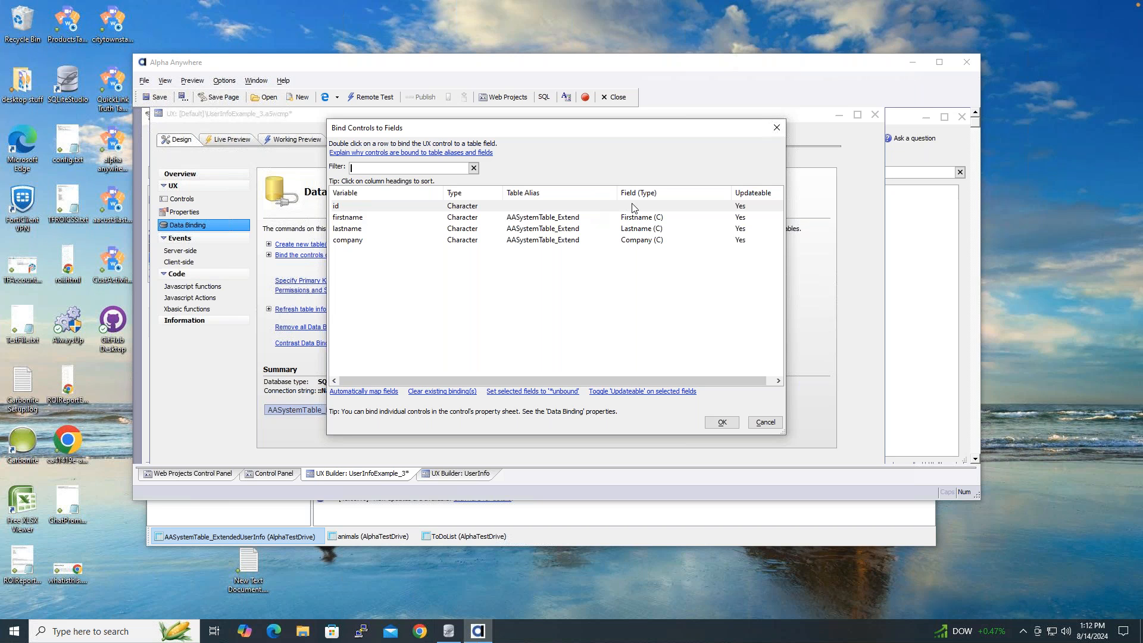
double_click(350, 208)
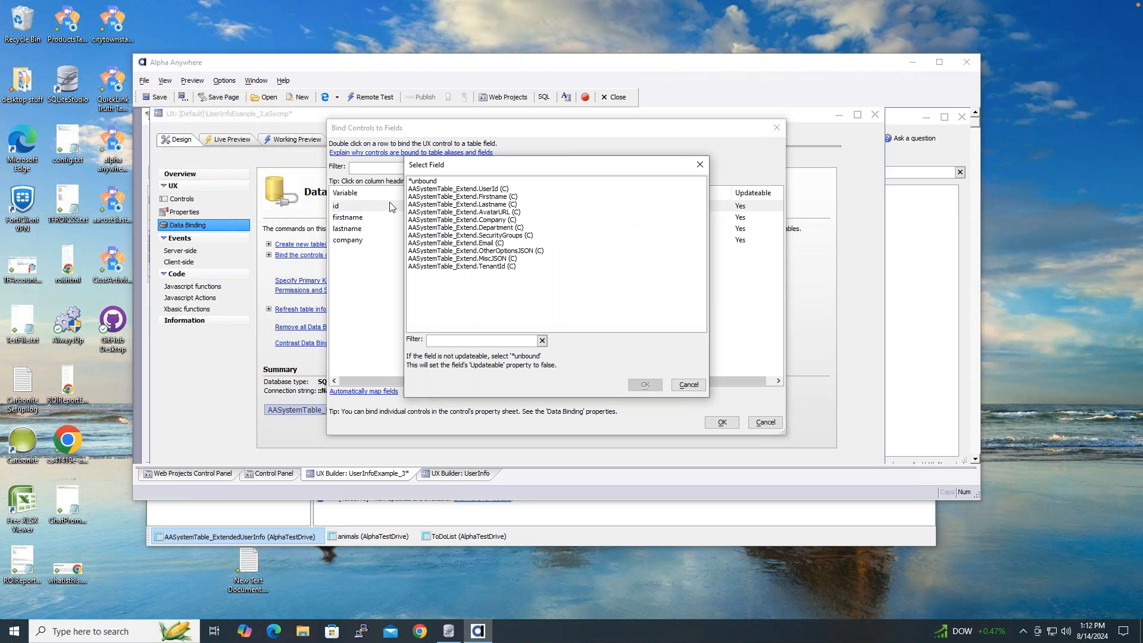
click(491, 191)
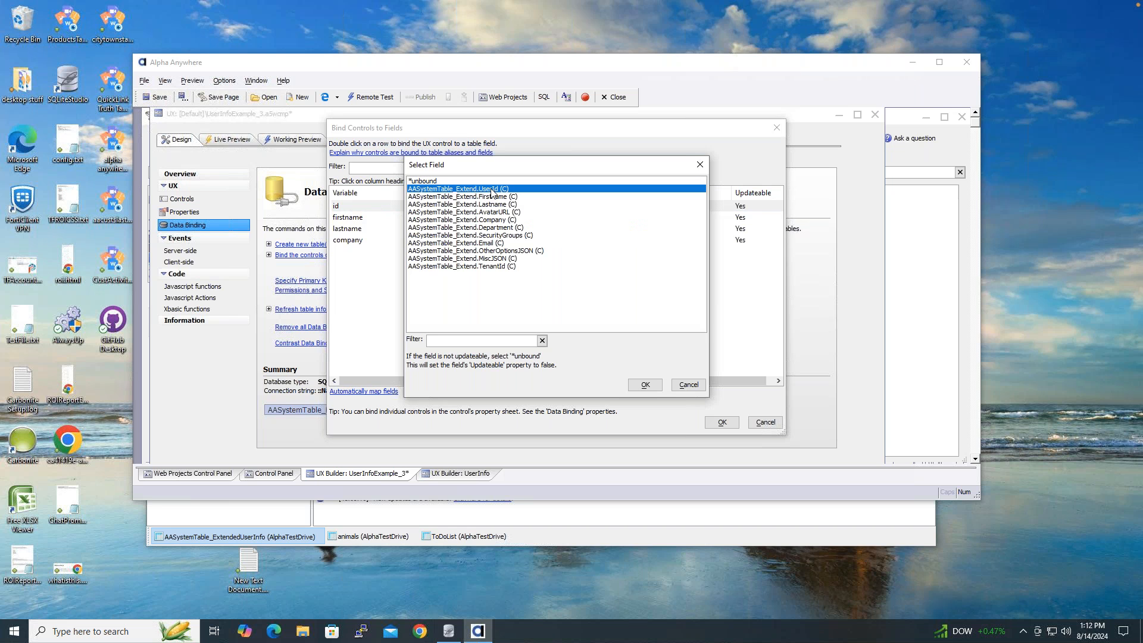
click(646, 385)
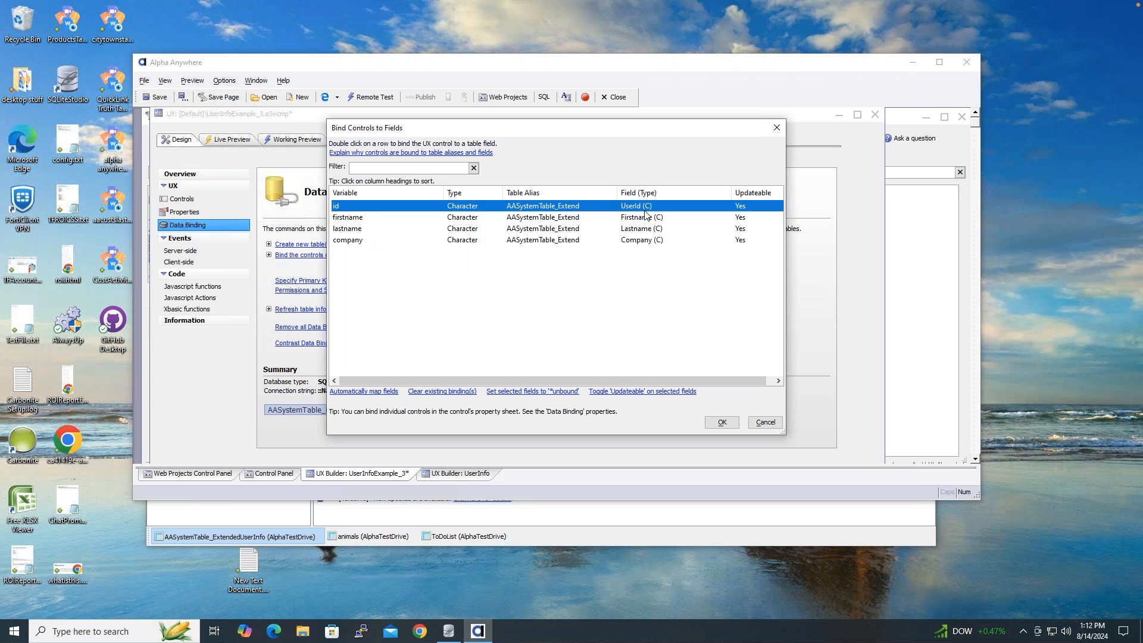
click(721, 421)
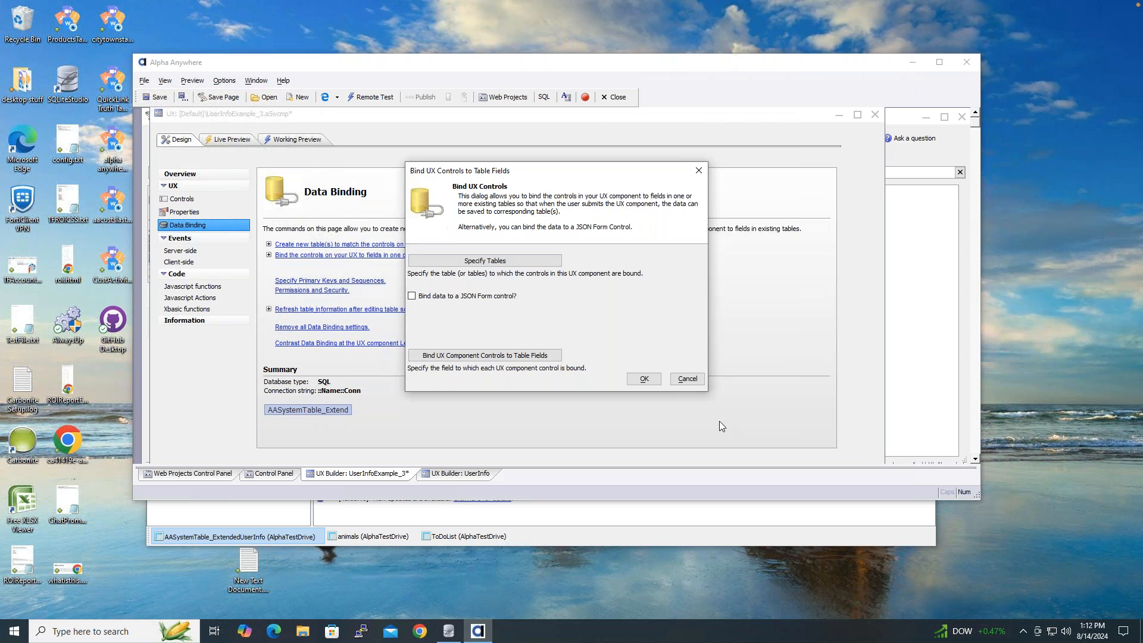
click(643, 380)
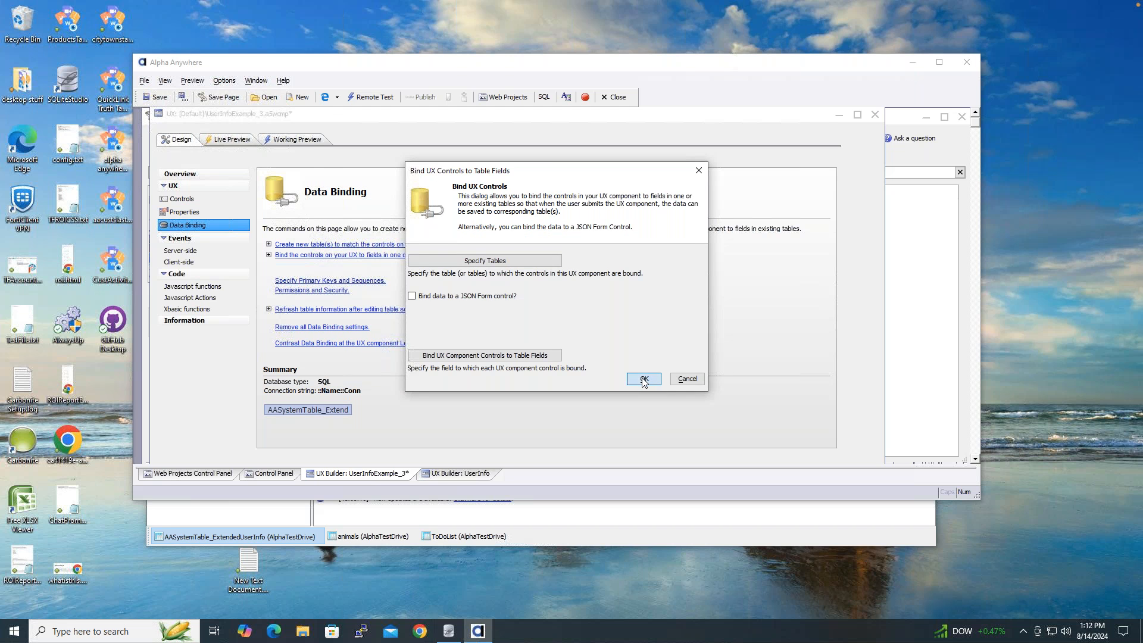
click(156, 97)
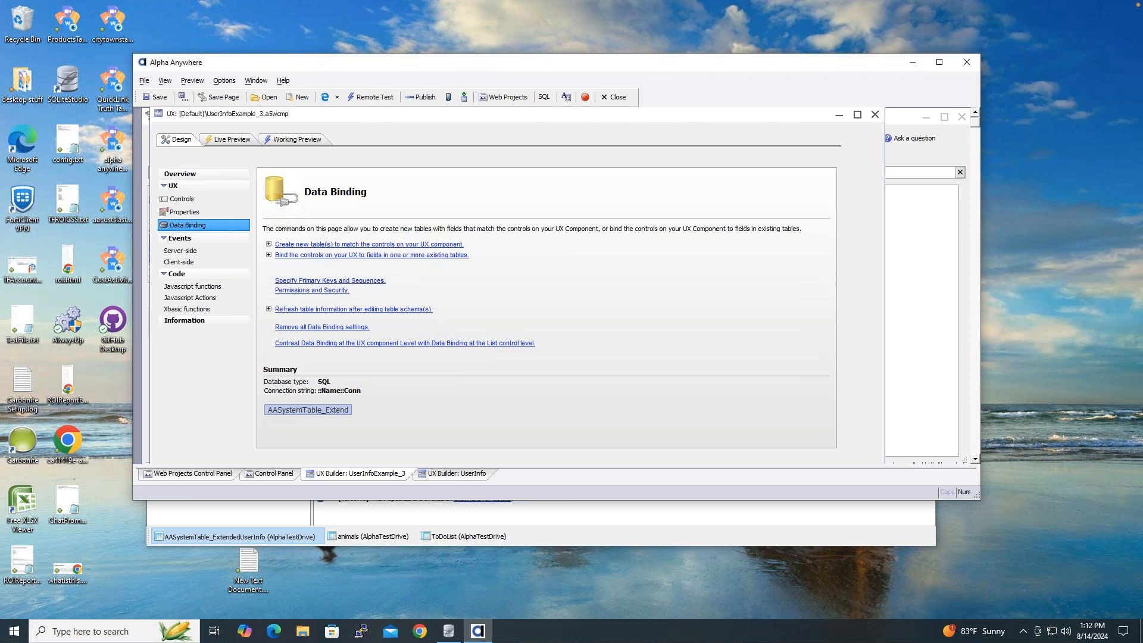
click(299, 140)
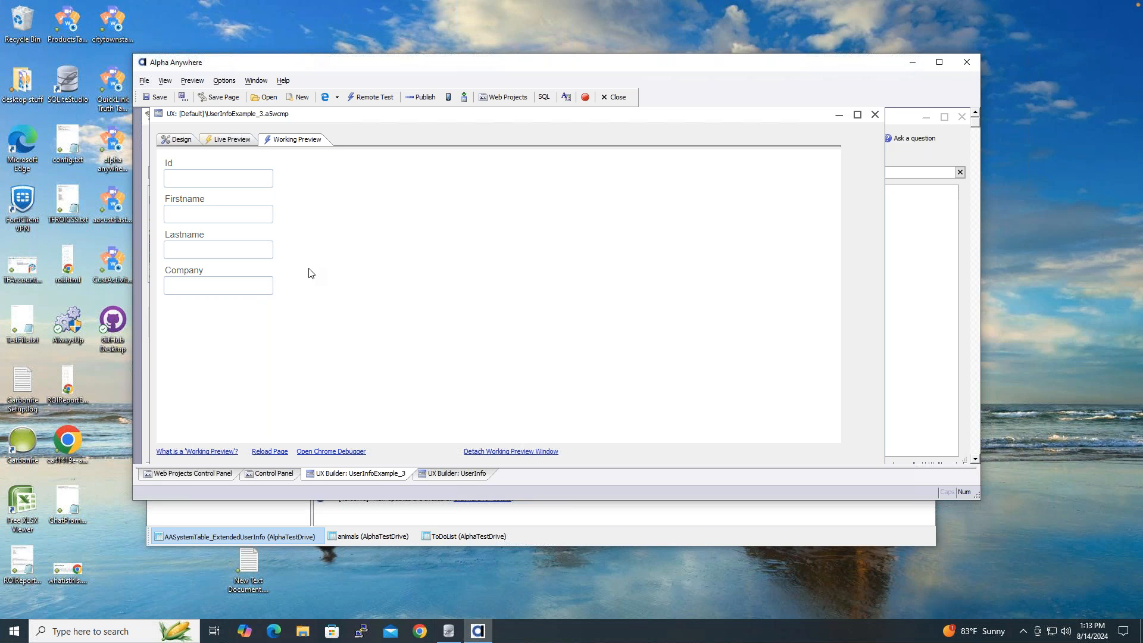
click(192, 144)
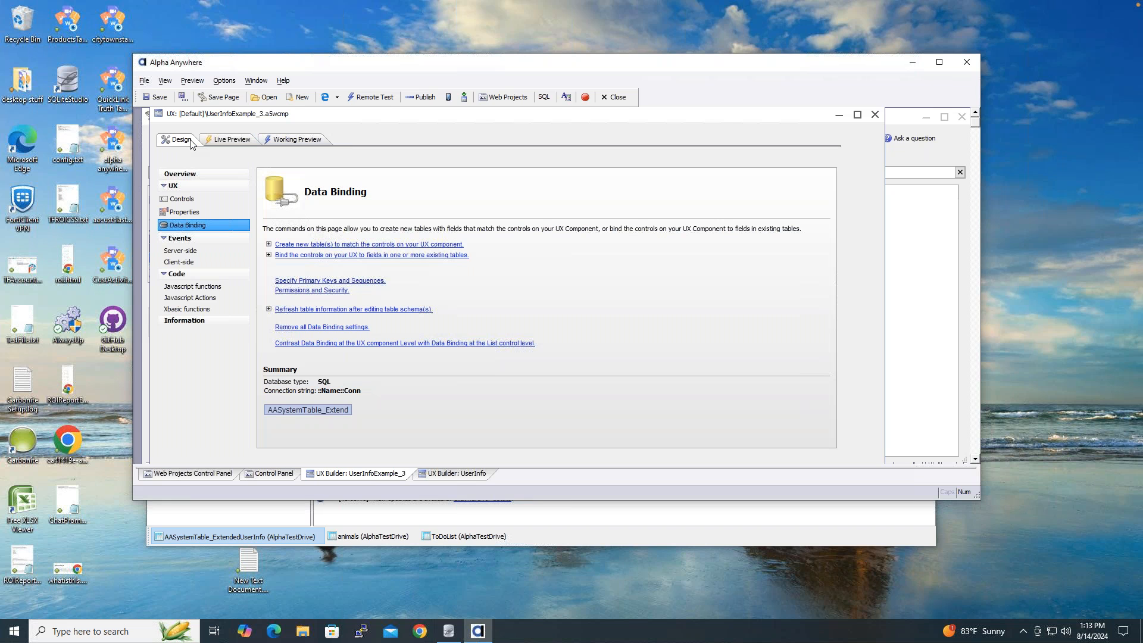
- Insert a button labelled 'Load Records' right after the company control
click(197, 198)
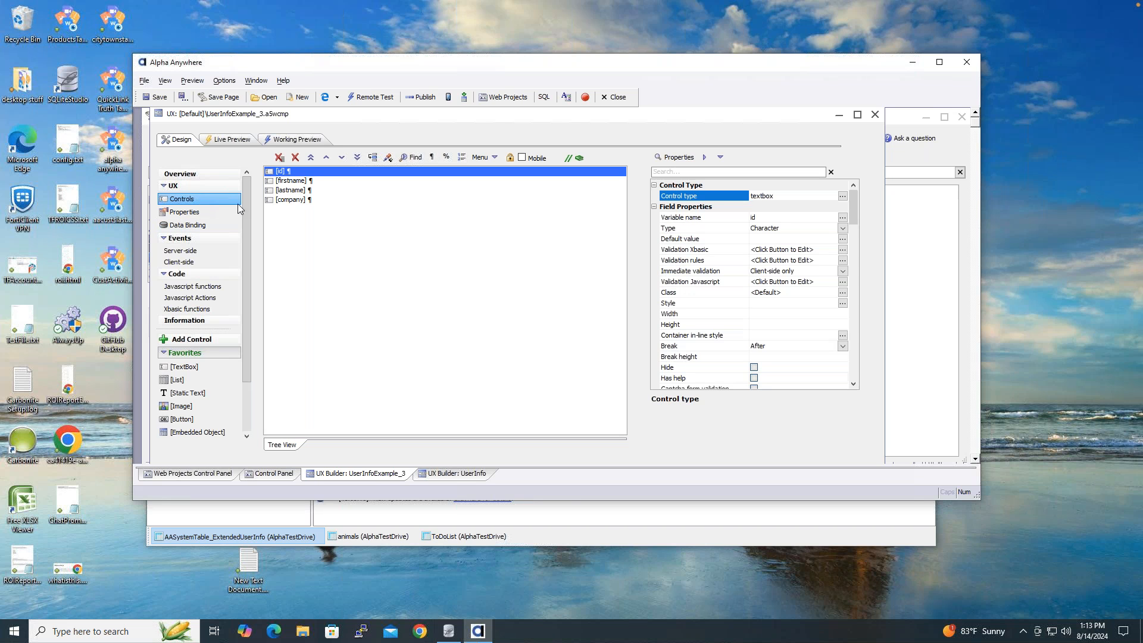
click(302, 204)
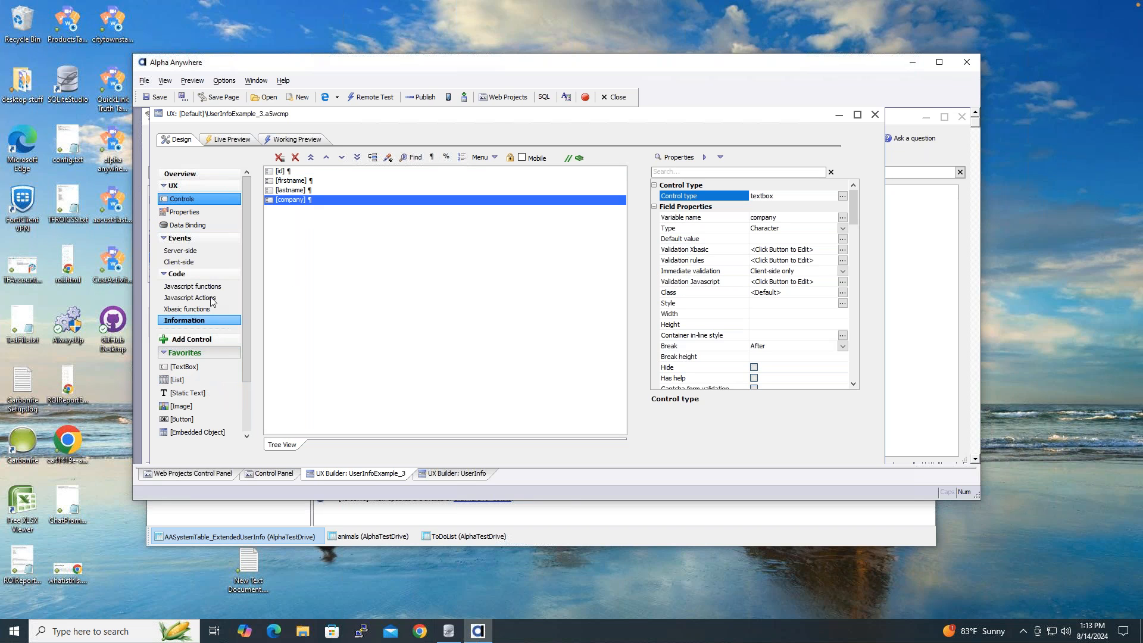
drag(245, 319, 250, 288)
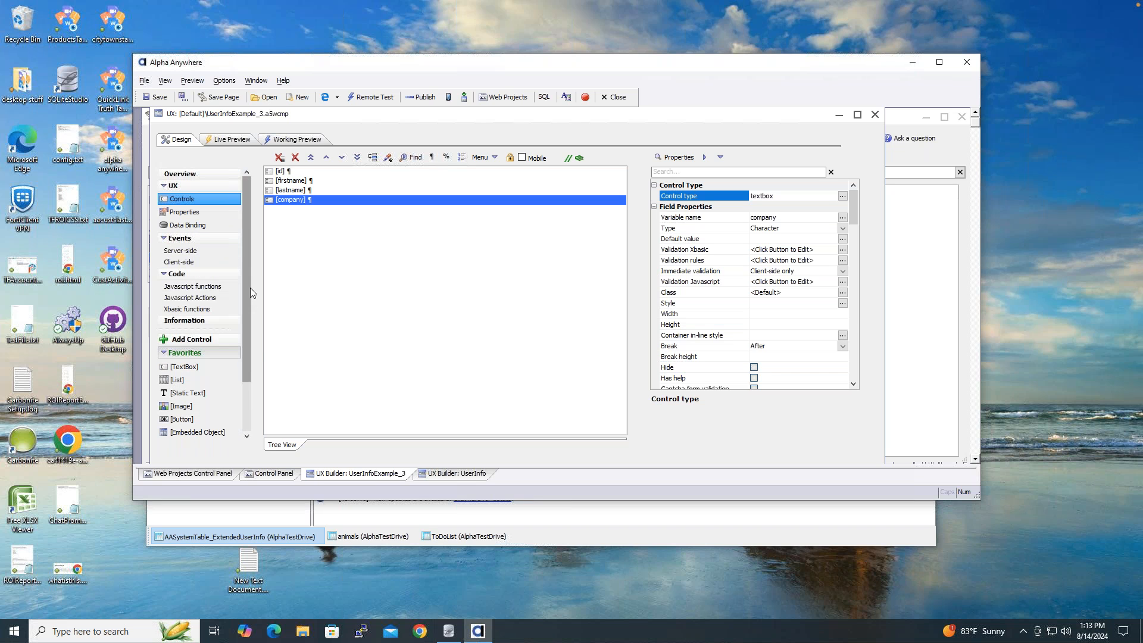
click(204, 418)
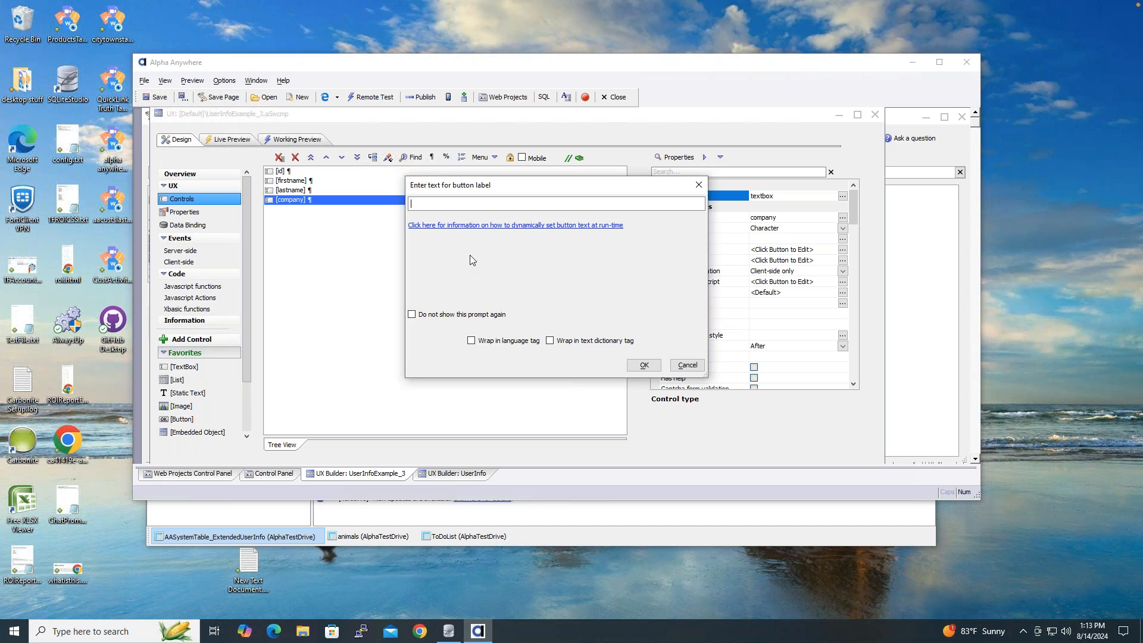
text(Load Records)
click(645, 367)
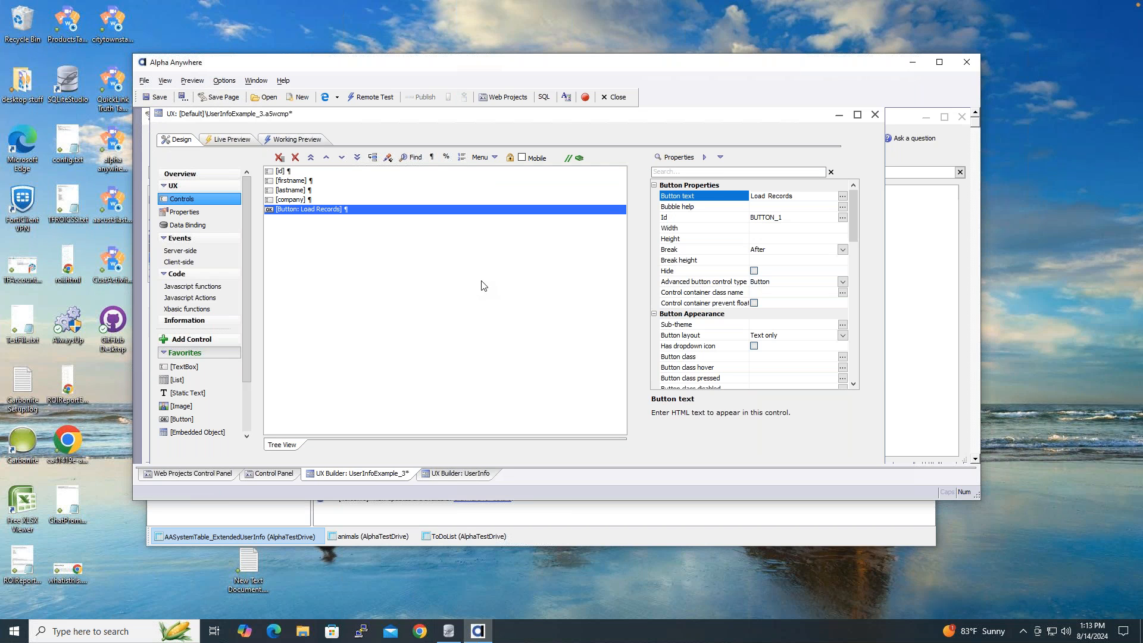
- Give the Load Records button a click action 'Get Primary Key values for Records in Query' and save it
double_click(427, 210)
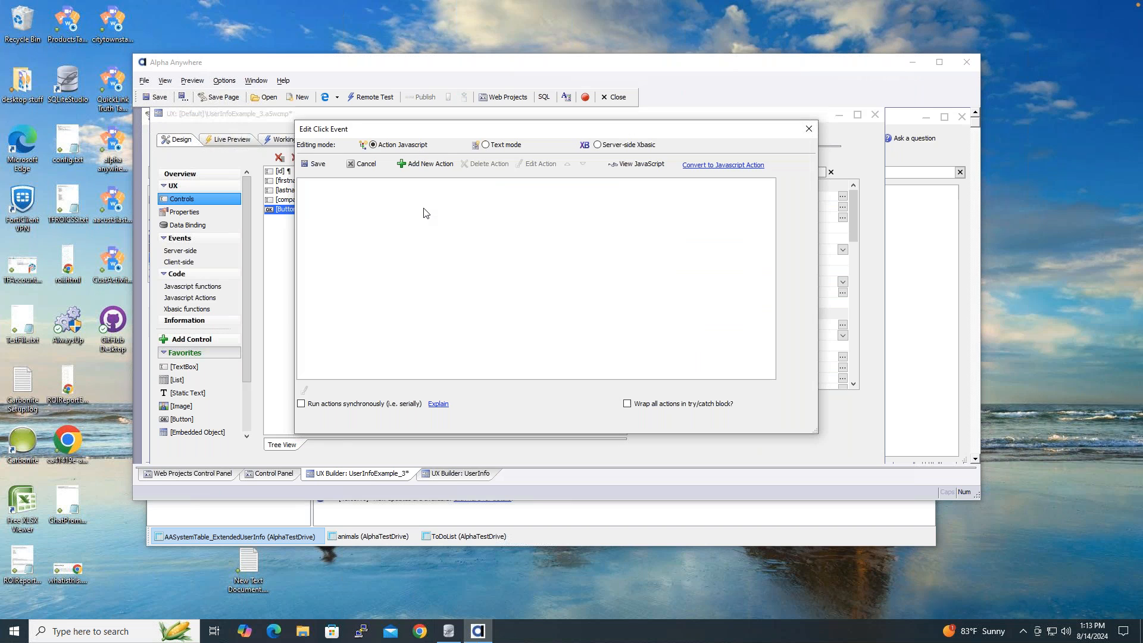
click(430, 165)
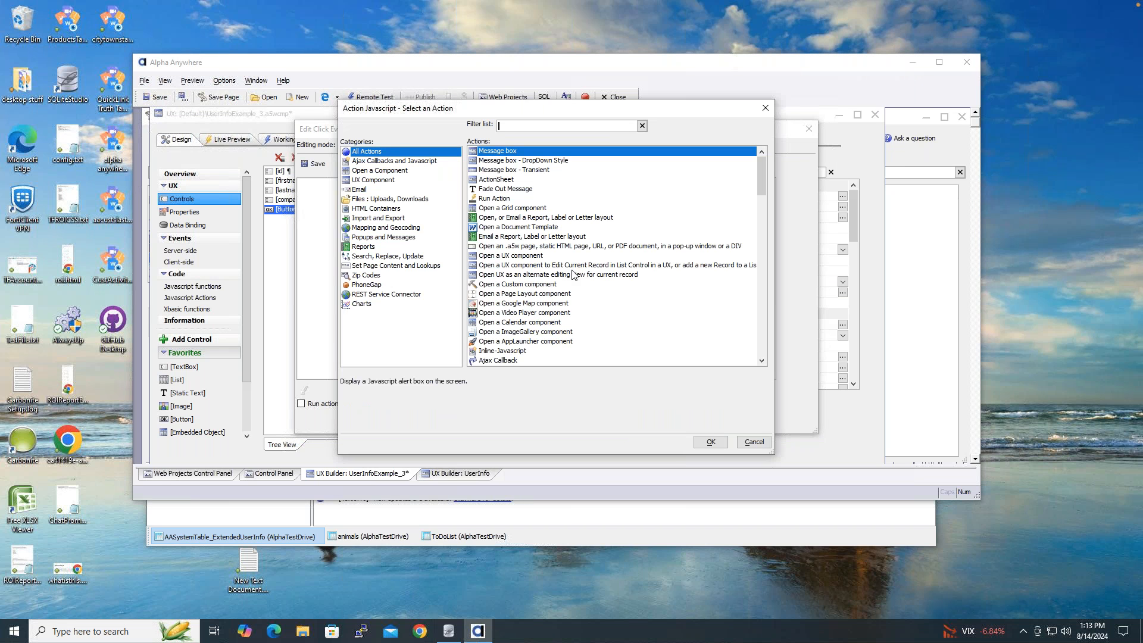
text(key)
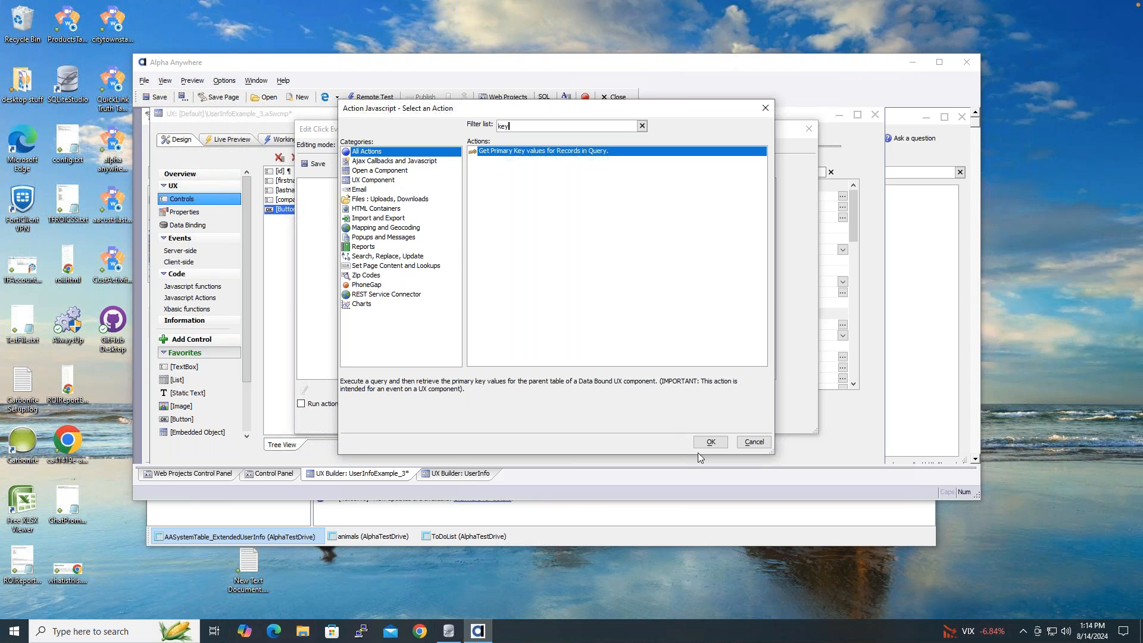
click(709, 440)
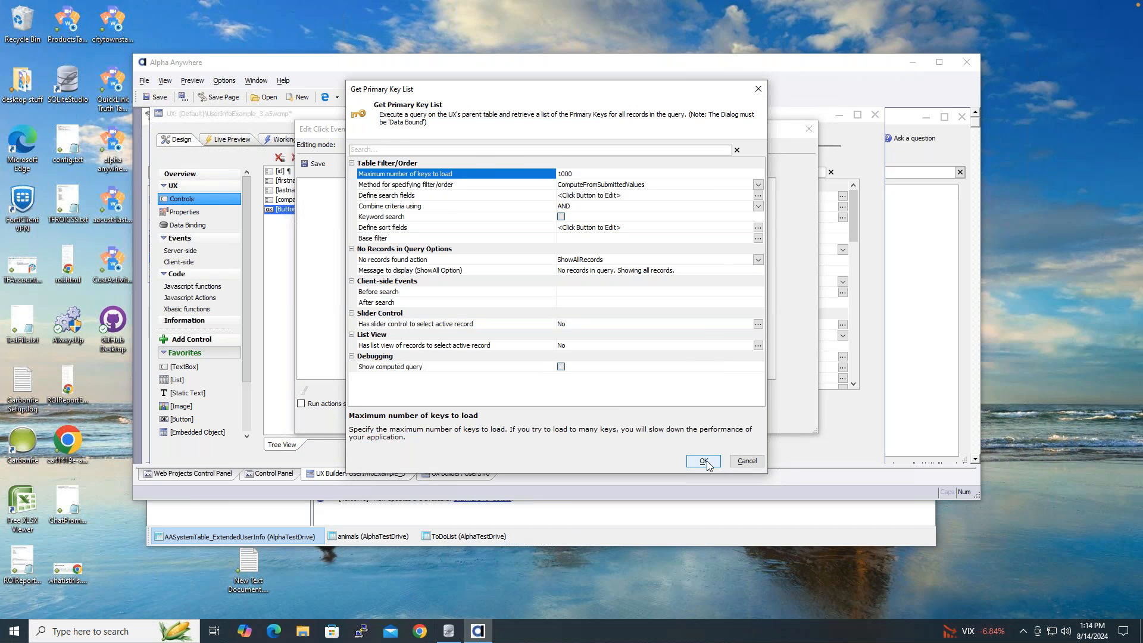
click(704, 461)
click(651, 320)
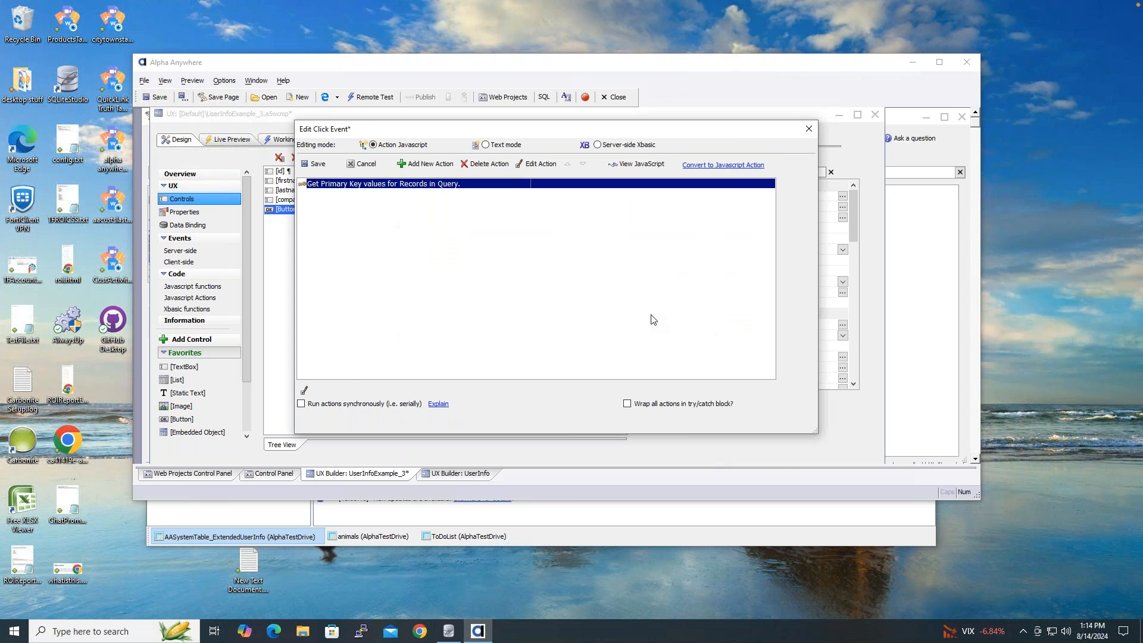
click(315, 165)
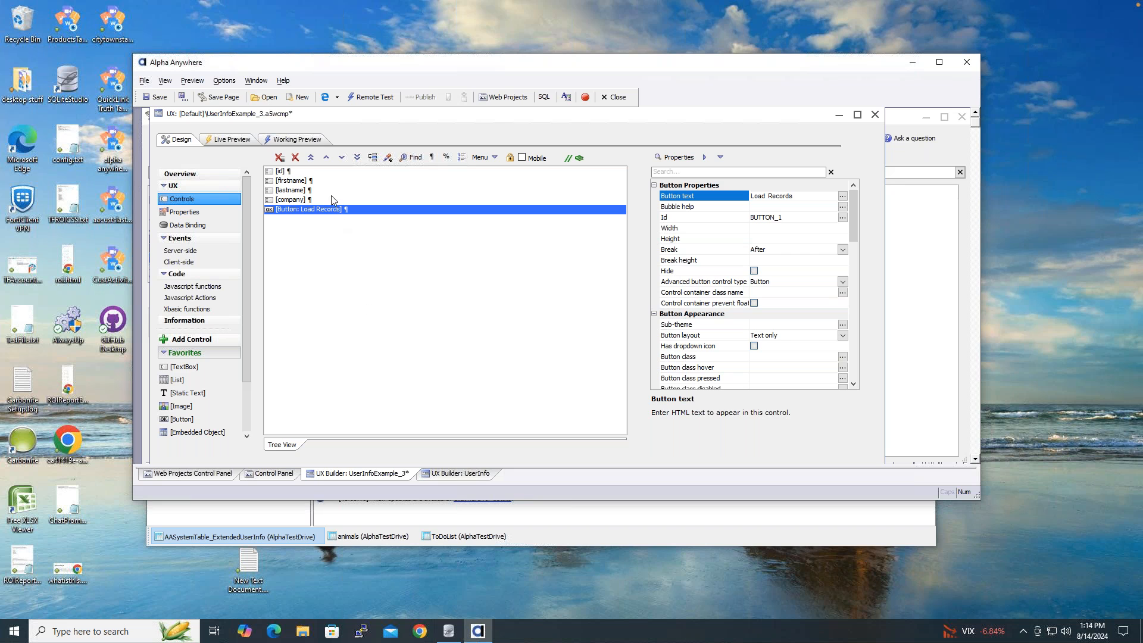
- Run the Working Preview without refreshing data binding, suppressing that prompt for the future
click(299, 141)
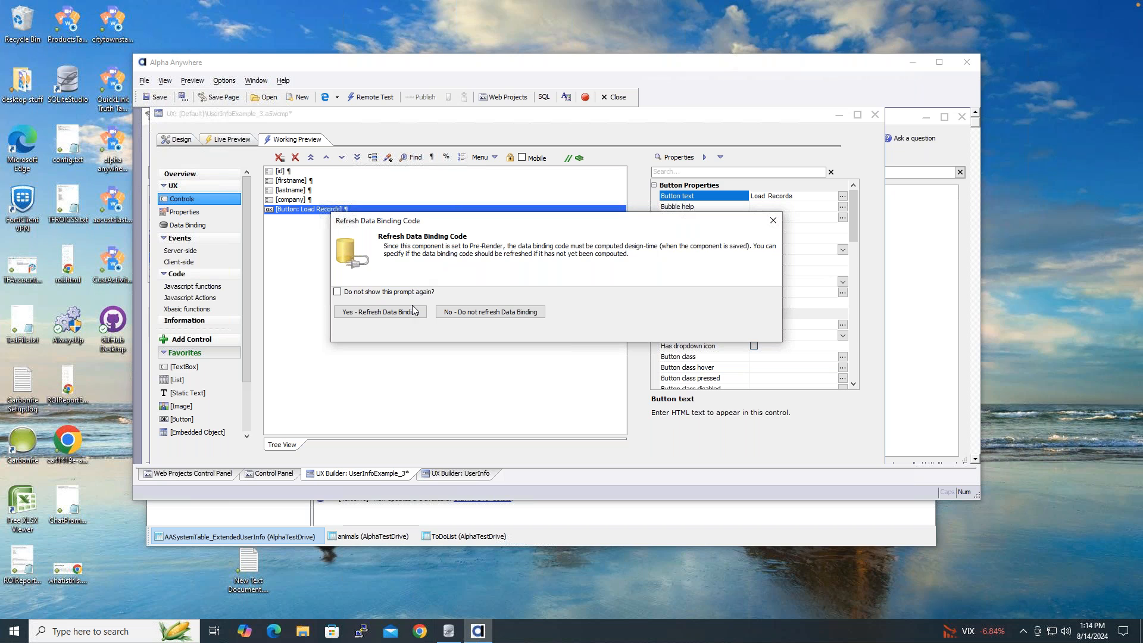
click(338, 293)
click(481, 313)
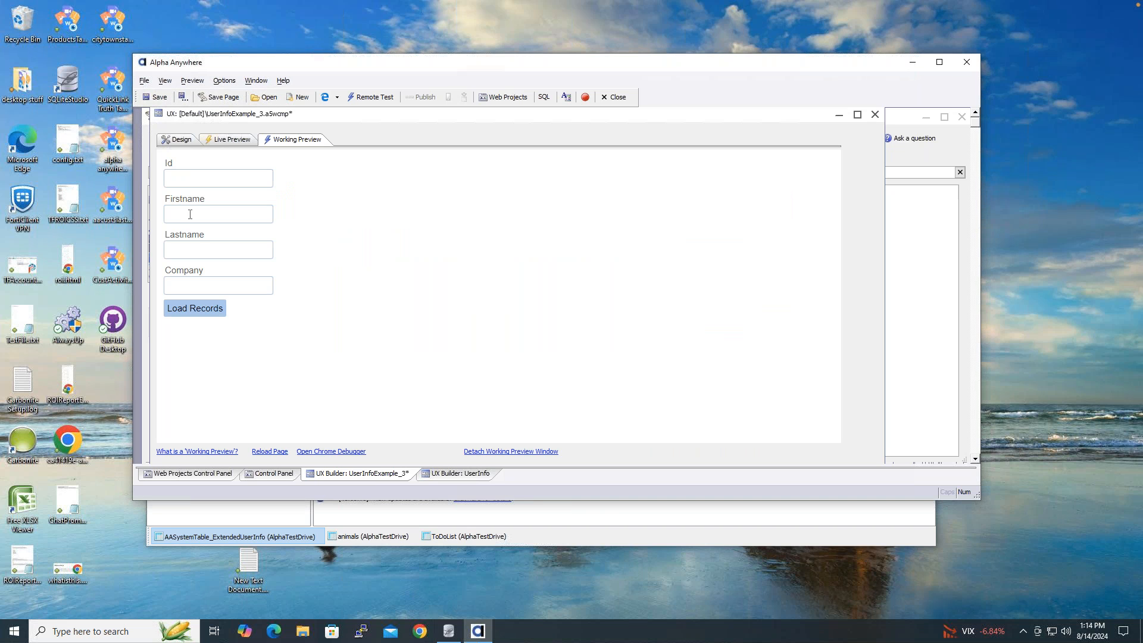
- Load the user's record with Load Records, inspect the Id, Firstname, Lastname and Company fields, then check SQLiteStudio
click(208, 307)
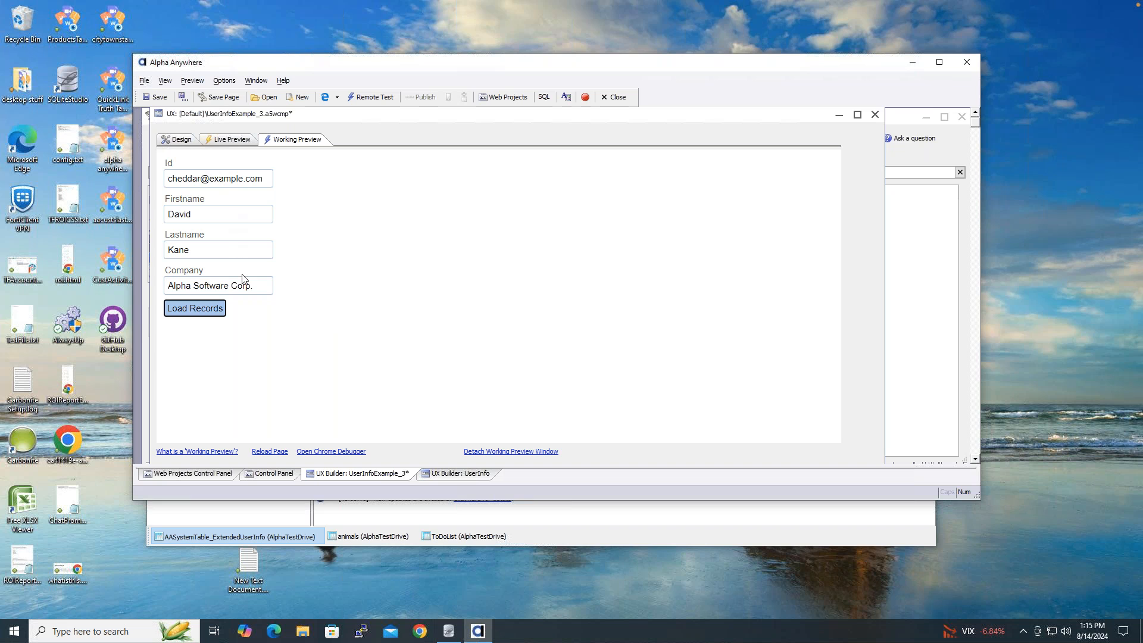
click(258, 287)
click(243, 251)
click(236, 215)
click(263, 179)
click(449, 631)
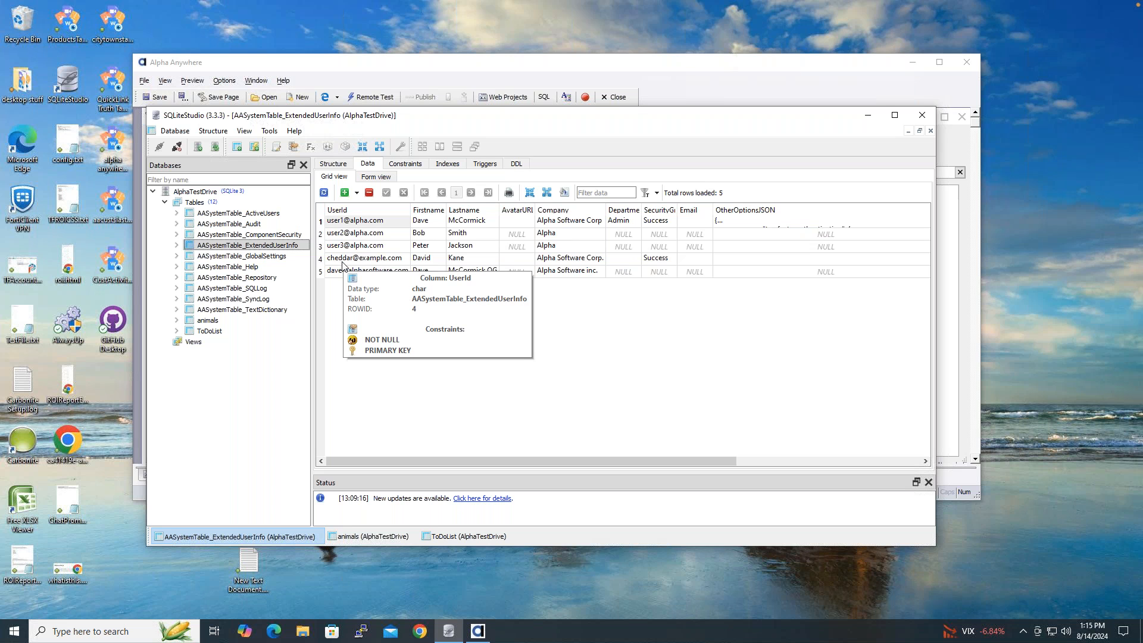
- Return from SQLiteStudio to Alpha Anywhere's Working Preview showing the loaded record
click(364, 71)
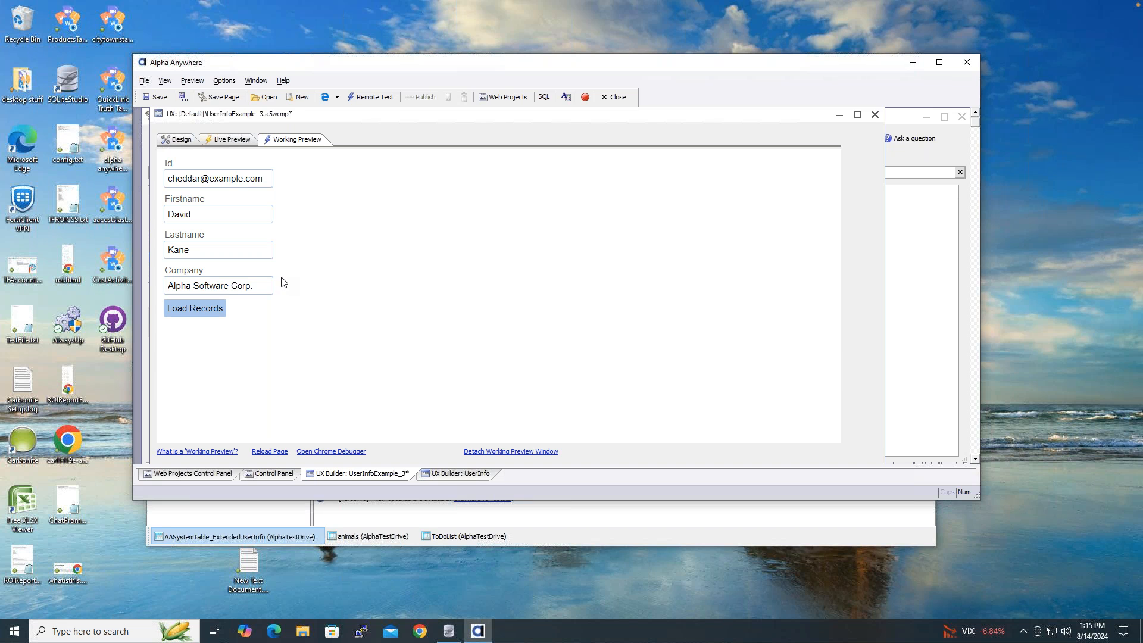
- Go back to the Design view and show the UX Properties page
click(185, 142)
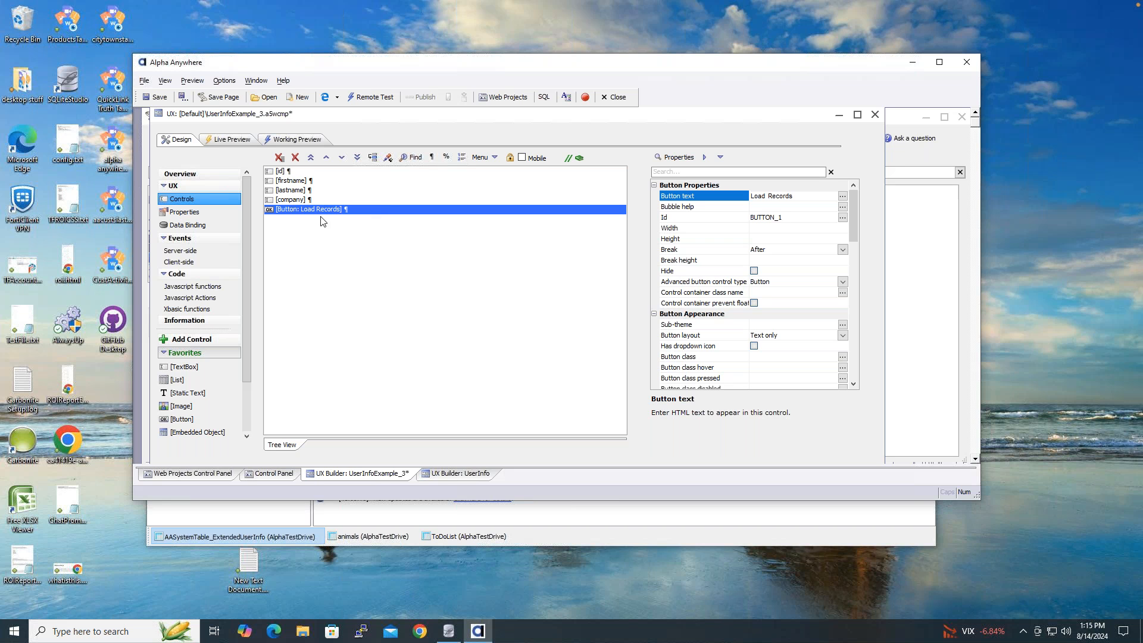
click(209, 213)
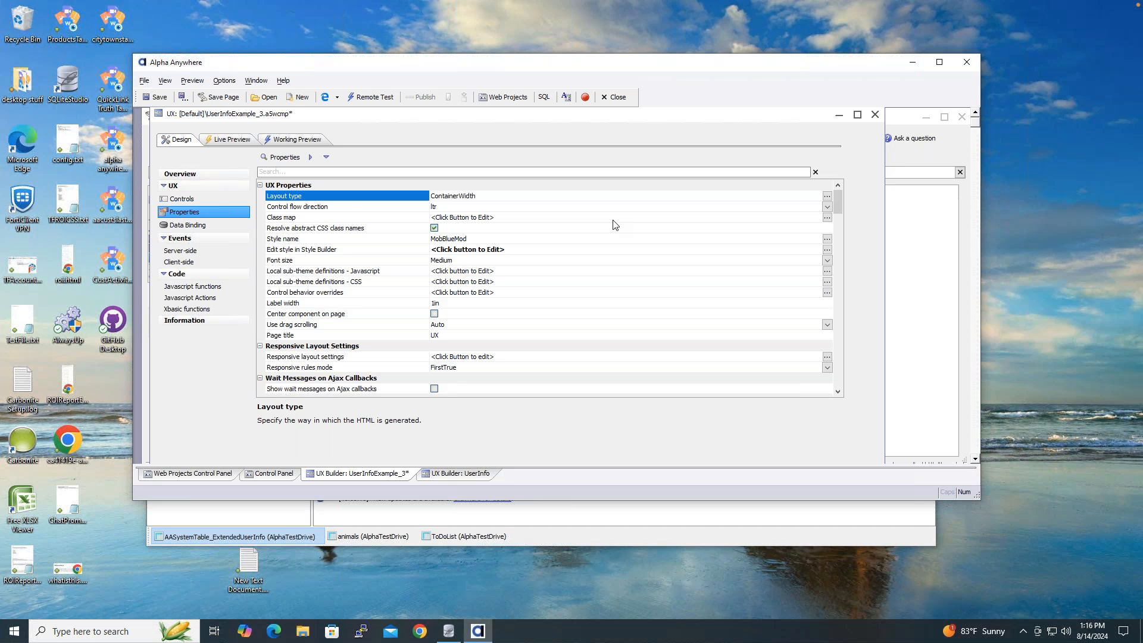
- Search properties for 'argu' and add a new argument named ID
click(346, 171)
text(a)
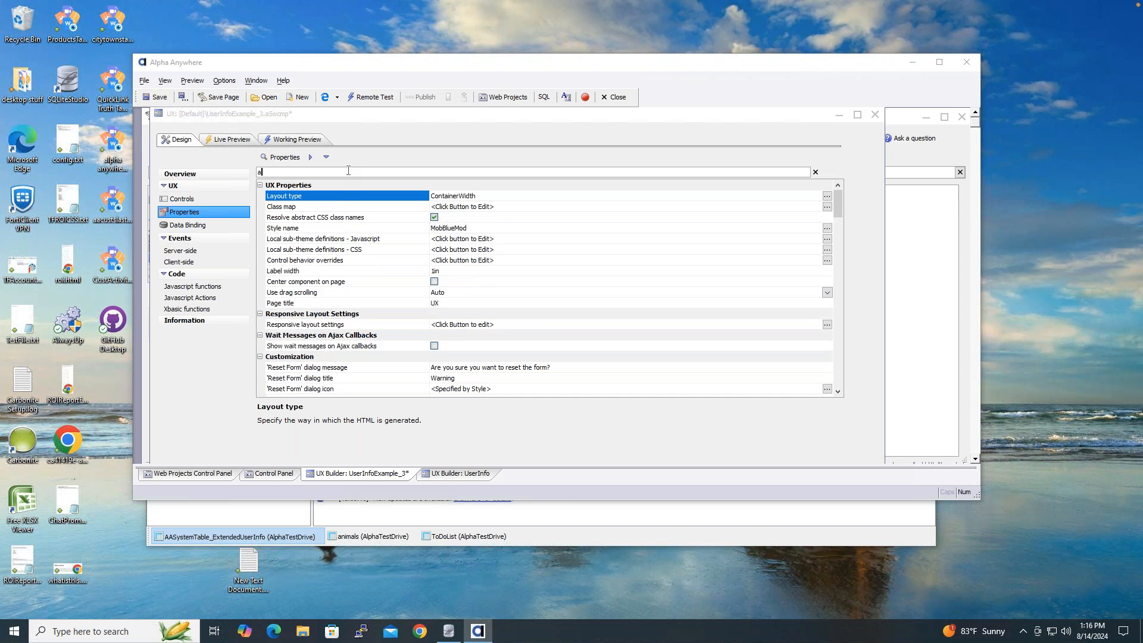
text(rgu)
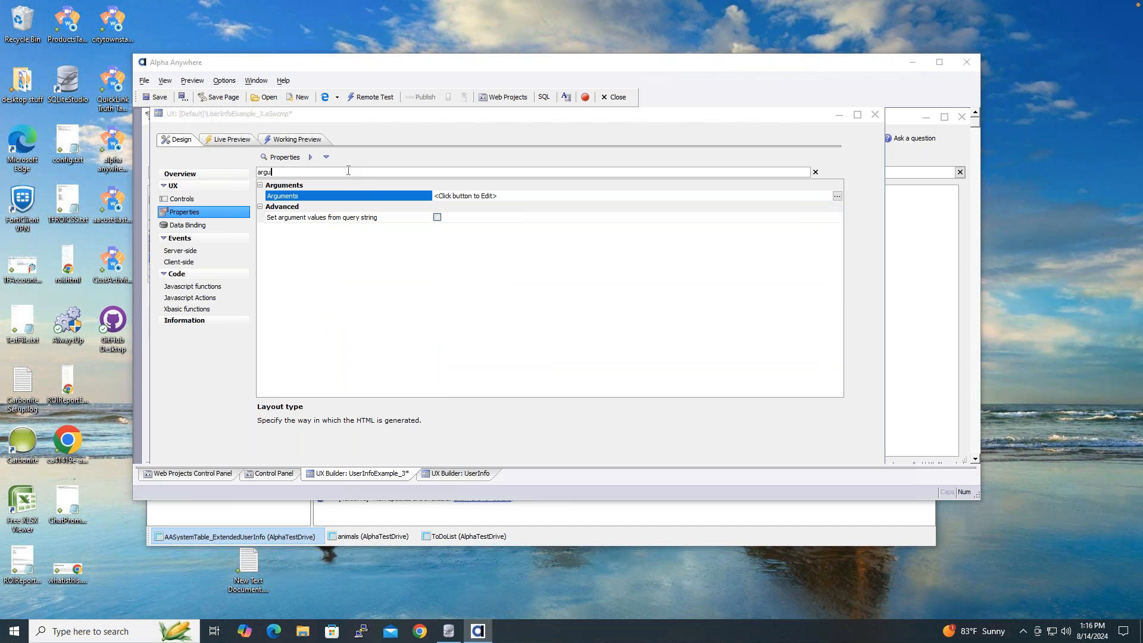
click(838, 197)
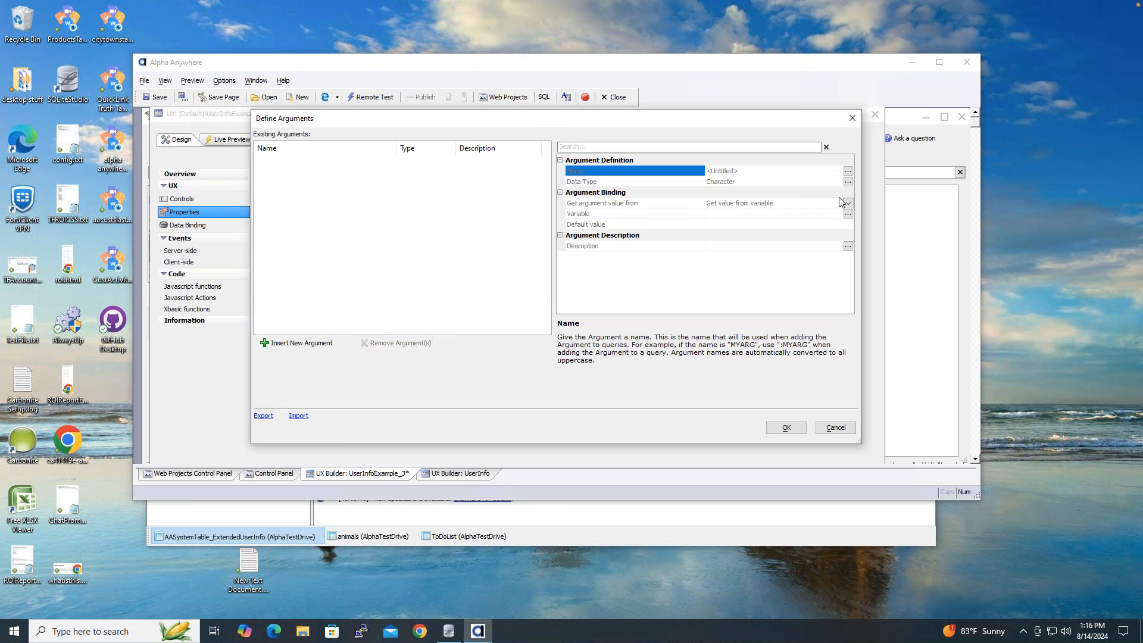
click(291, 346)
text(ID)
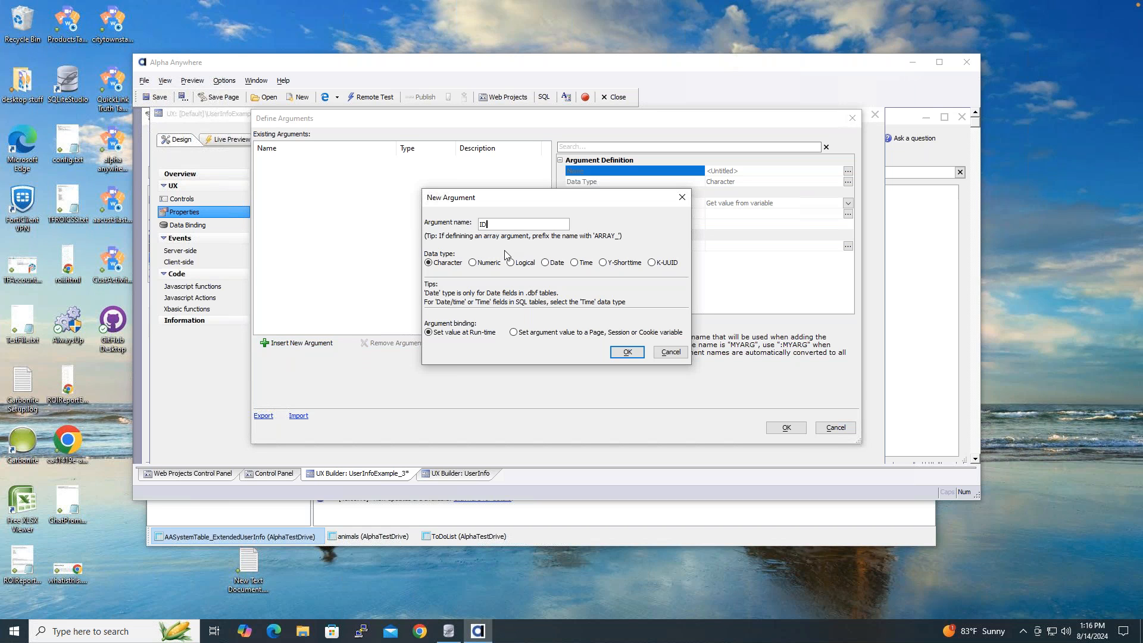
click(627, 353)
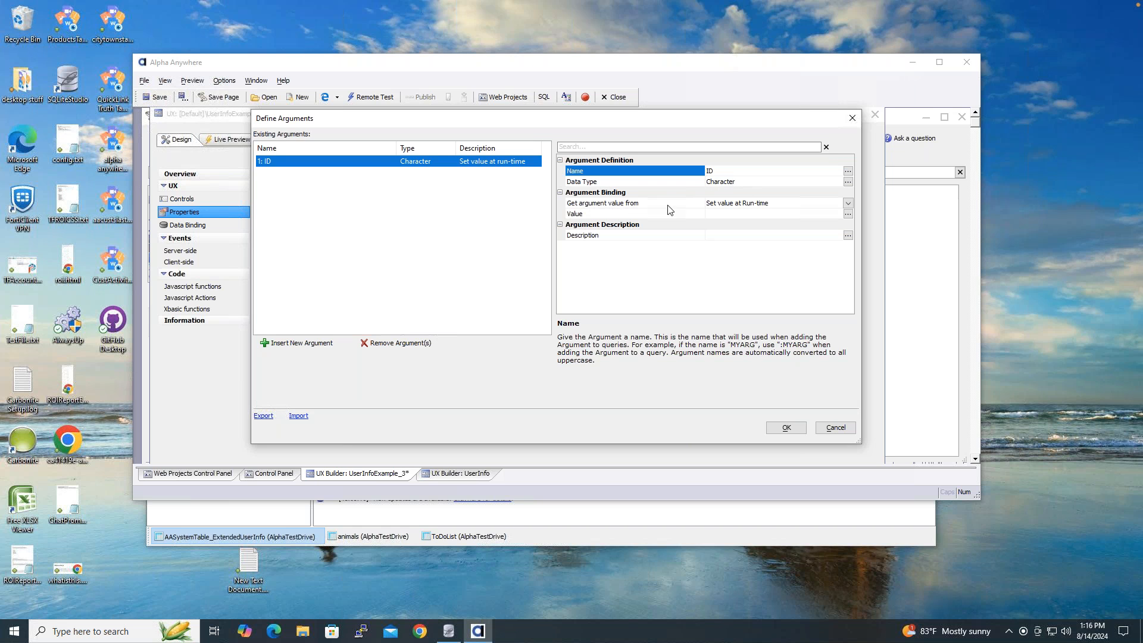
- Set the ID argument's value to the current logged-in user's UserId
click(849, 204)
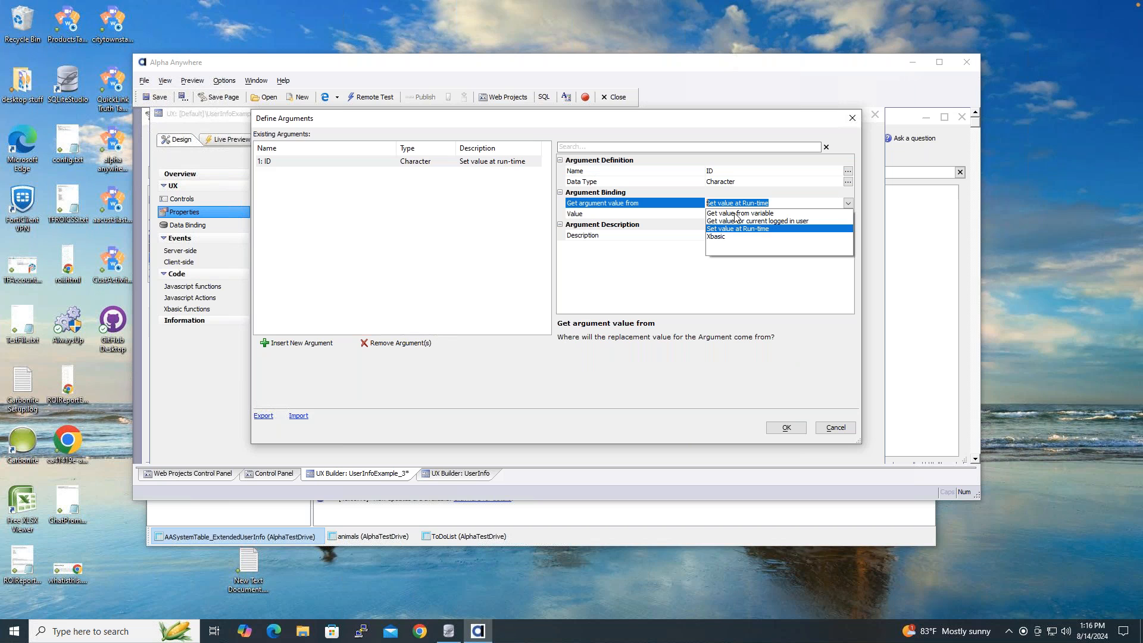
click(777, 222)
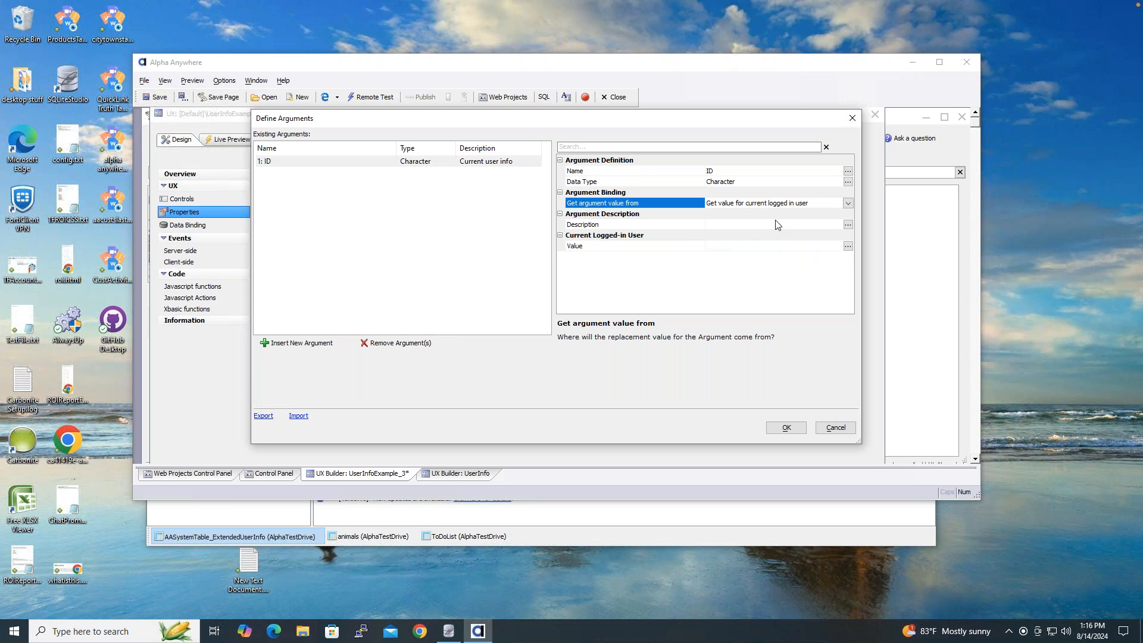
click(848, 246)
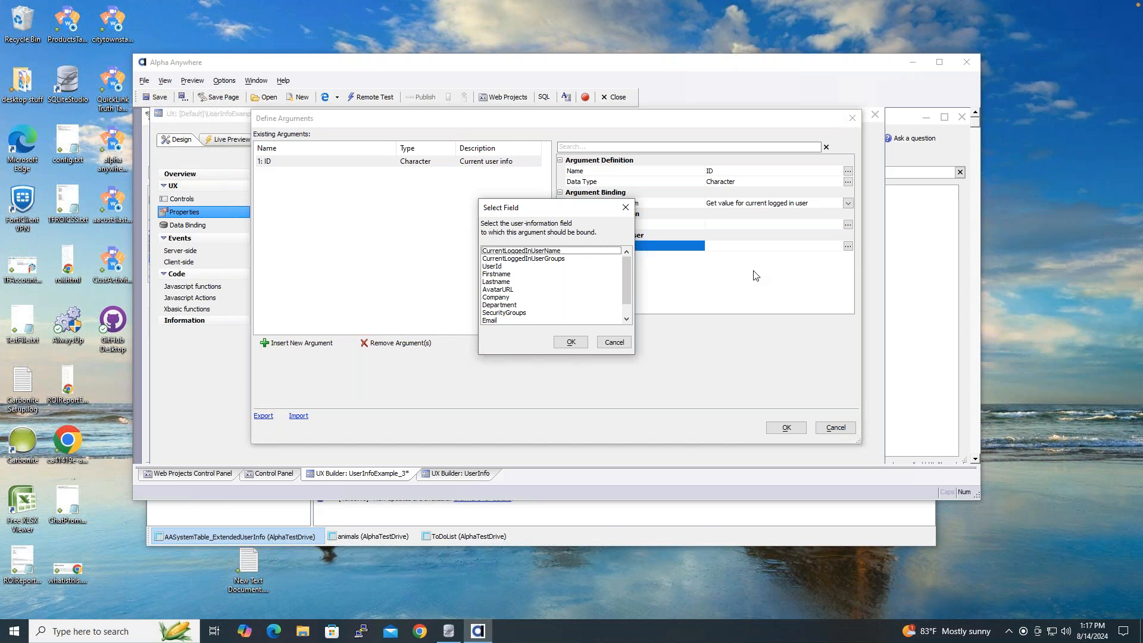
click(511, 273)
click(511, 267)
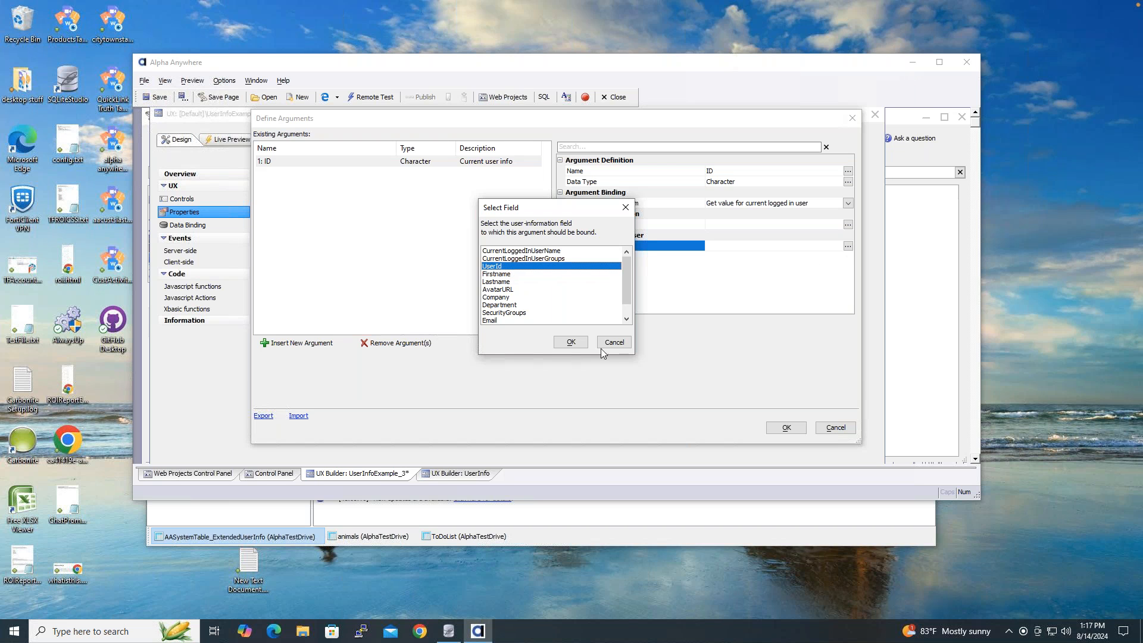
click(570, 341)
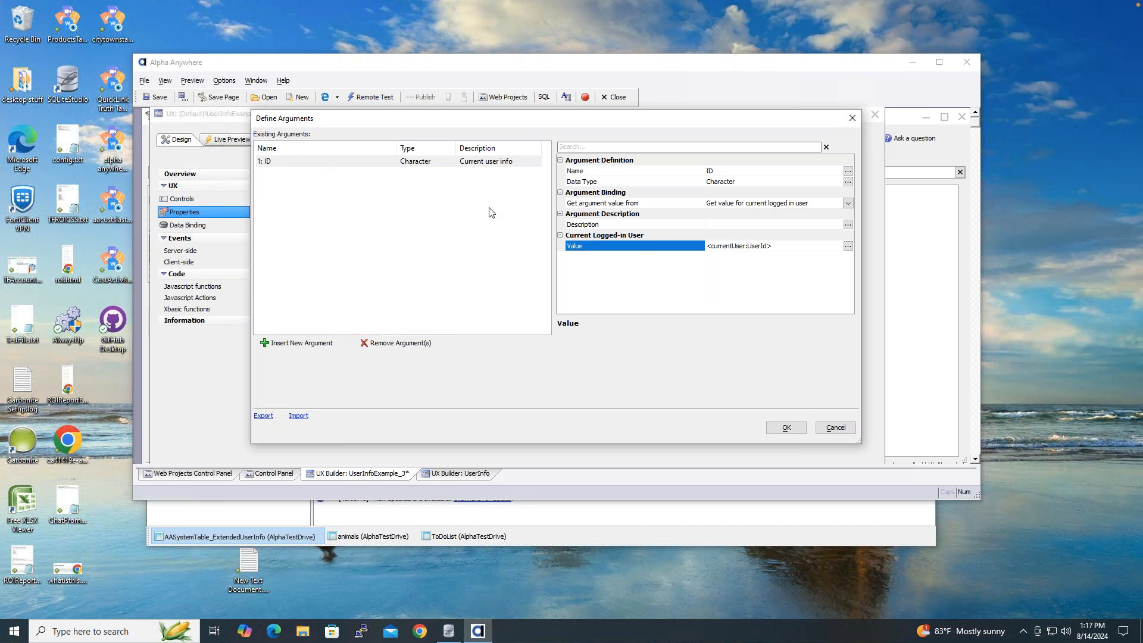
click(774, 426)
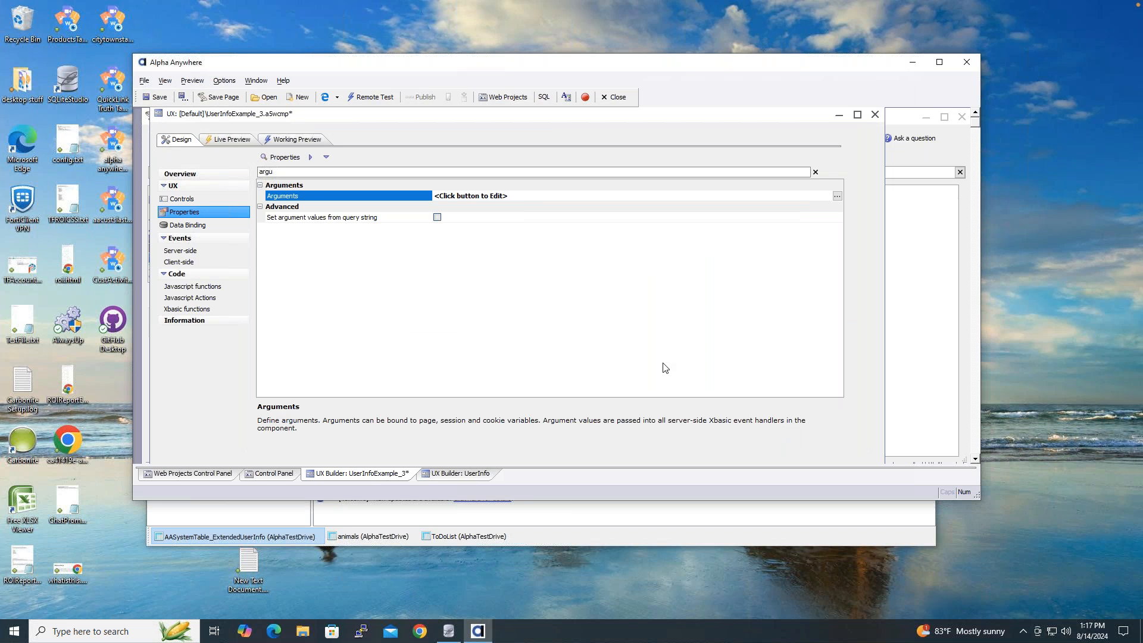
- Save the component and open the Load Records button's primary-key action for editing
click(158, 99)
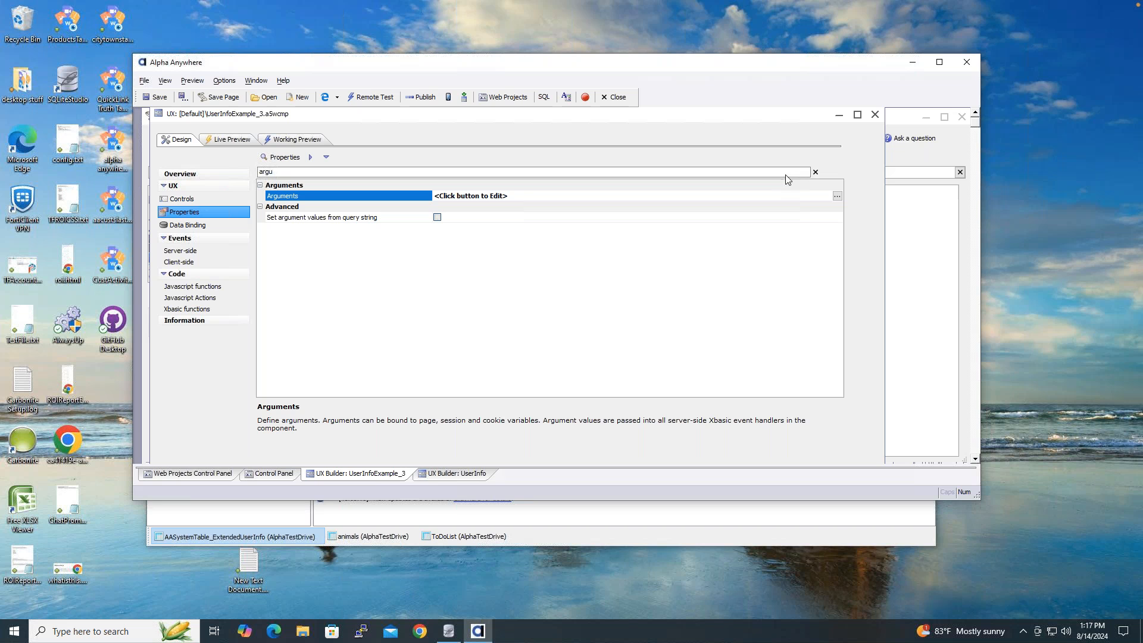
click(815, 173)
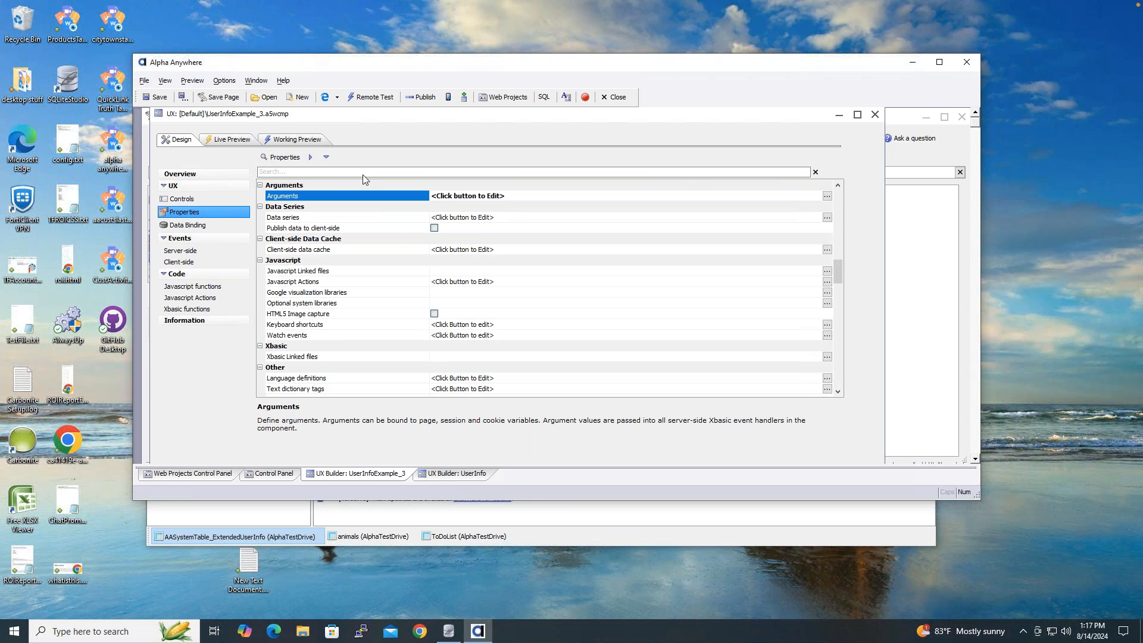
click(166, 199)
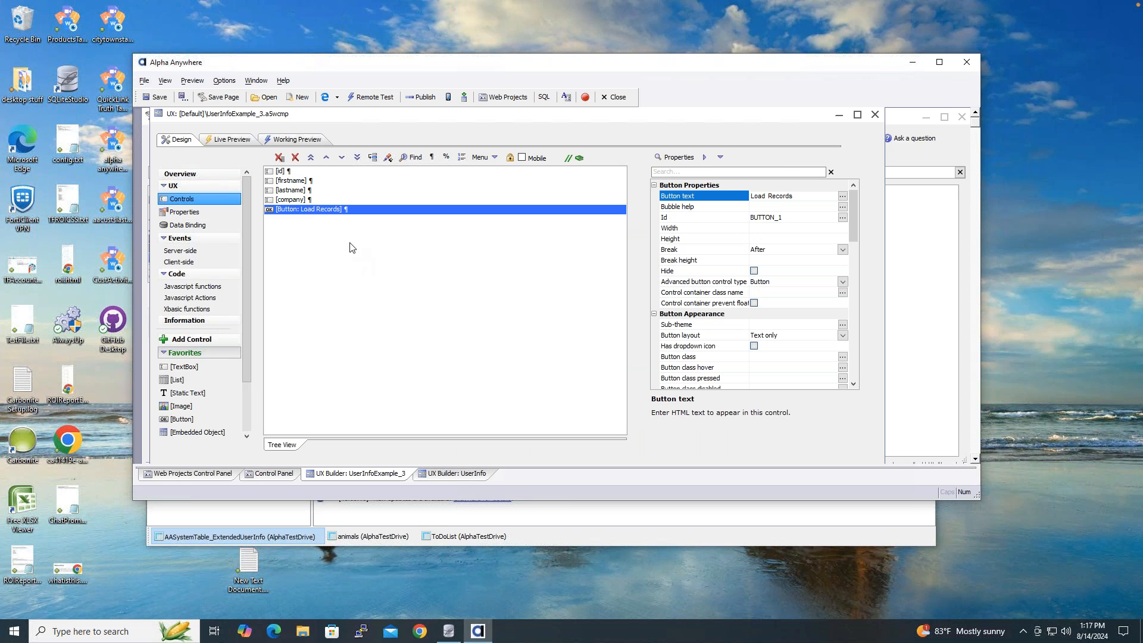
double_click(323, 210)
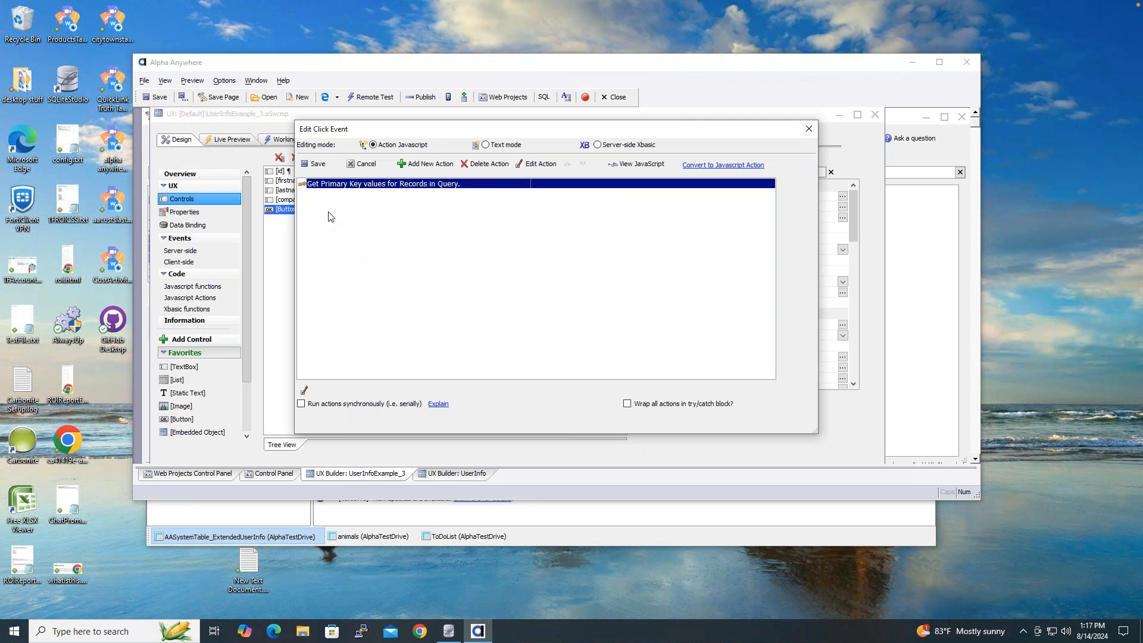
click(529, 166)
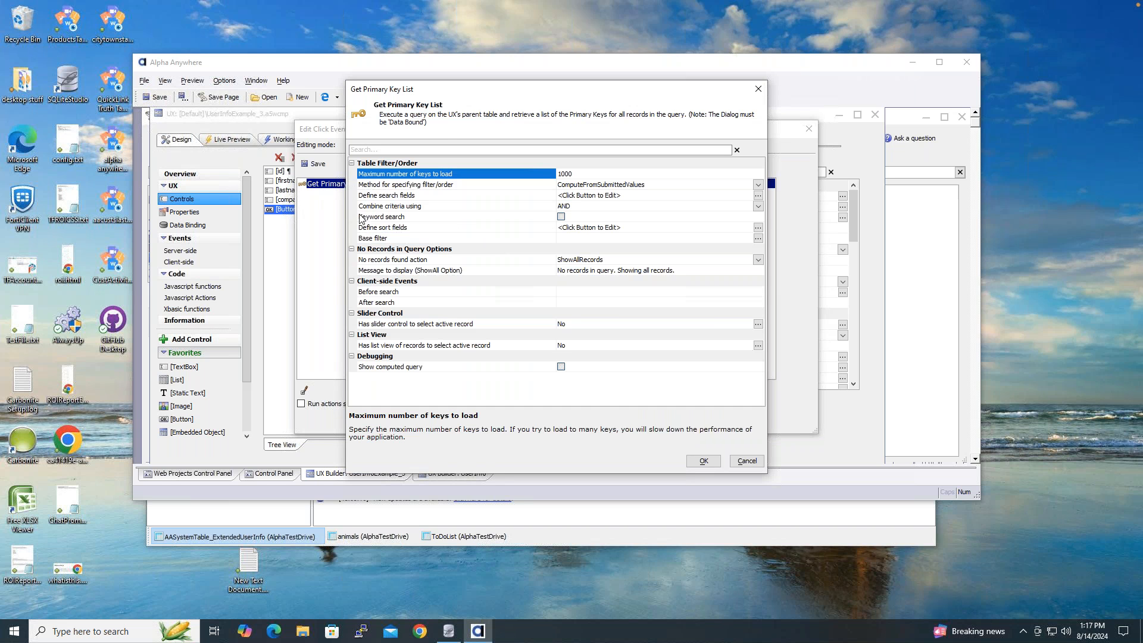
- Build a base filter of UserId equal to a specific user's e-mail address instead of the ID argument
drag(403, 89, 397, 127)
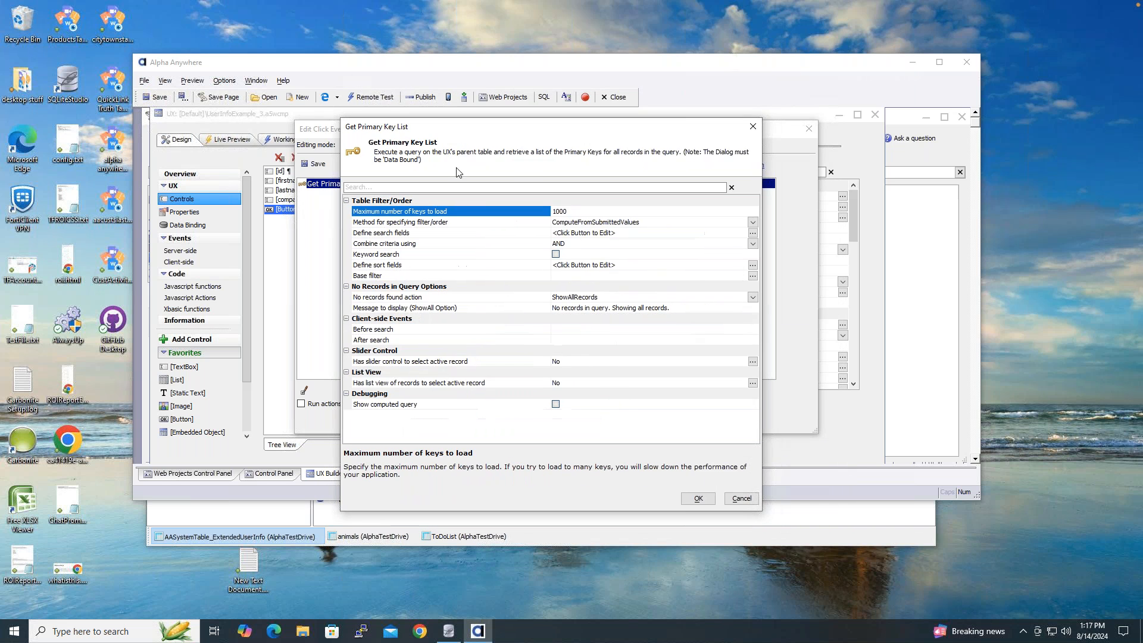
click(453, 276)
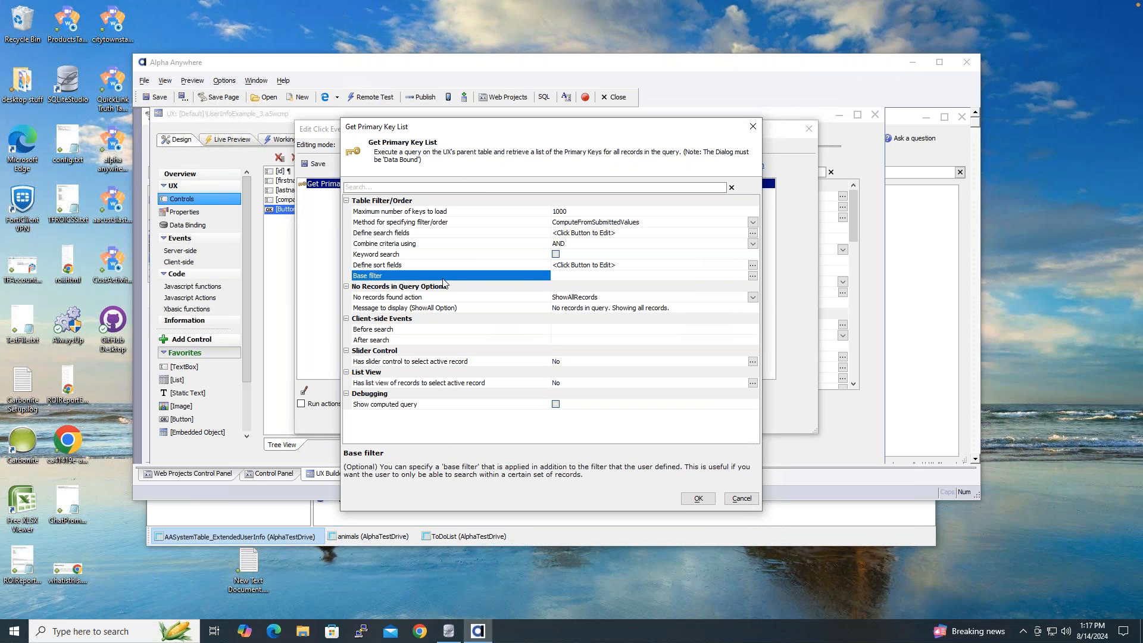
click(754, 276)
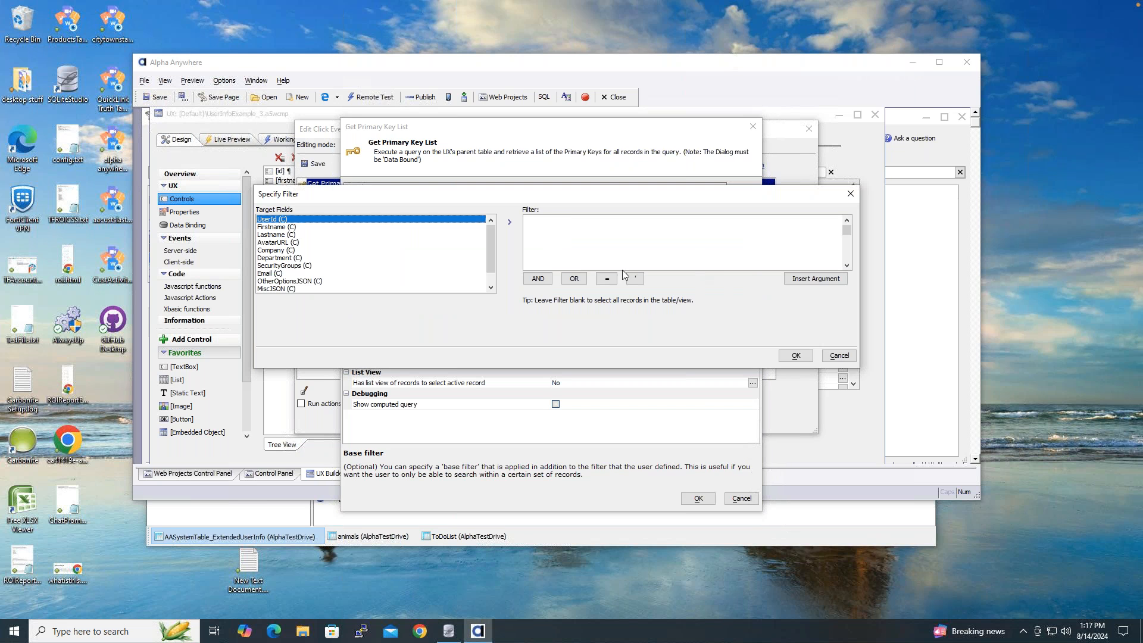
double_click(378, 224)
click(606, 279)
click(821, 281)
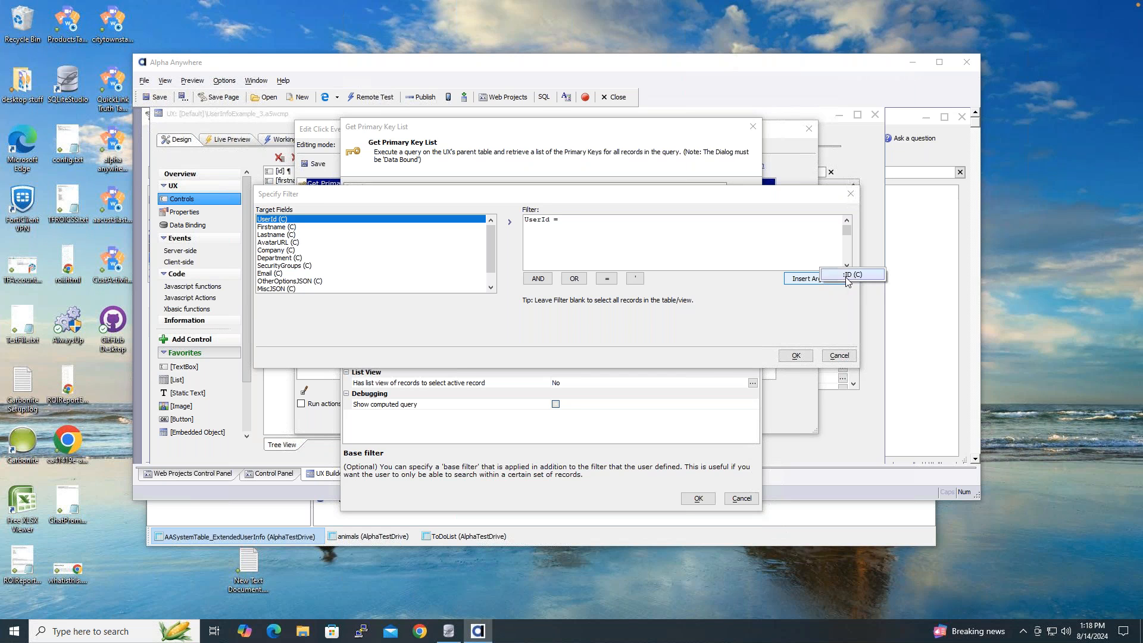
click(848, 276)
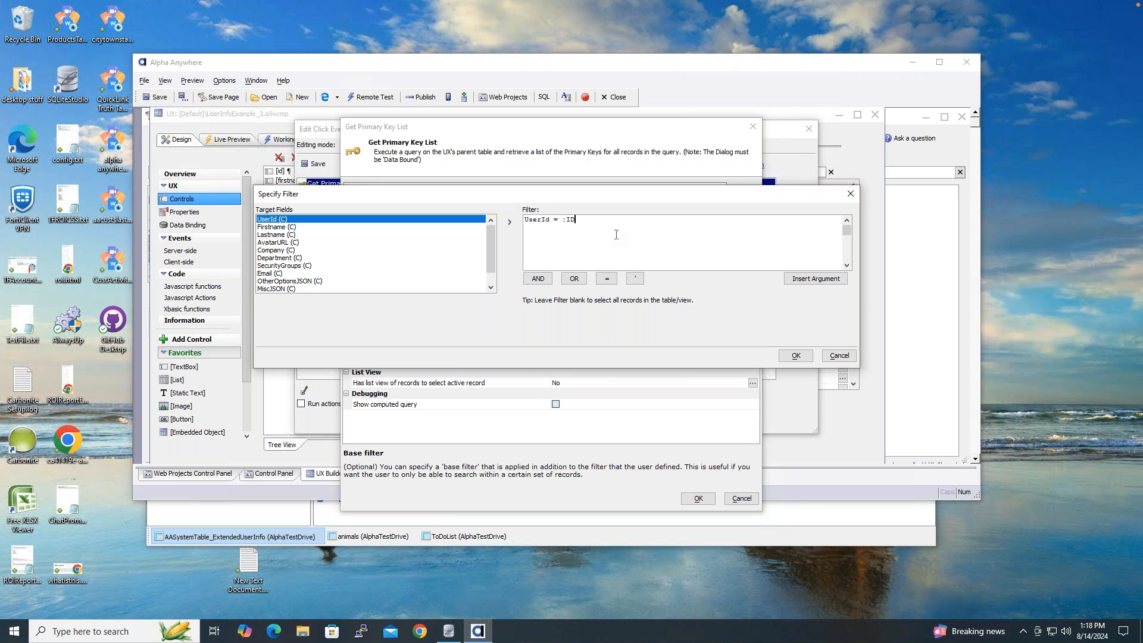
key(BackSpace)
key(BackSpace)
key(BackSpace)
text(")
- Check the user ids in SQLiteStudio, then accept the filter and save the click event
click(448, 632)
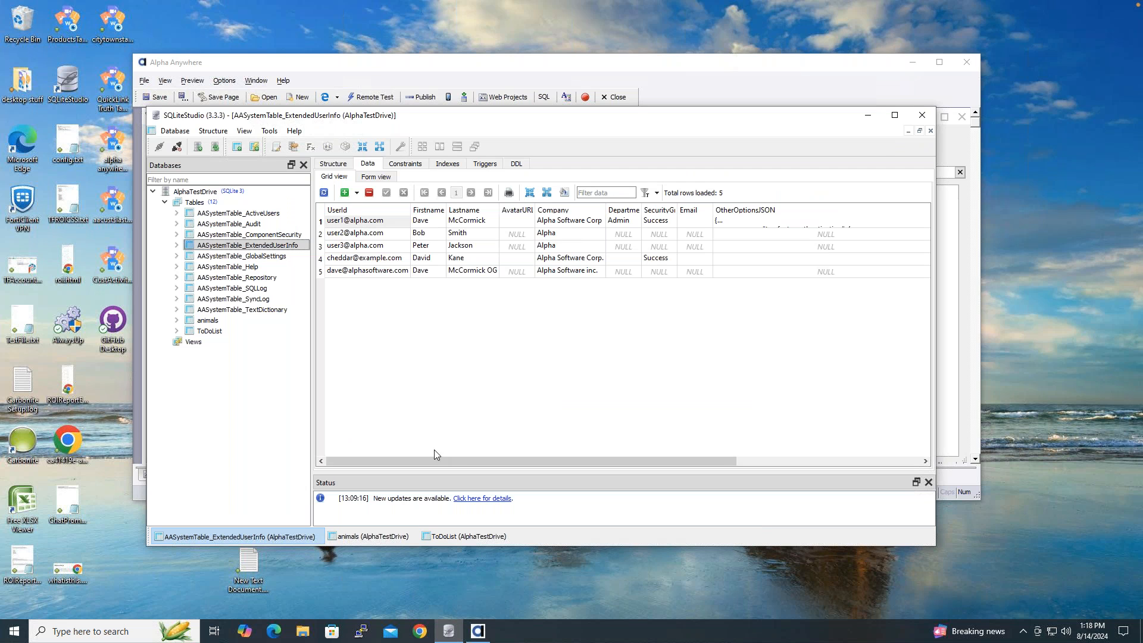
click(371, 68)
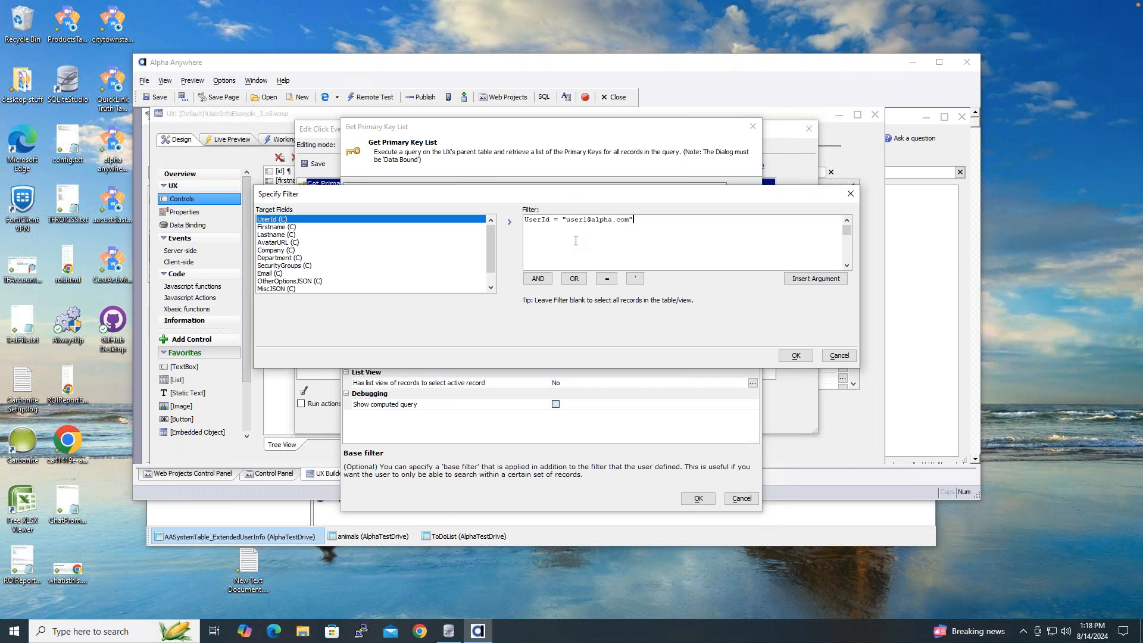
click(795, 356)
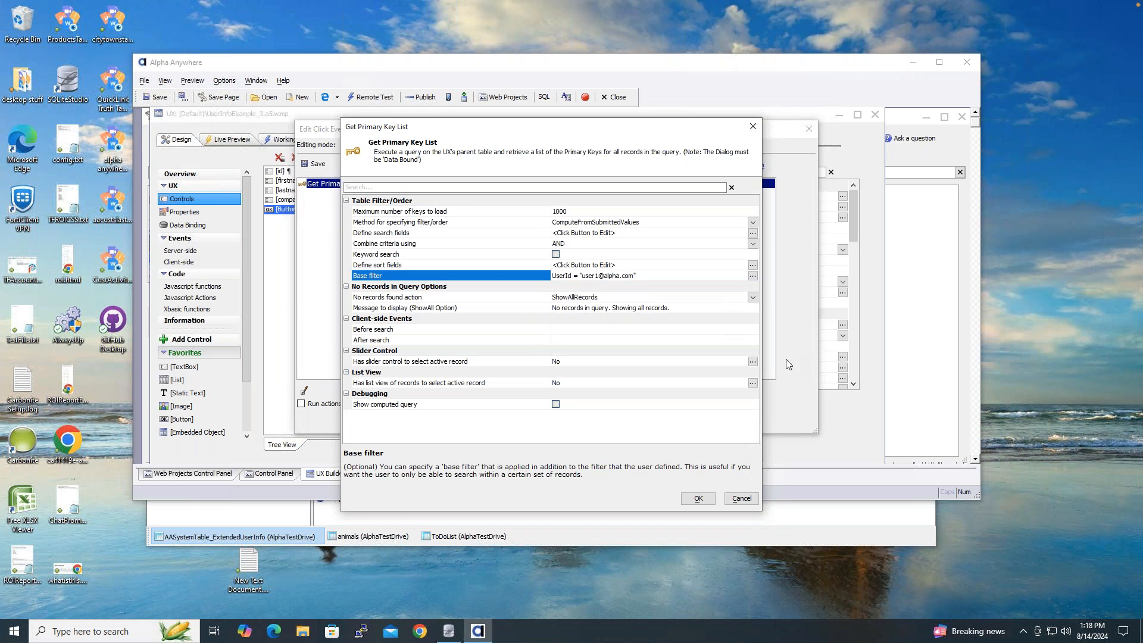
click(697, 499)
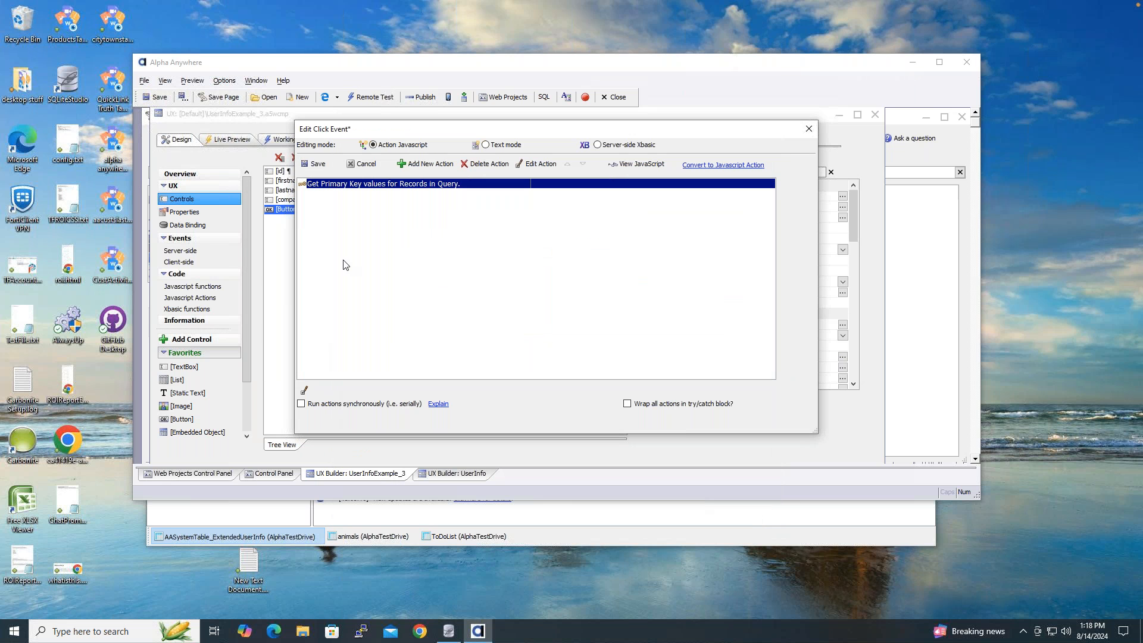
click(323, 169)
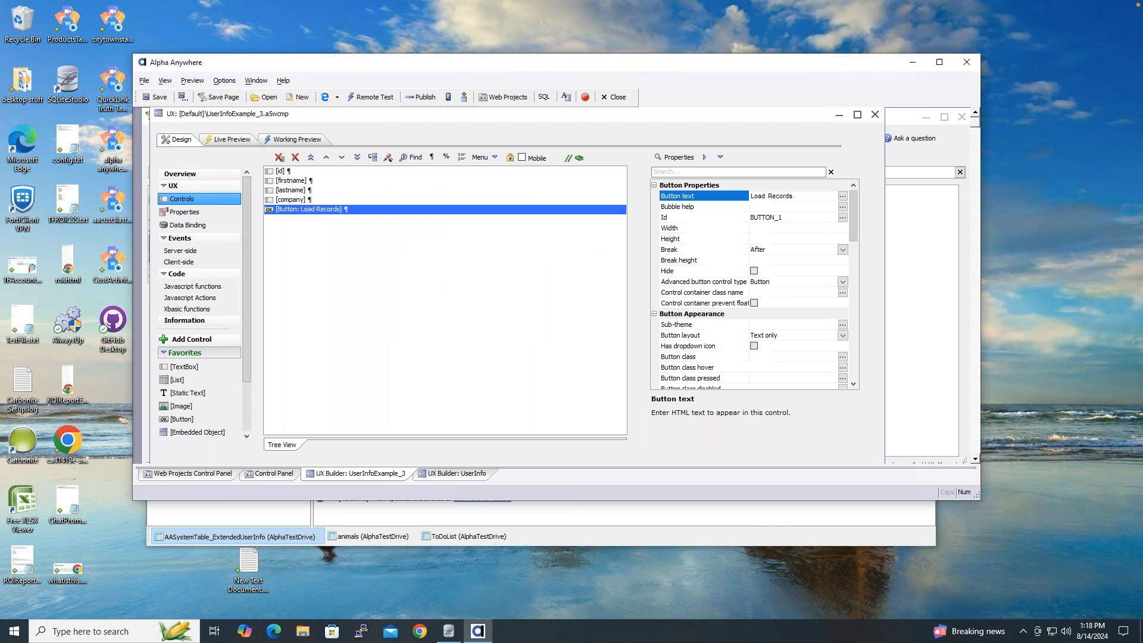
- Preview the form, delete the Load Records button, and show the server-side event code
click(314, 141)
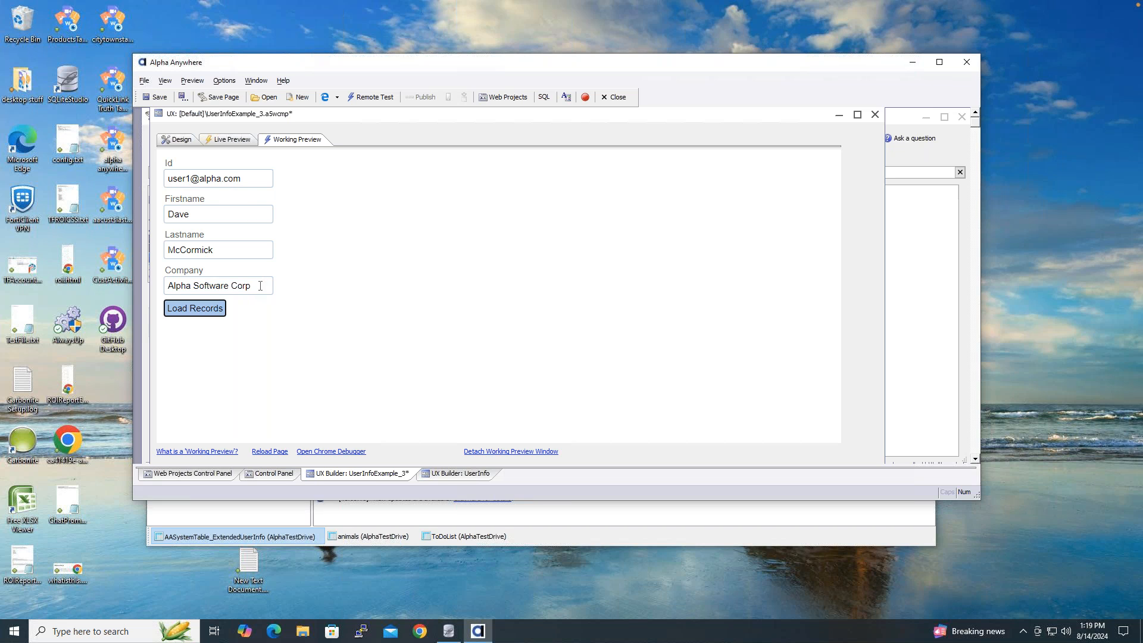
click(180, 140)
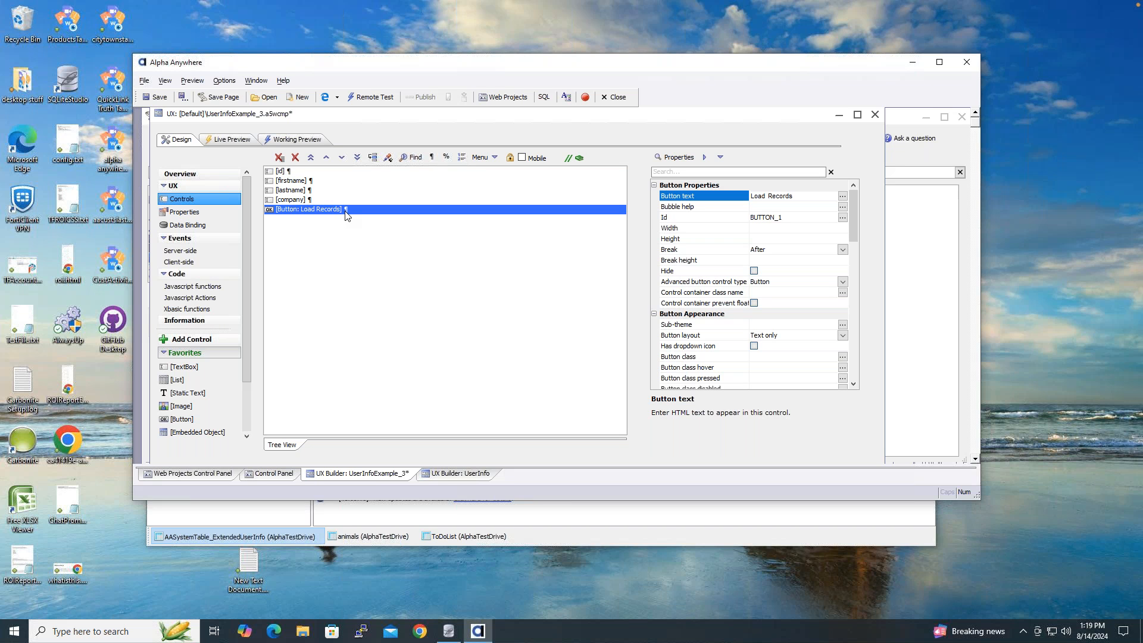
click(295, 159)
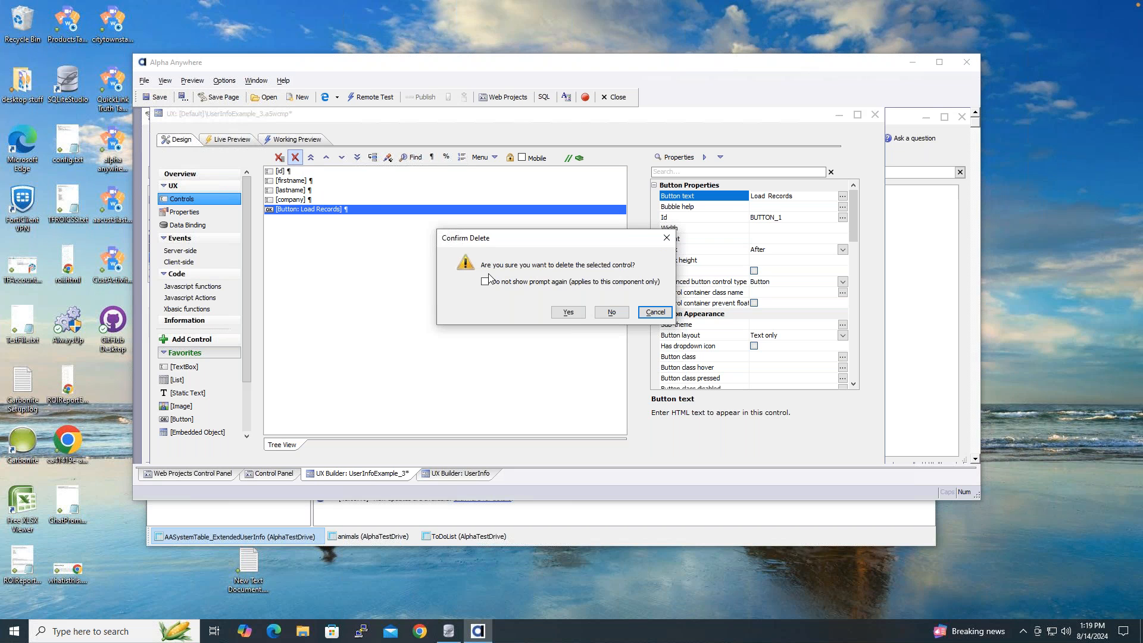
click(569, 313)
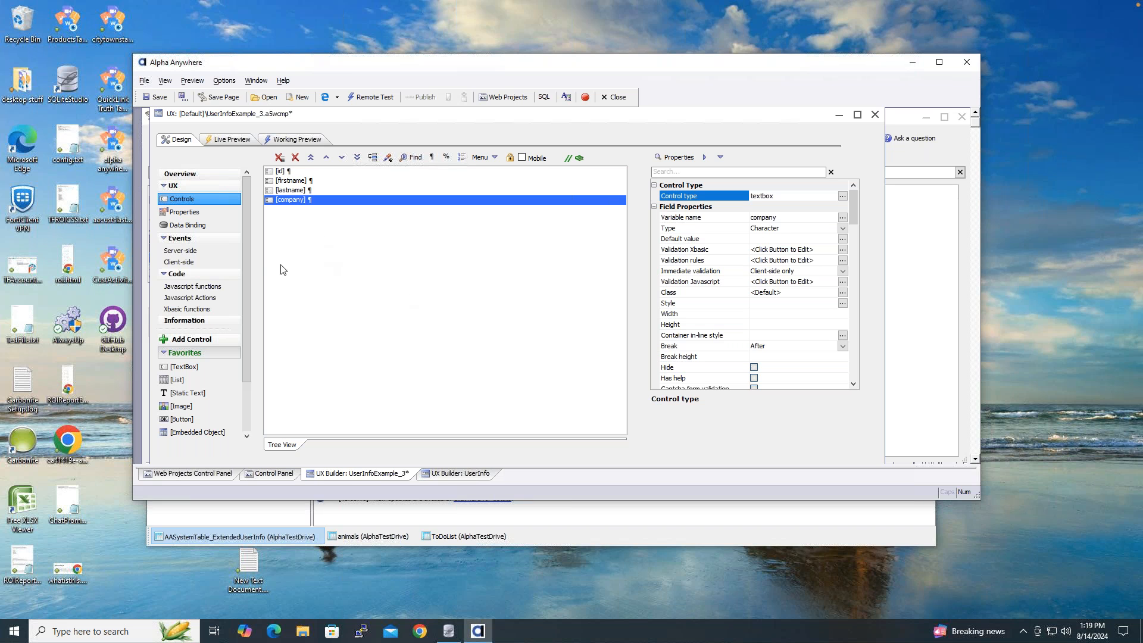
click(223, 260)
click(213, 250)
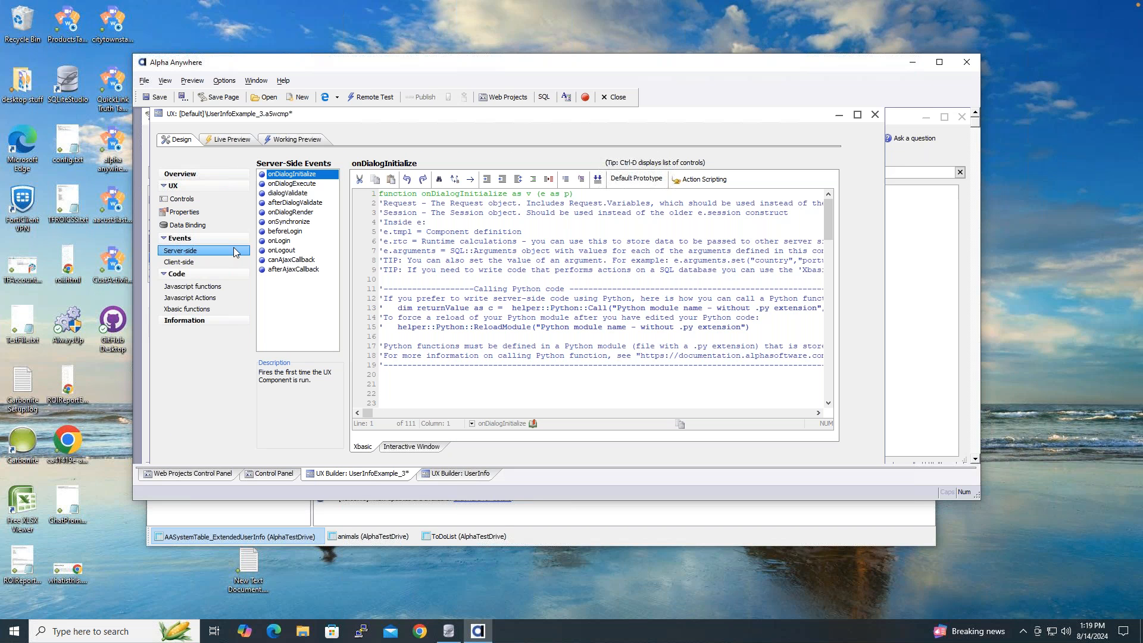
- Review the onInitializeComplete client-side event, then return to the server-side events
click(216, 260)
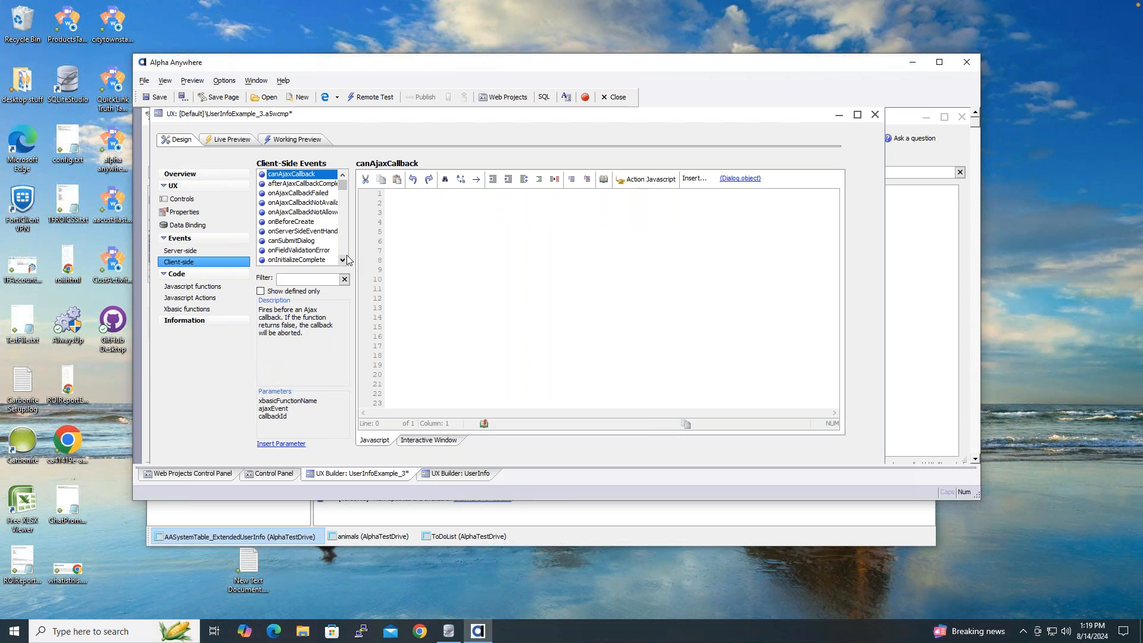
click(310, 261)
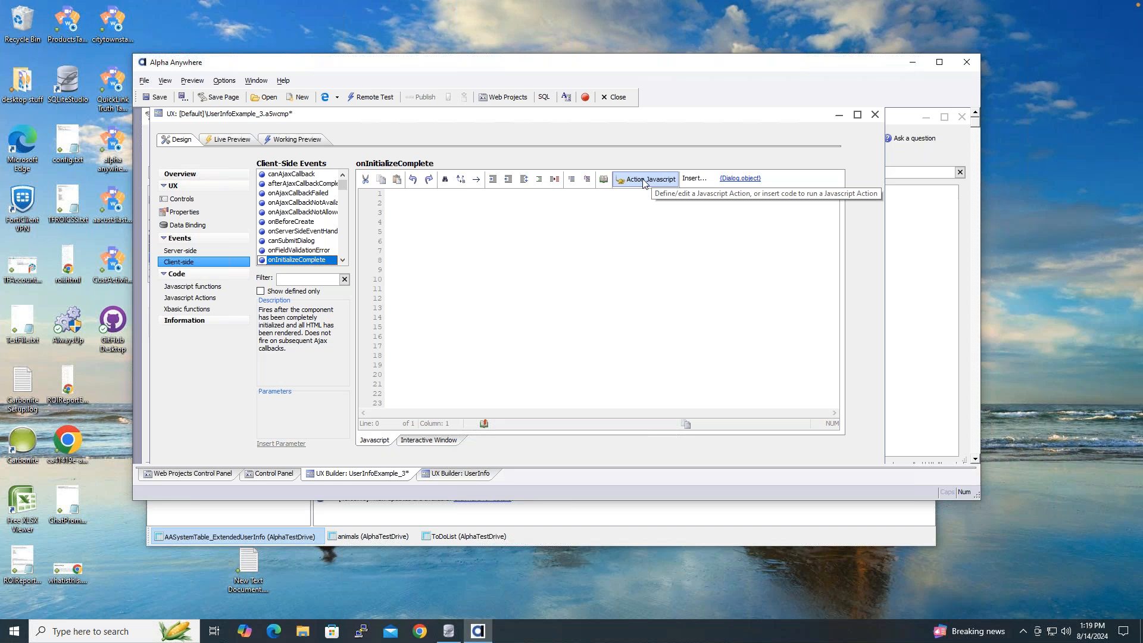
click(208, 250)
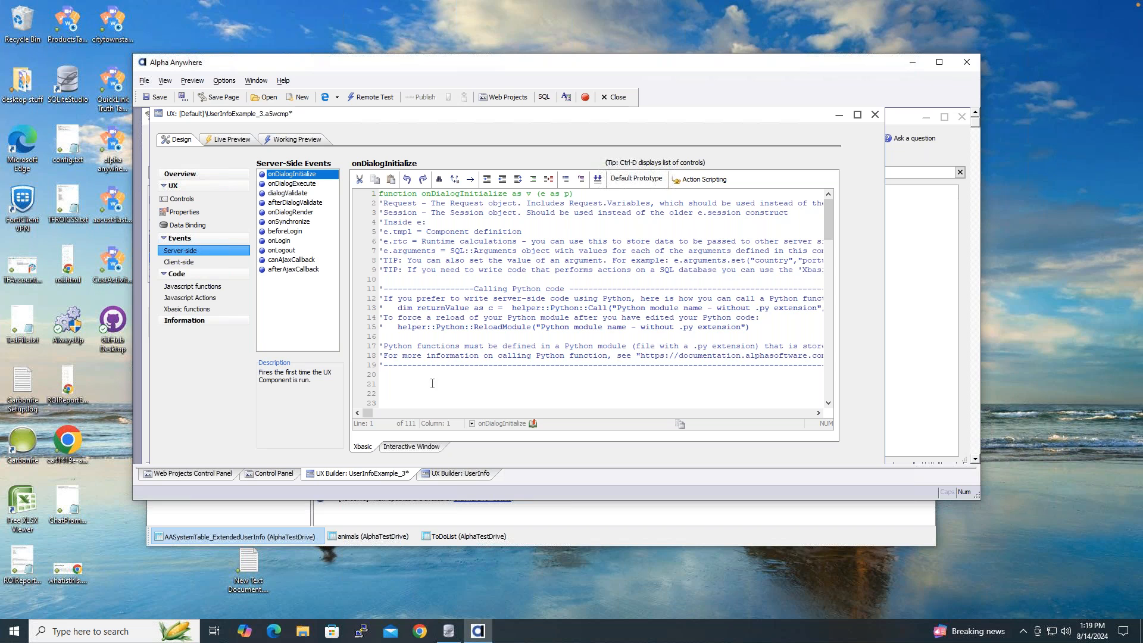
- Choose Save Submitted Data to Table(s) from the server-side action list for onDialogInitialize
click(708, 181)
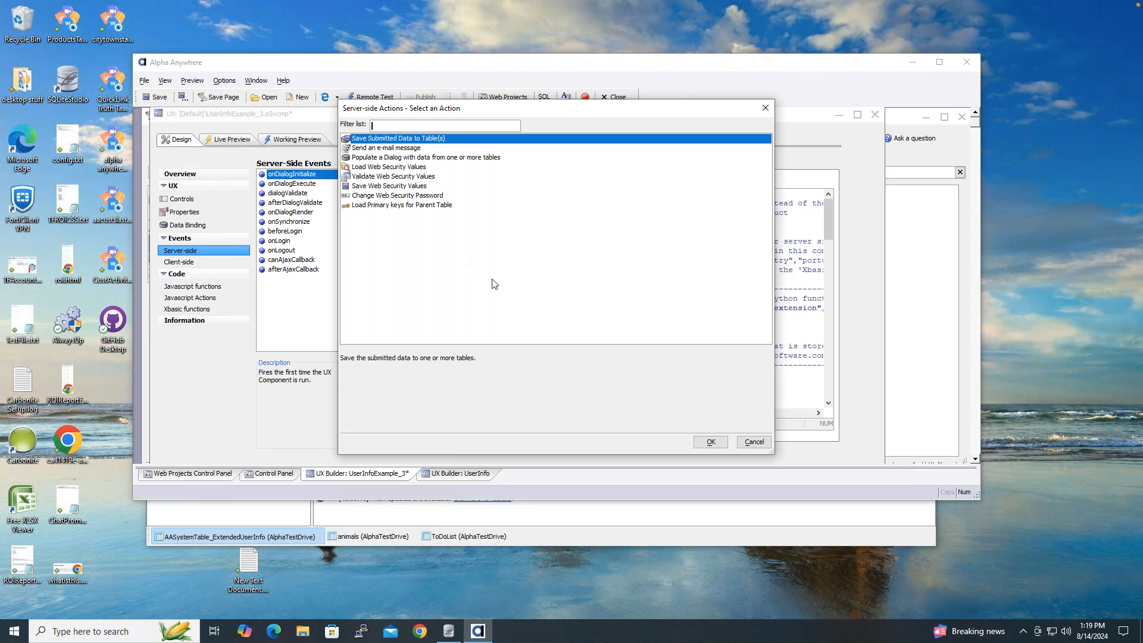
click(753, 442)
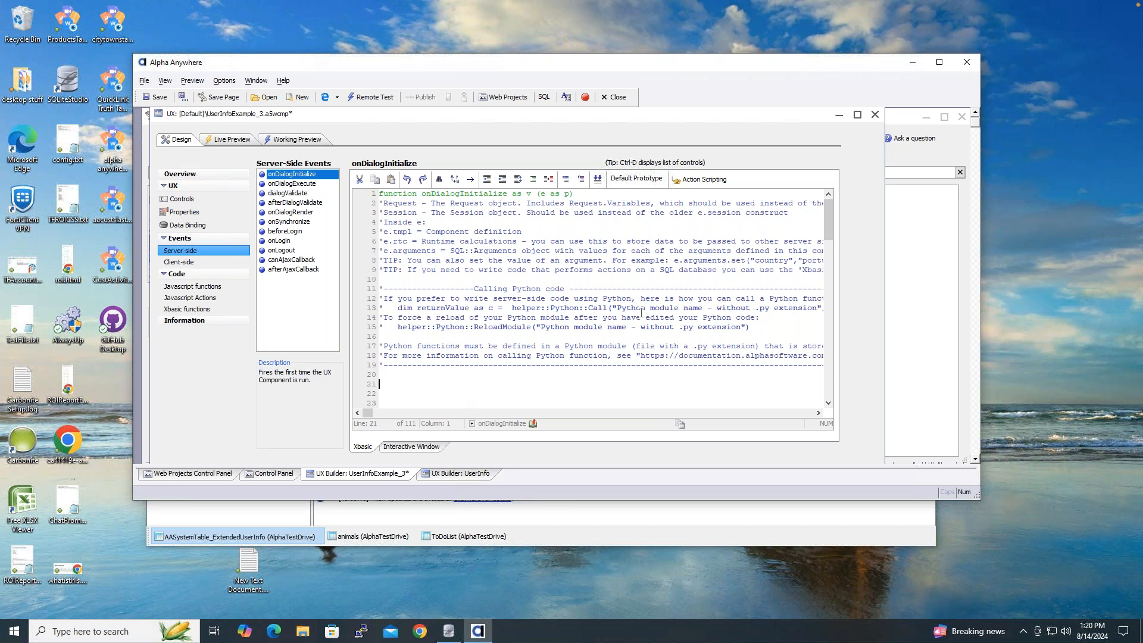
click(698, 180)
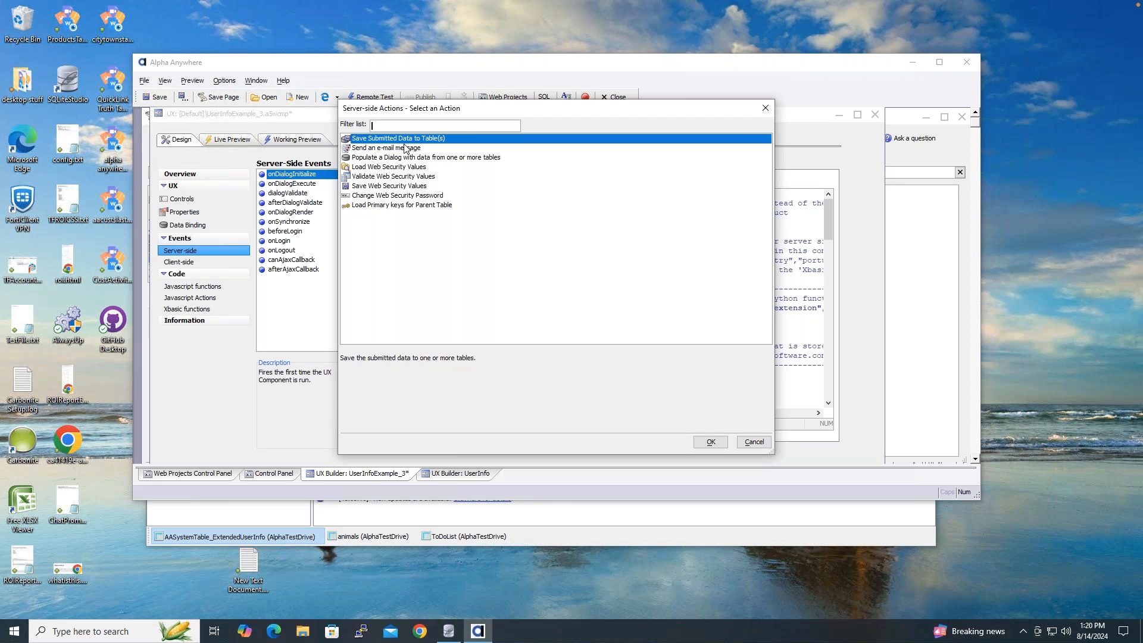
click(715, 444)
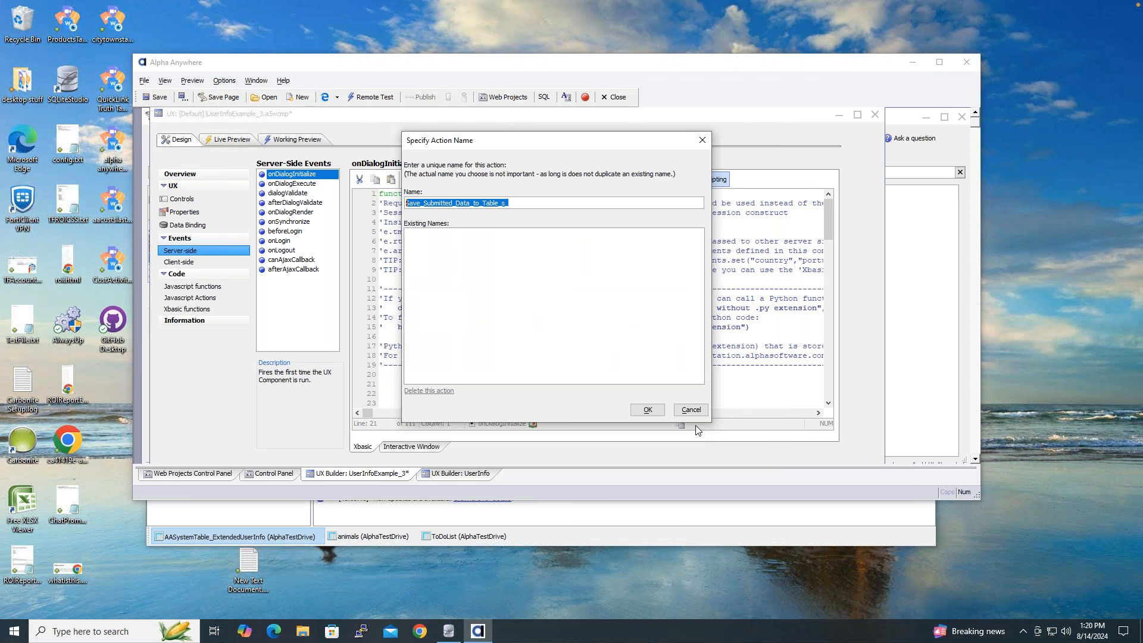
- Keep the default action name and set After submit action to 'Edit record just submitted'
click(653, 410)
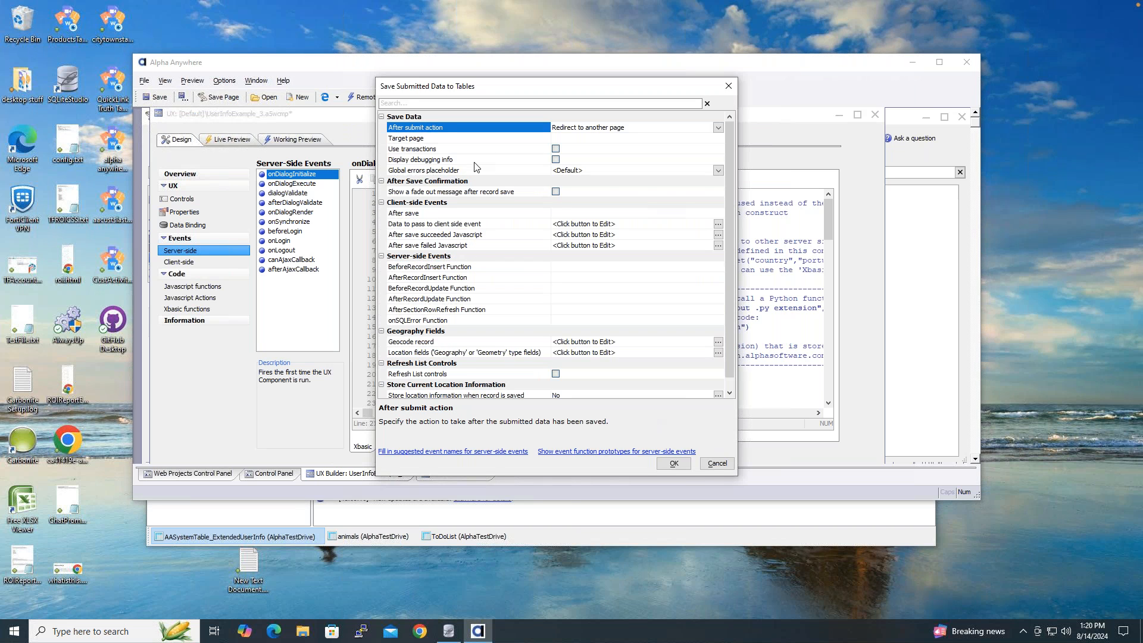
drag(729, 181, 734, 147)
click(718, 128)
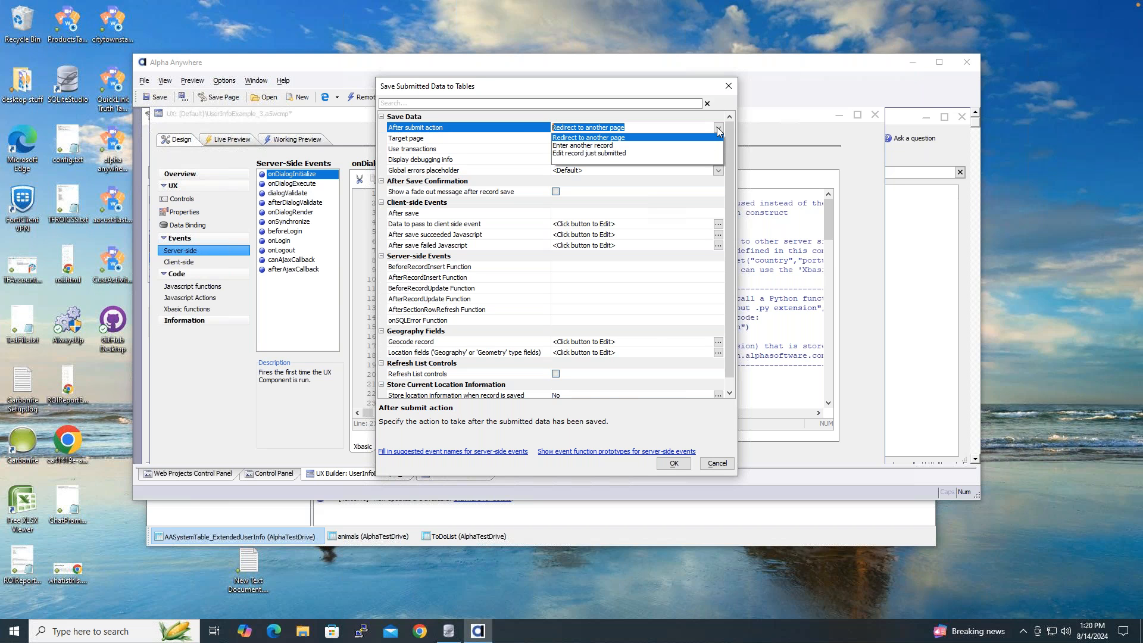
click(655, 153)
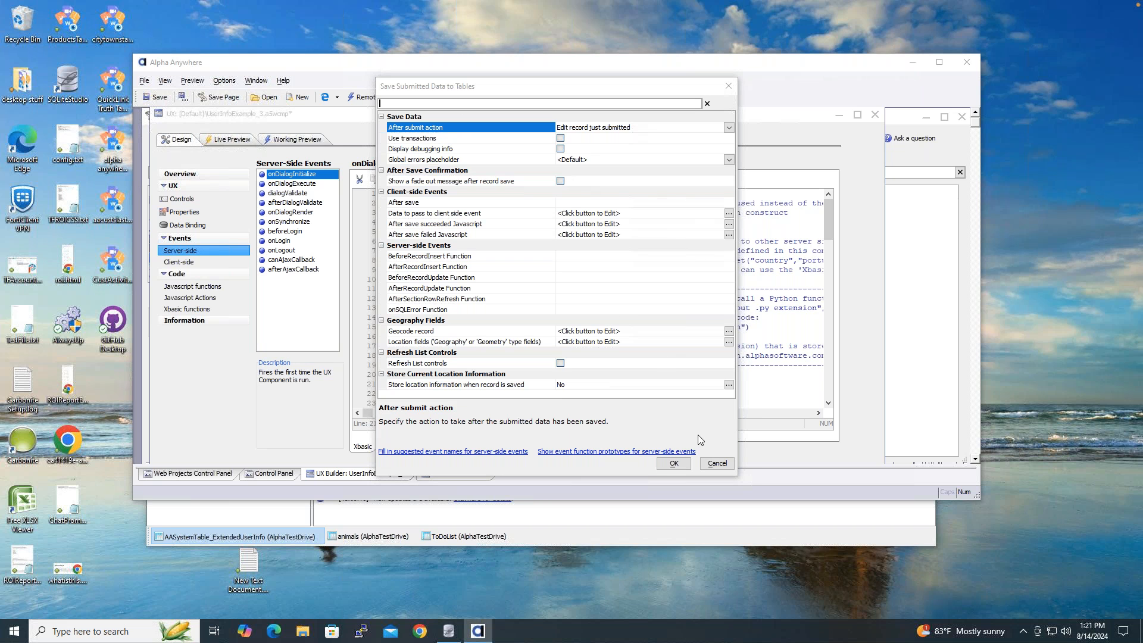
click(675, 463)
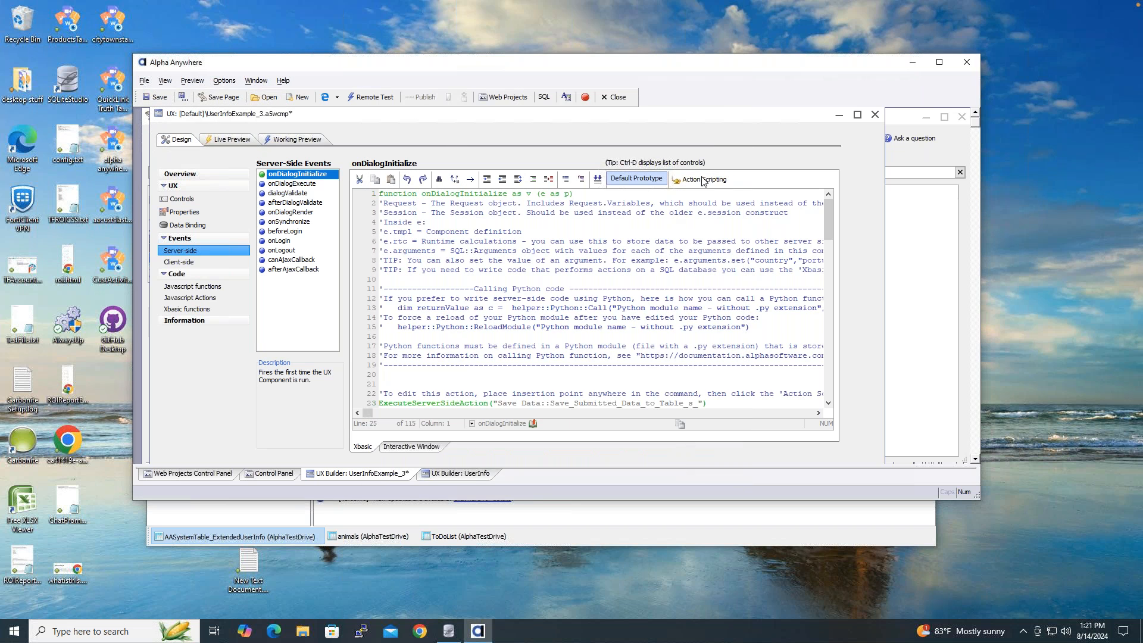
- Delete the generated ExecuteServerSideAction line from the onDialogInitialize code
click(528, 403)
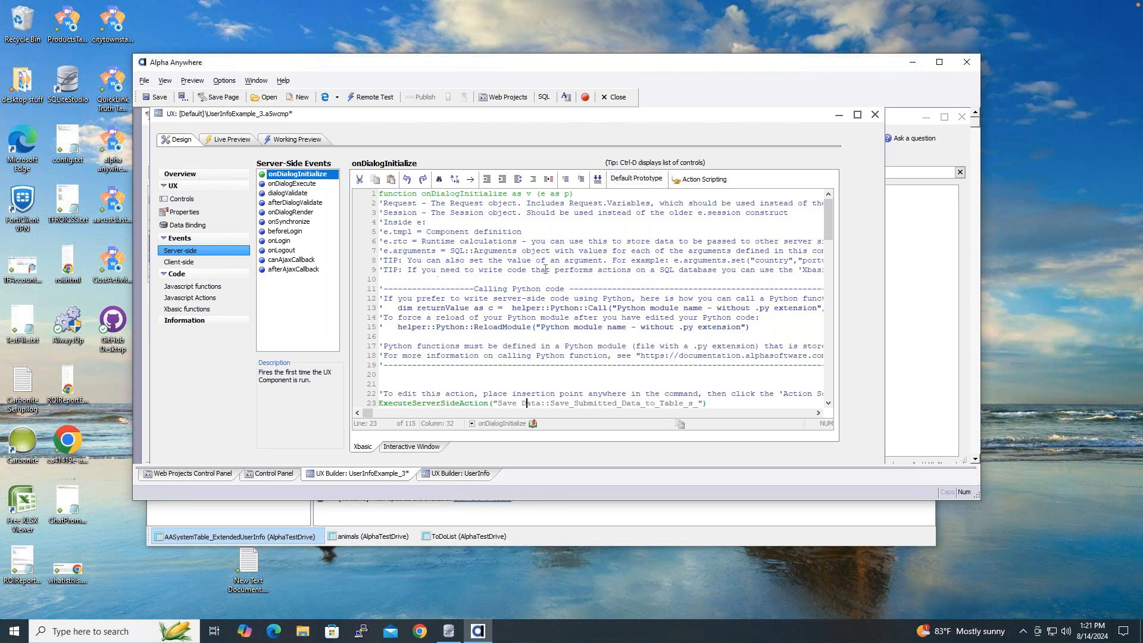
drag(728, 402, 379, 231)
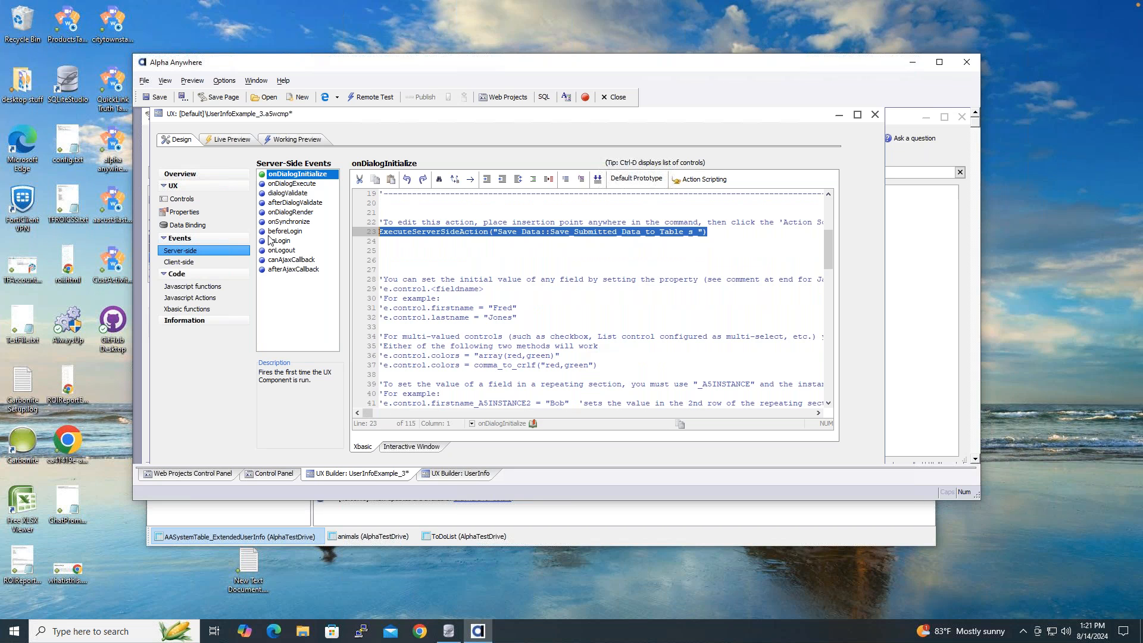
key(Delete)
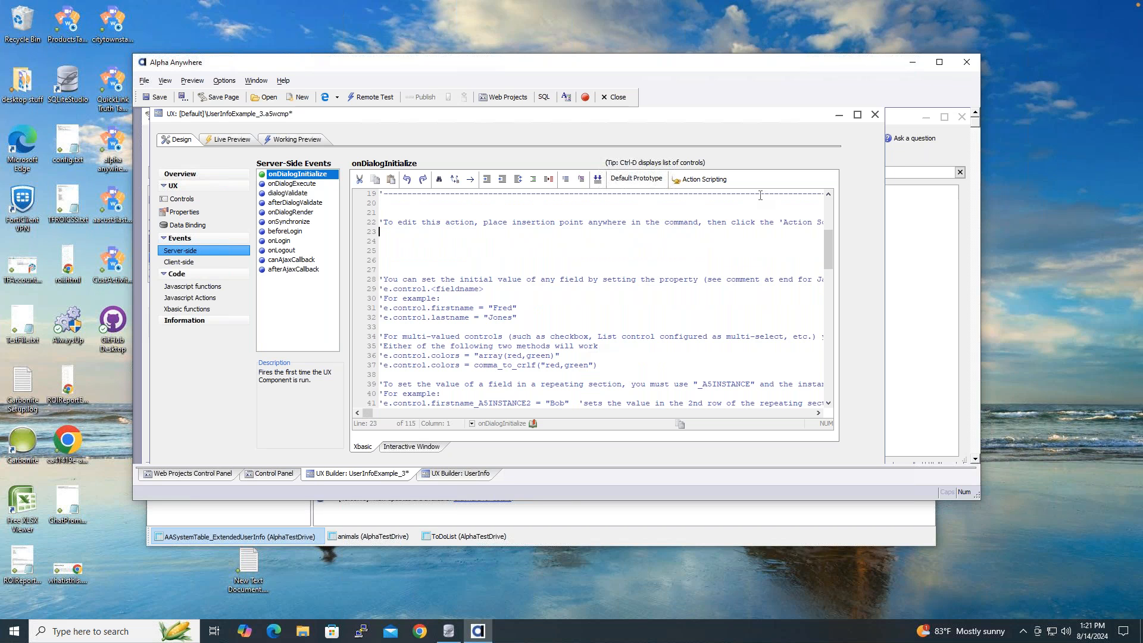
- Open the server-side action list and dismiss it without adding an action
click(701, 181)
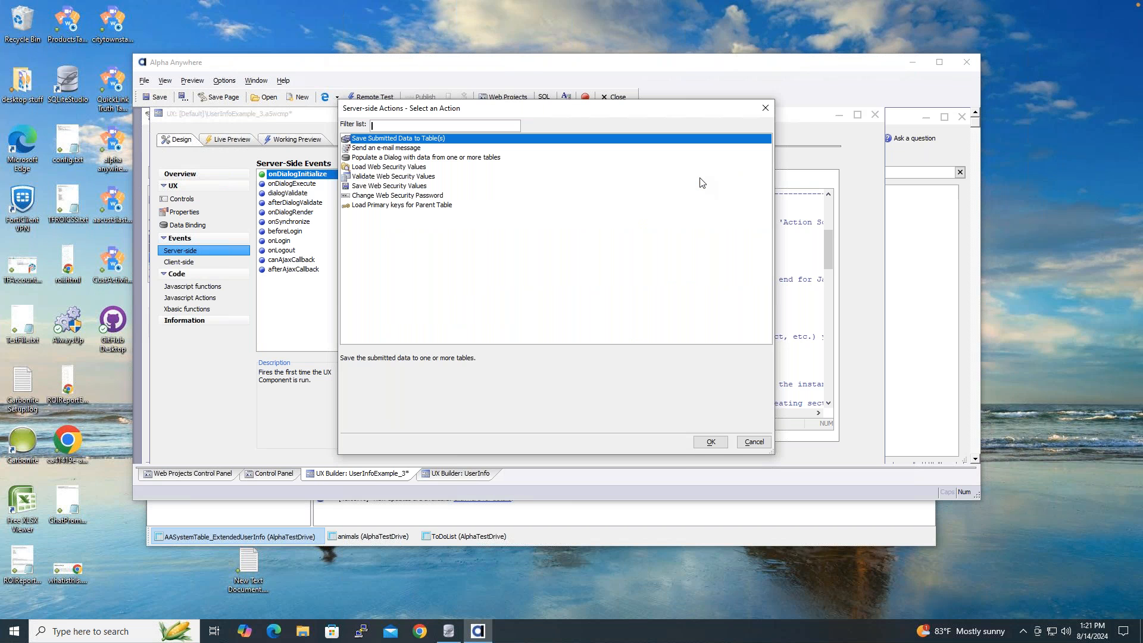
click(754, 442)
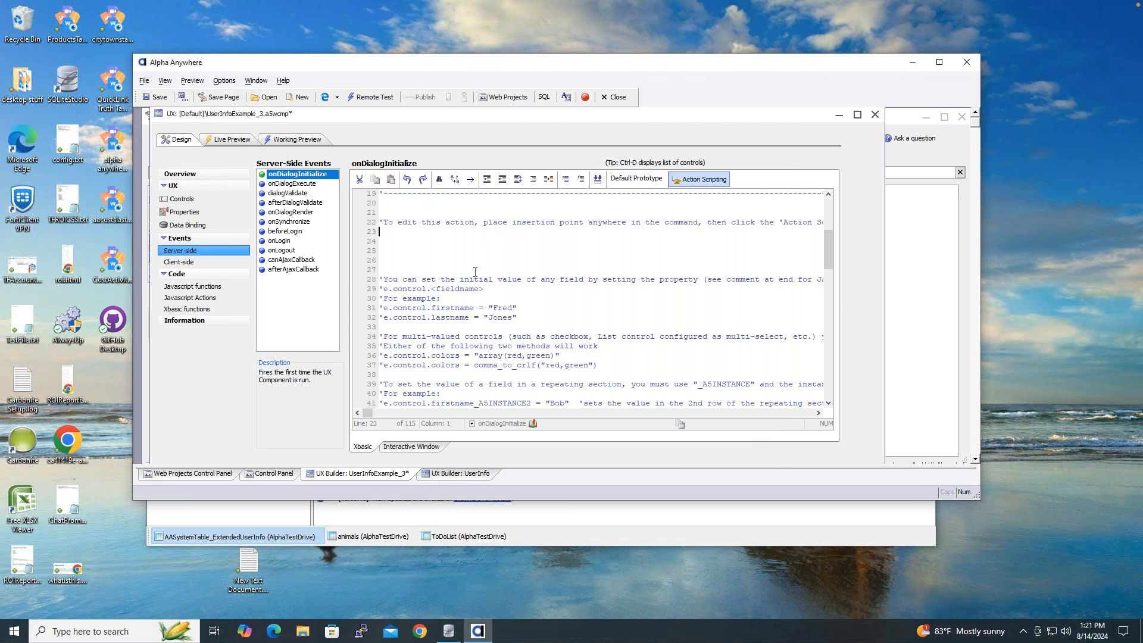
drag(828, 259, 844, 453)
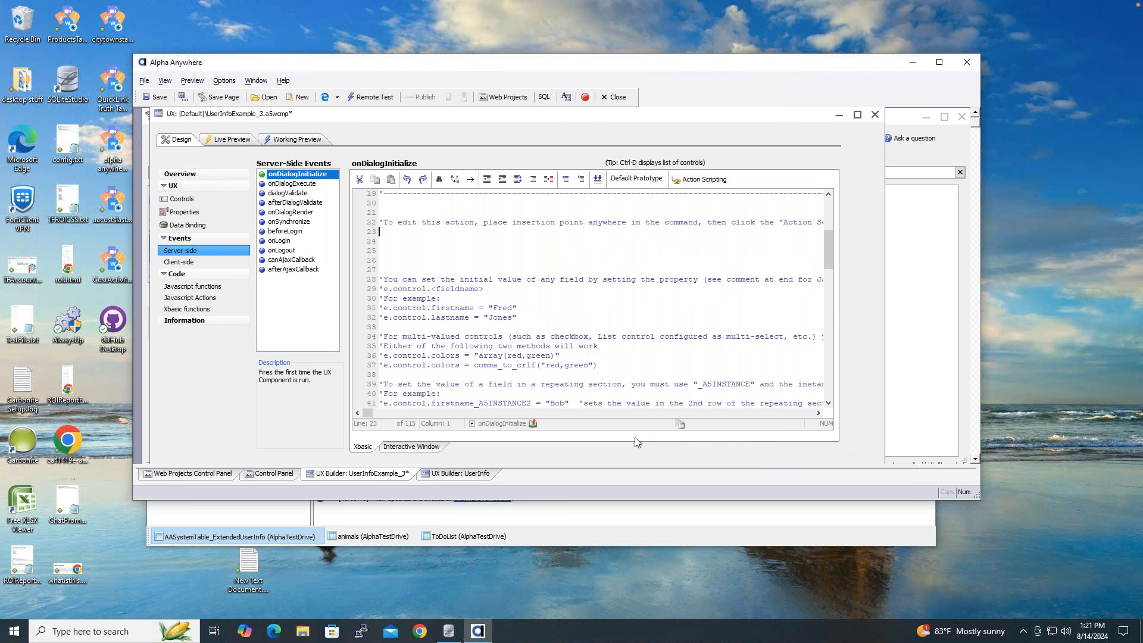
- Insert a Load Primary keys for Parent Table action before end function, keeping its default name
drag(827, 257, 843, 387)
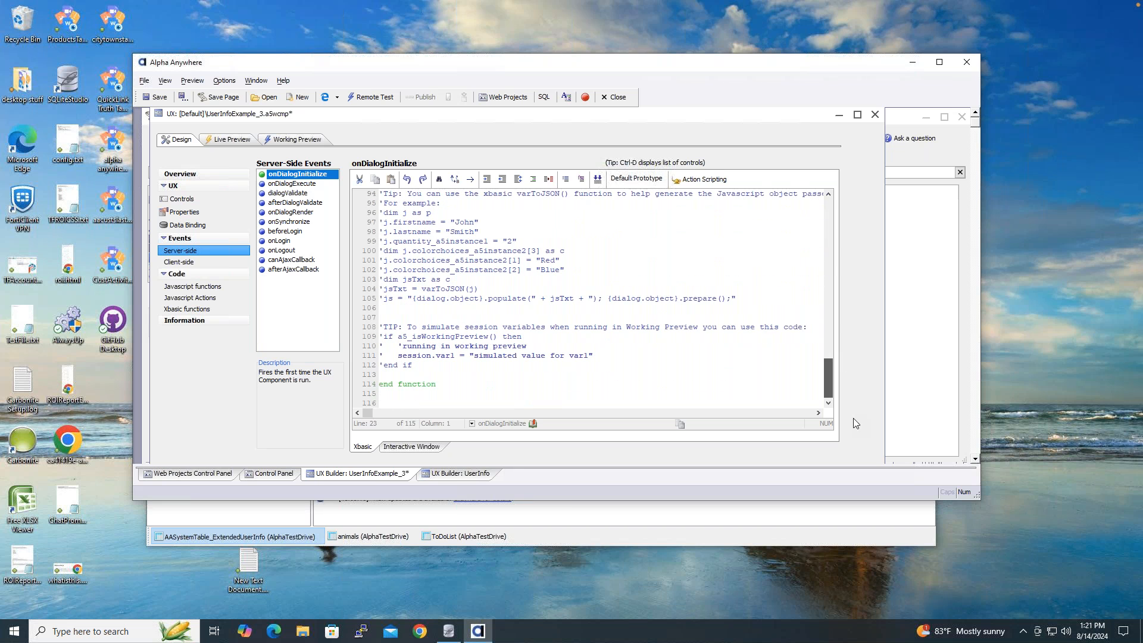
click(516, 371)
key(Return)
key(Return)
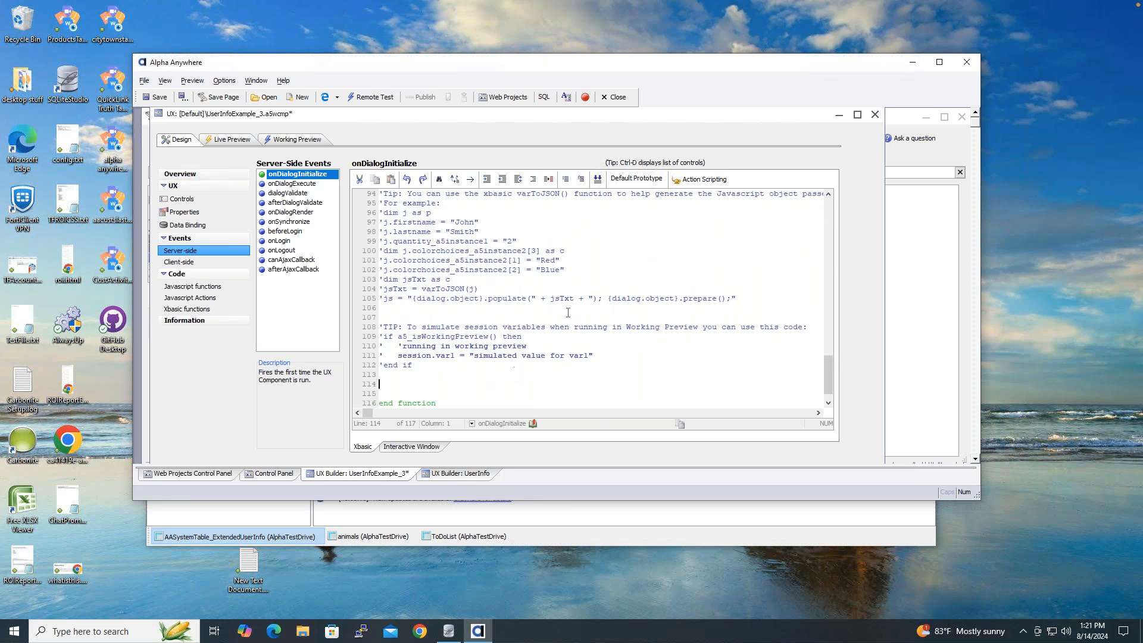
click(704, 180)
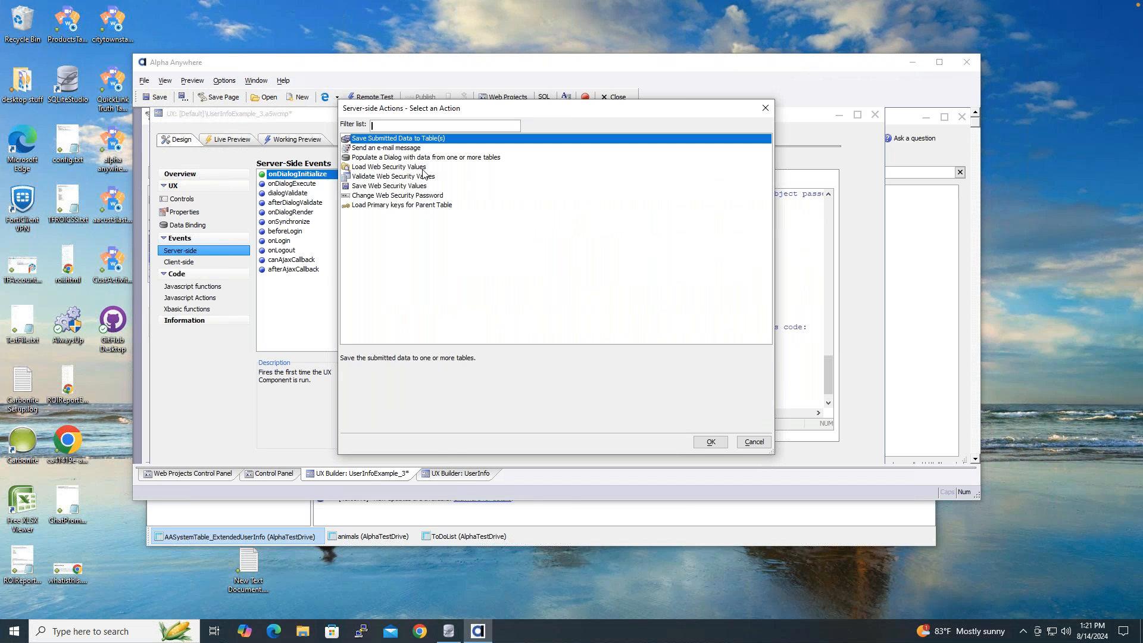
click(416, 211)
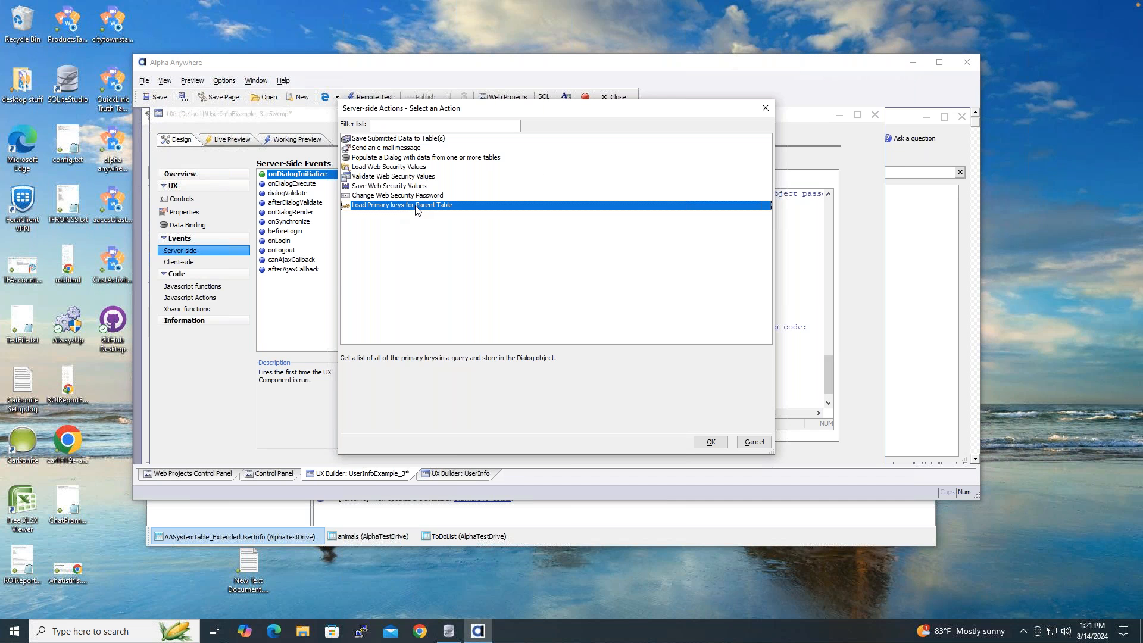
click(710, 445)
click(636, 414)
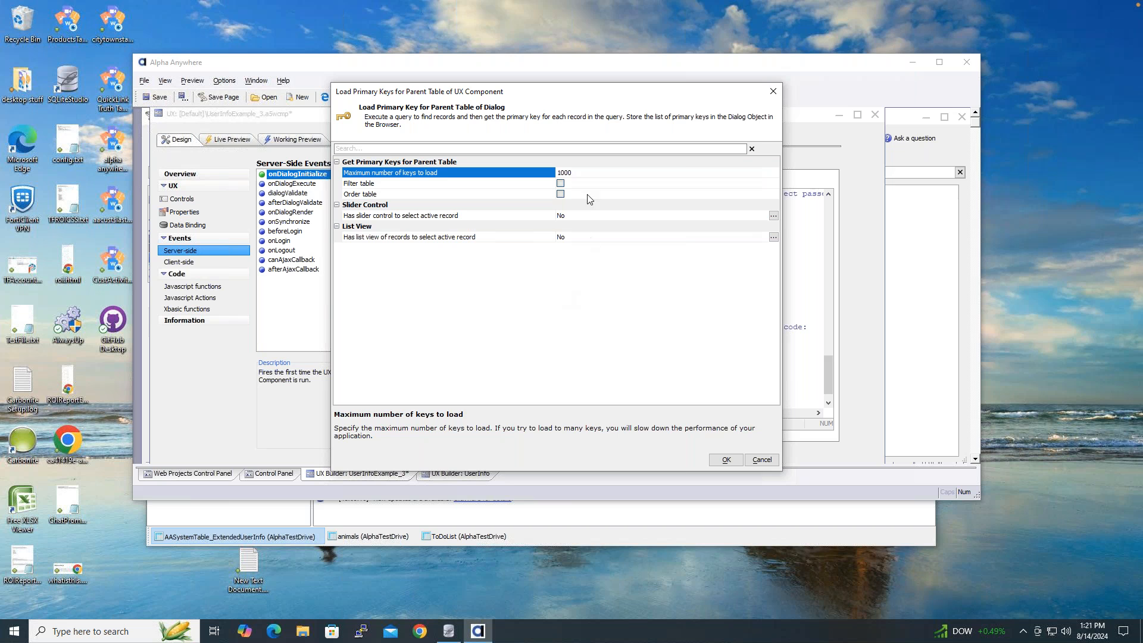
- Filter the parent table on UserId equal to the test user's e-mail, save, and run Working Preview
click(560, 184)
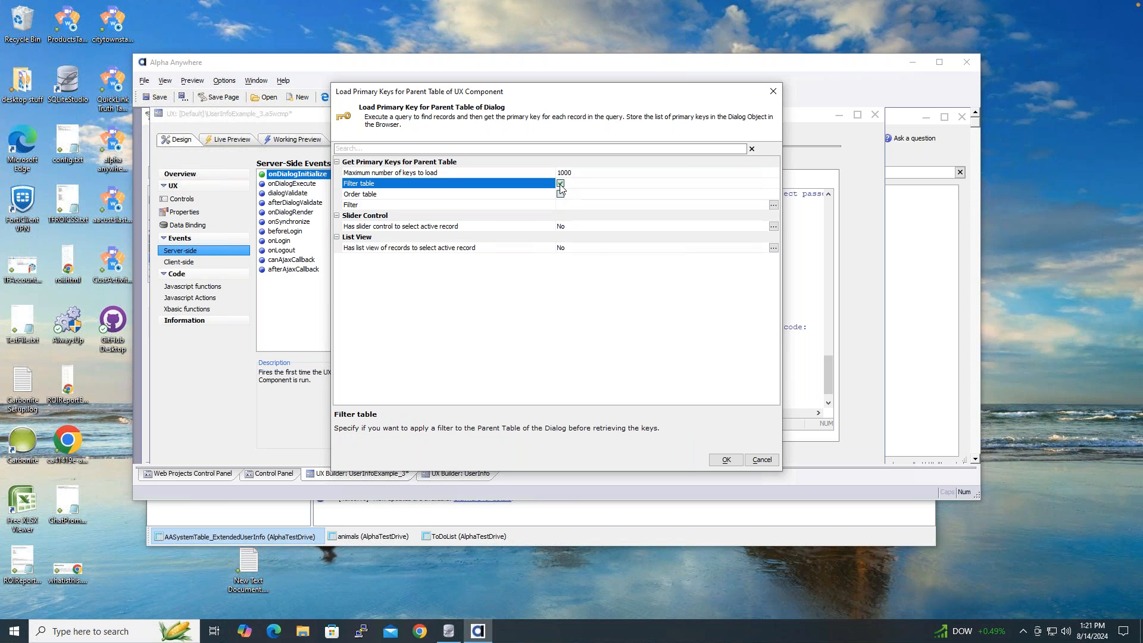
click(773, 205)
double_click(425, 219)
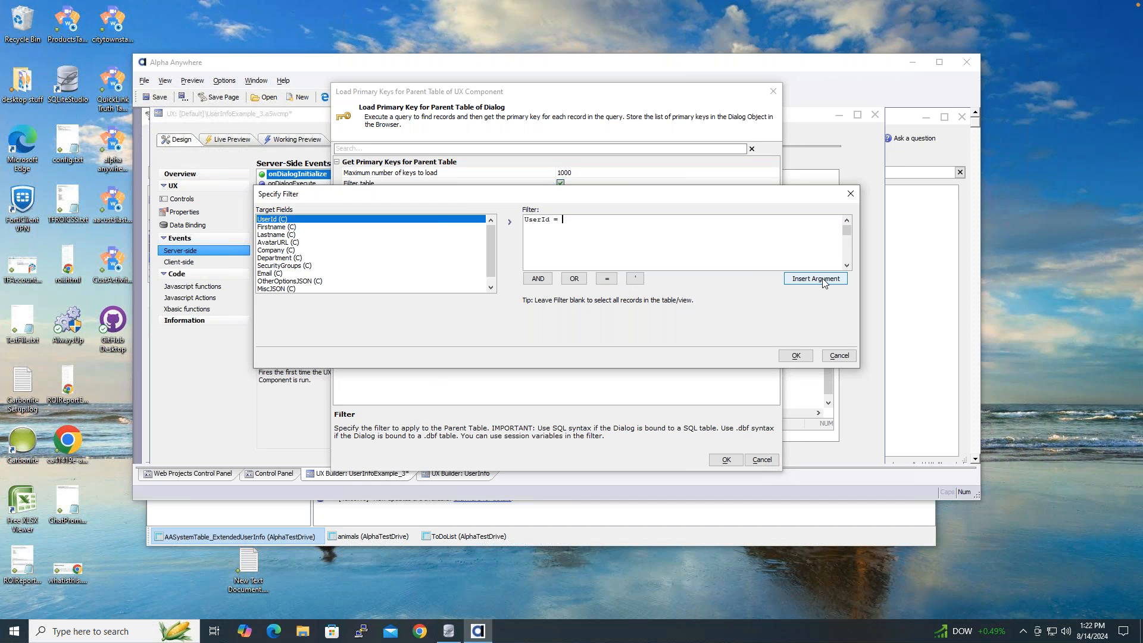
text(")
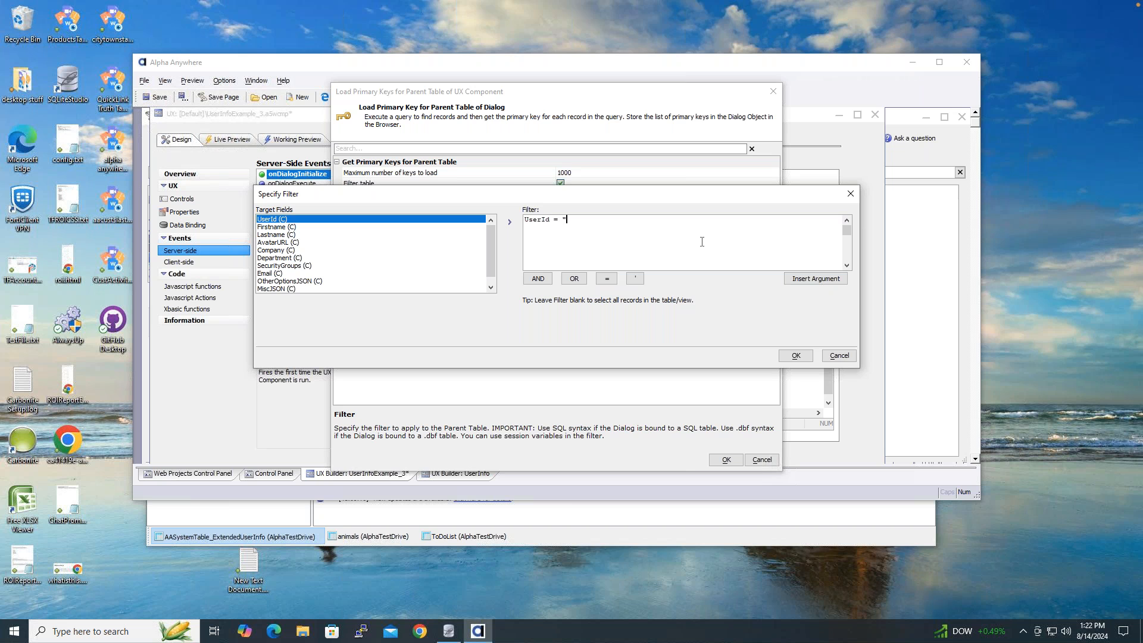
click(798, 356)
click(724, 459)
click(165, 100)
click(316, 141)
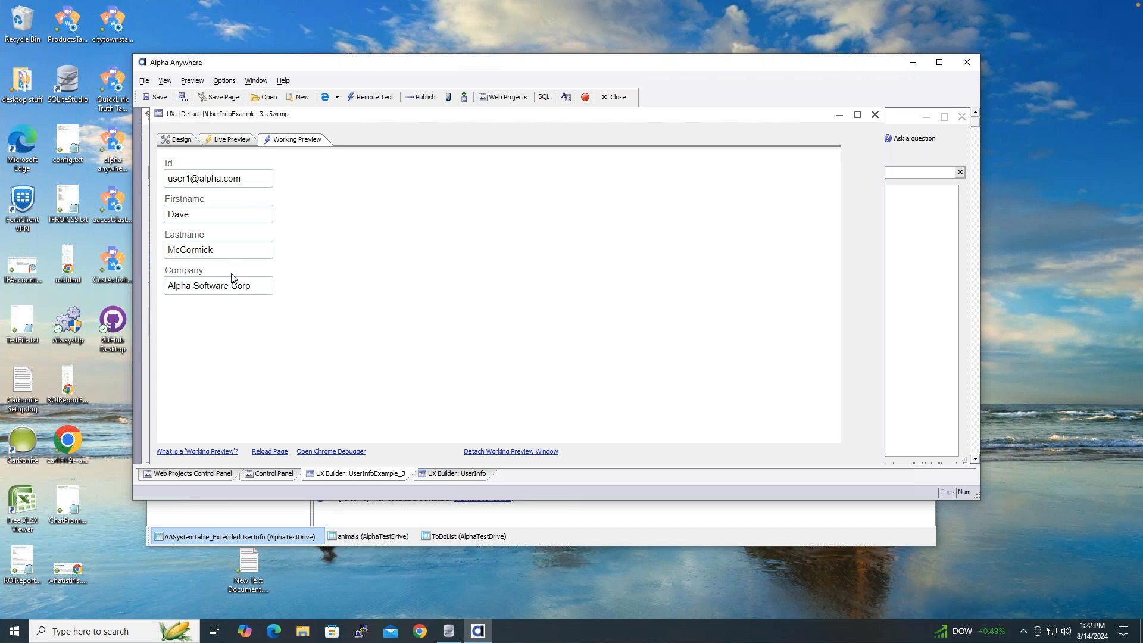
- In the reloaded preview, replace the Company ending 'Corp' with 'Inc.'
click(266, 285)
click(182, 140)
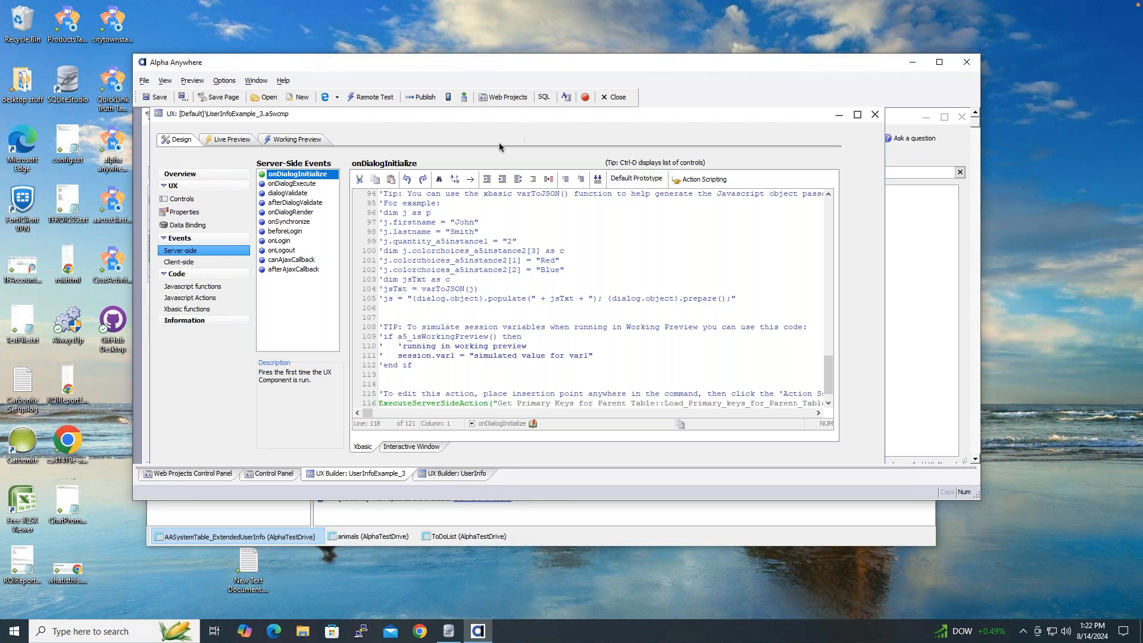
click(319, 143)
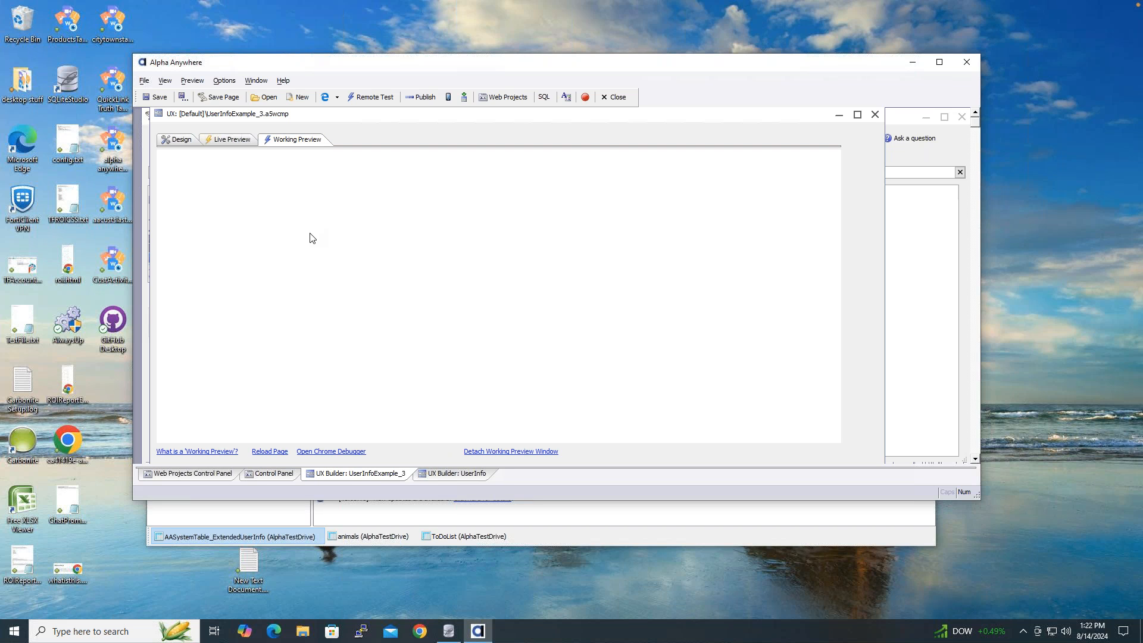
click(243, 247)
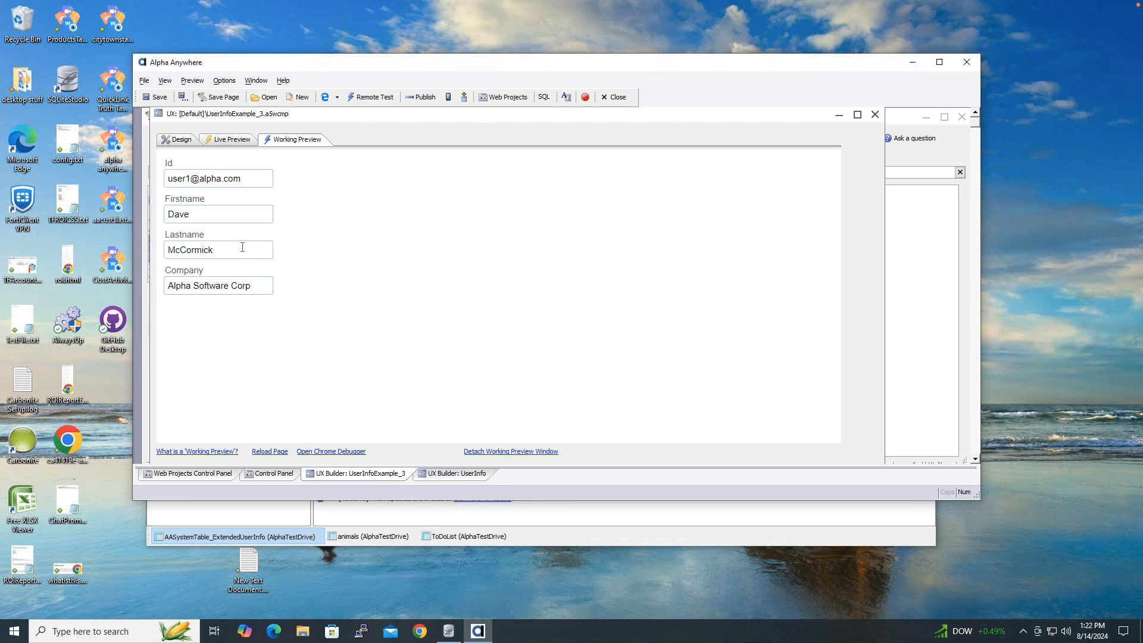
click(252, 285)
key(BackSpace)
key(BackSpace)
text(Inc.)
- Add the predefined Submit-Reset buttons, with Submit enabled whenever any control is dirty
click(181, 140)
click(202, 198)
drag(245, 204, 249, 278)
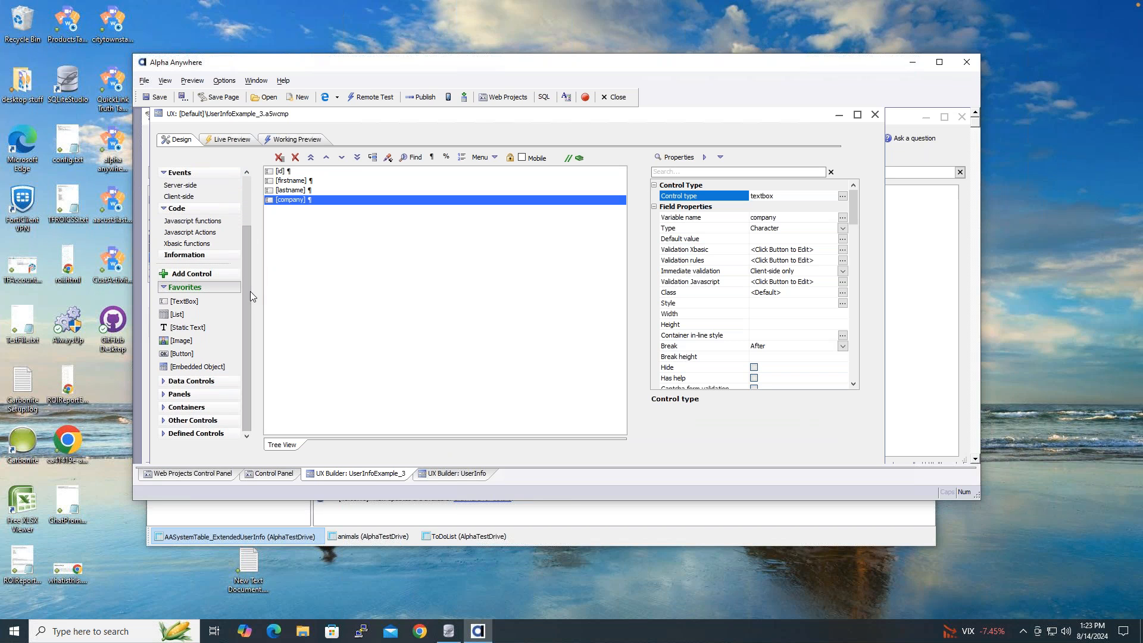
click(163, 434)
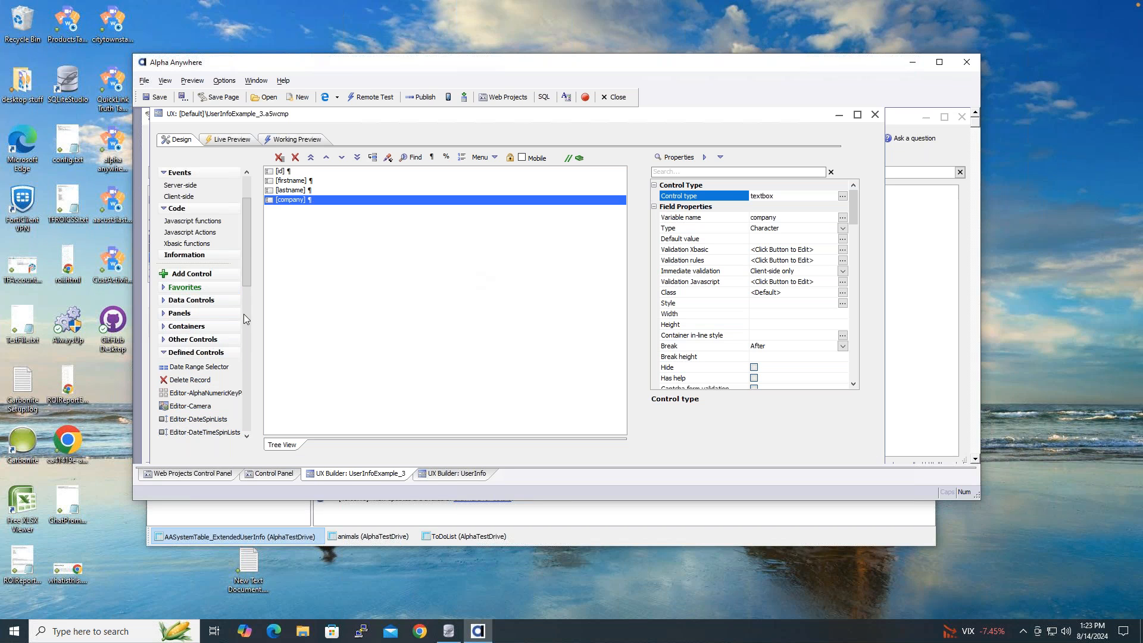
drag(245, 250, 250, 385)
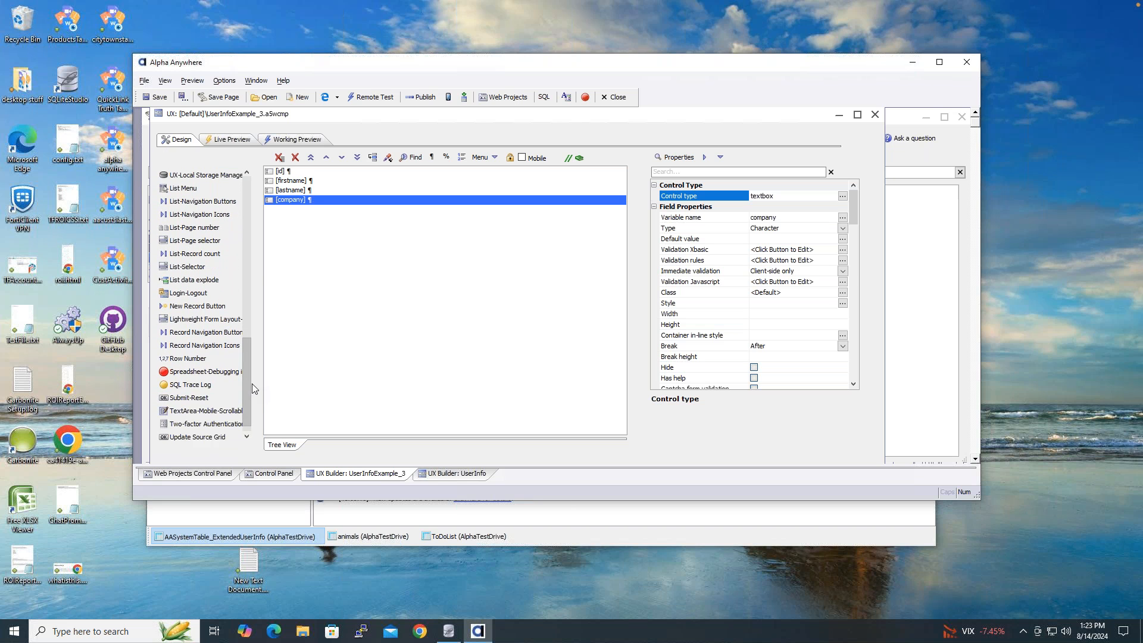
double_click(215, 399)
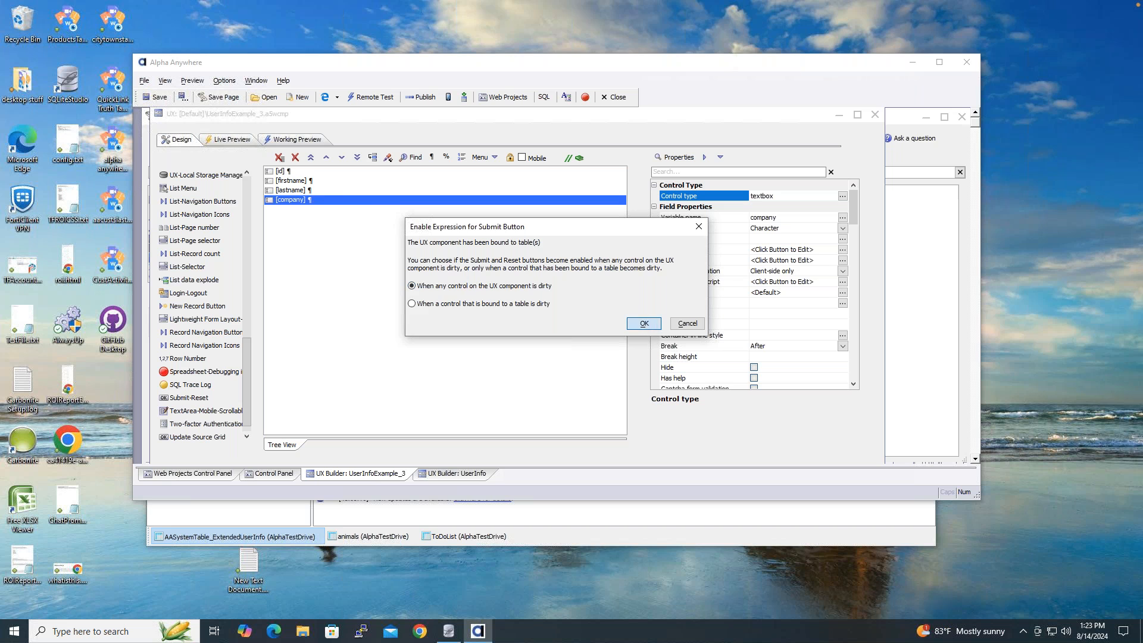
click(644, 323)
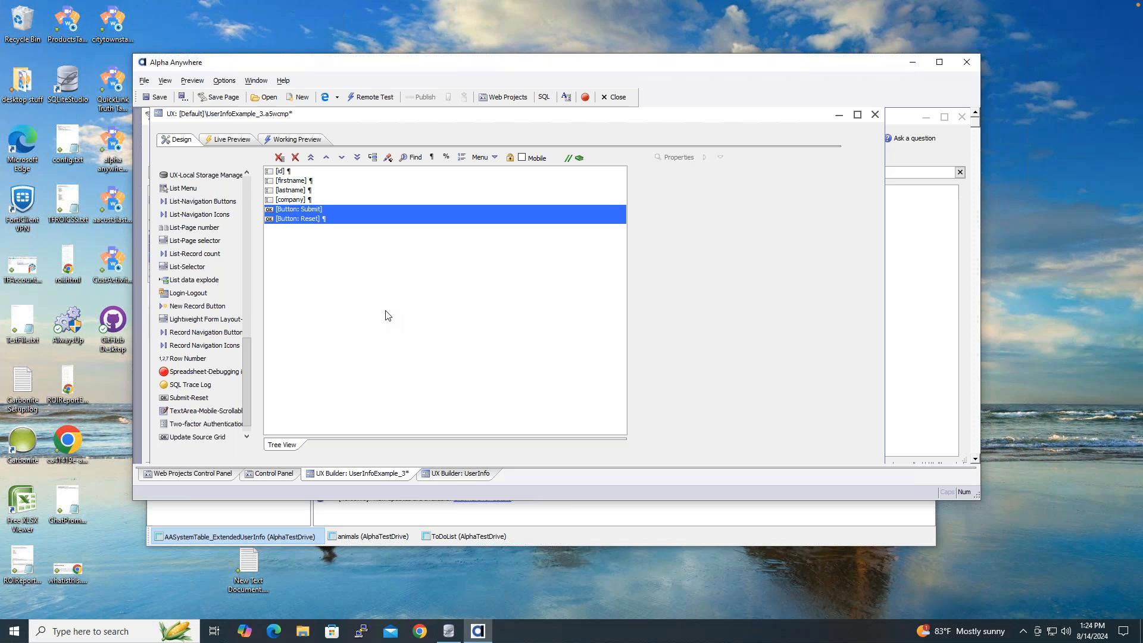
- Inspect the properties of the new Submit and Reset buttons
click(328, 210)
click(328, 217)
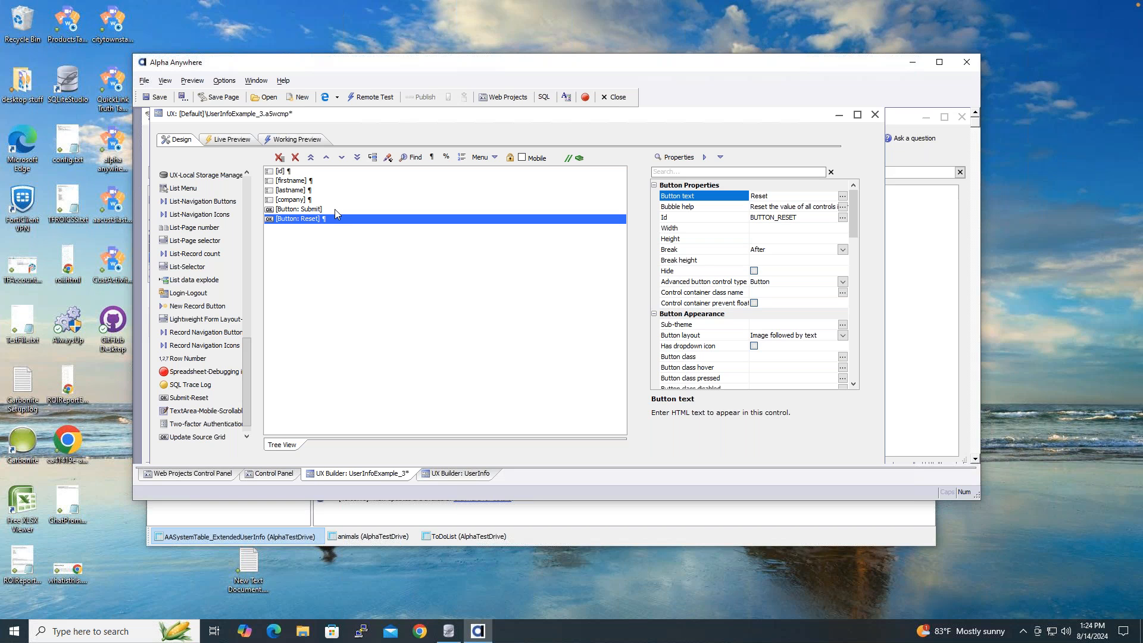
click(335, 209)
click(335, 220)
click(334, 210)
- In Working Preview, change Company from 'Corp' to 'Inc' and submit the record
click(315, 141)
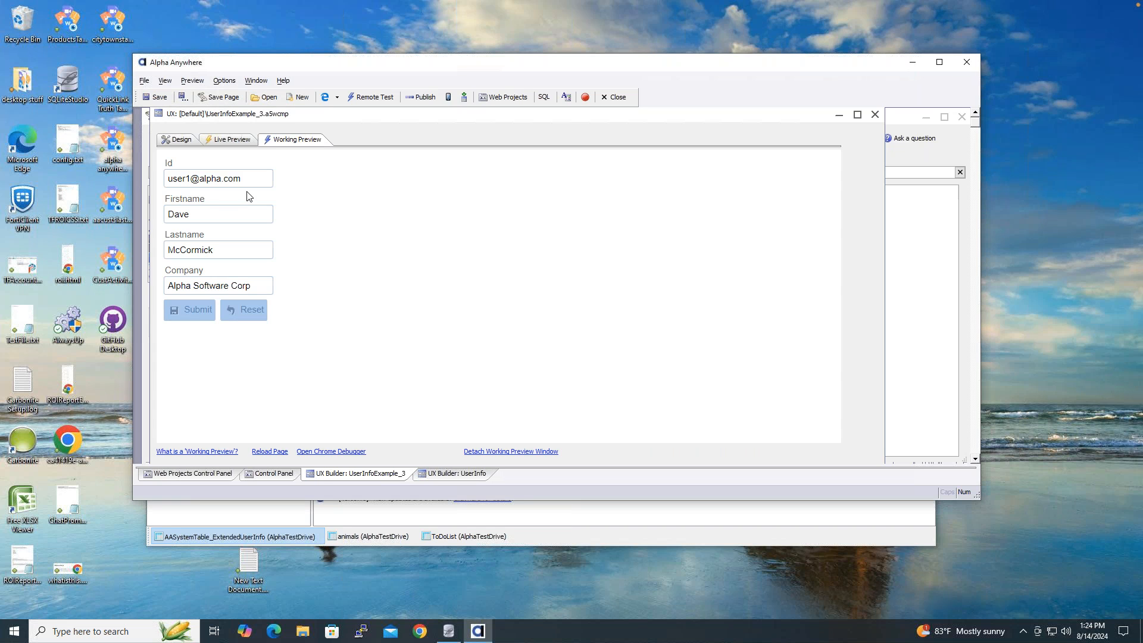
double_click(249, 285)
text(Inc.)
click(197, 311)
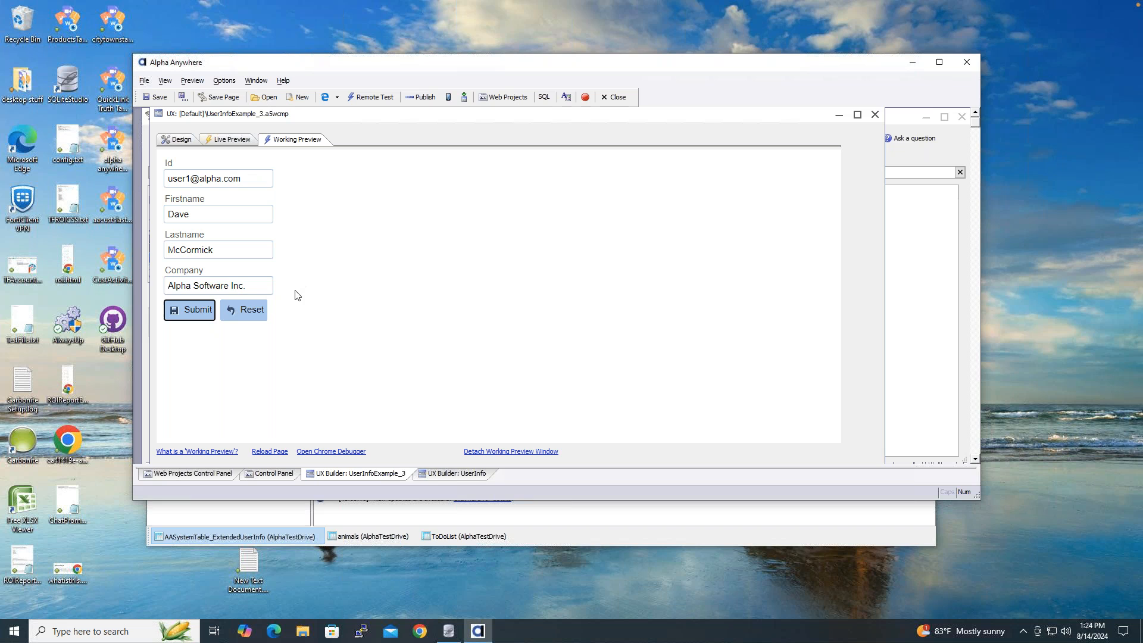
- View the Submit button's click code in Design and close it unchanged
click(181, 140)
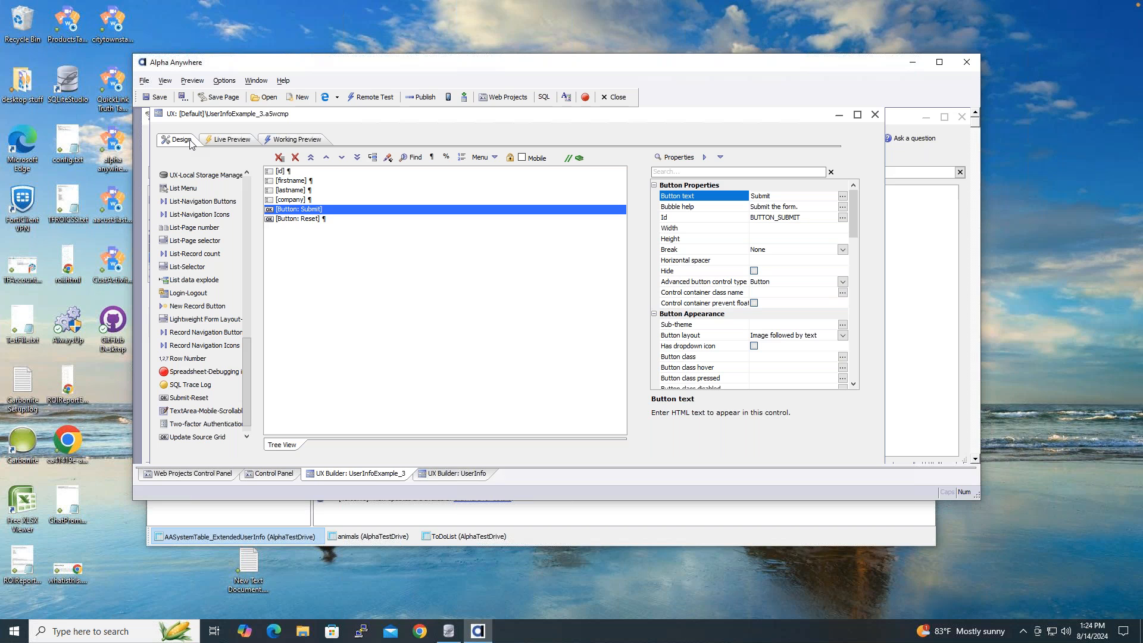
double_click(291, 212)
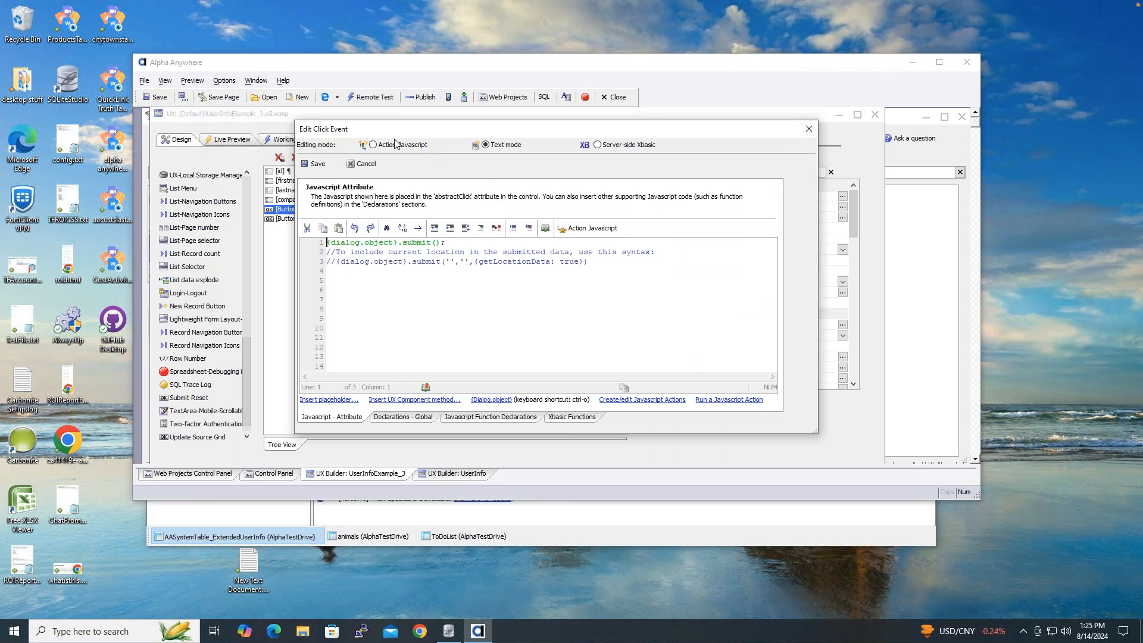
click(808, 129)
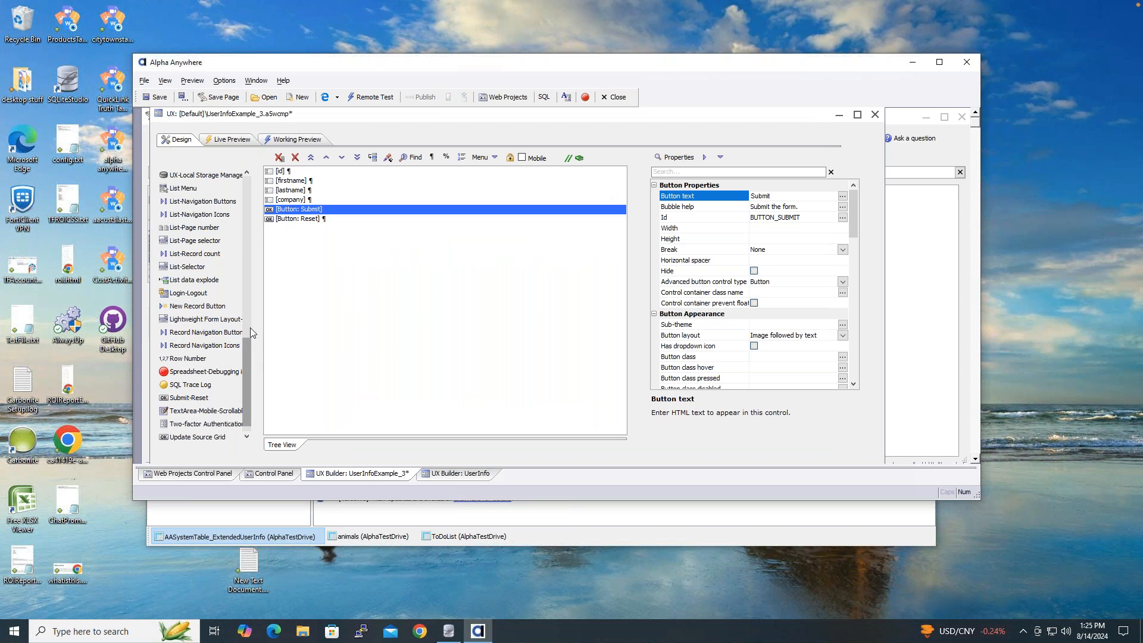
drag(250, 328, 246, 193)
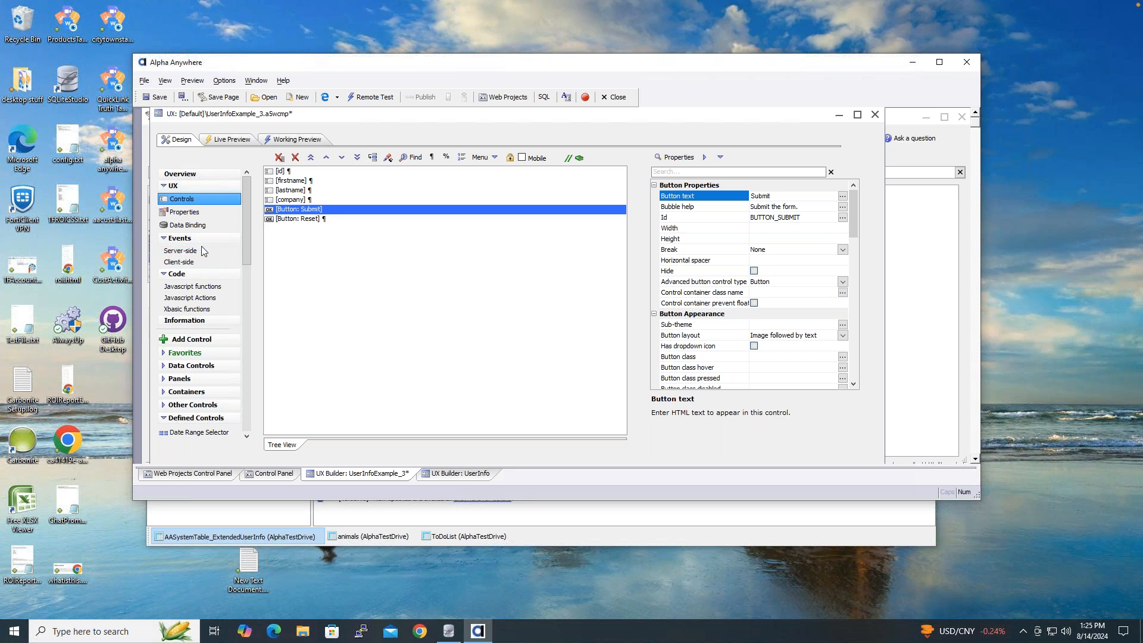
- Paste code and add blank lines in afterDialogValidate, then bring up the server-side action list
click(201, 249)
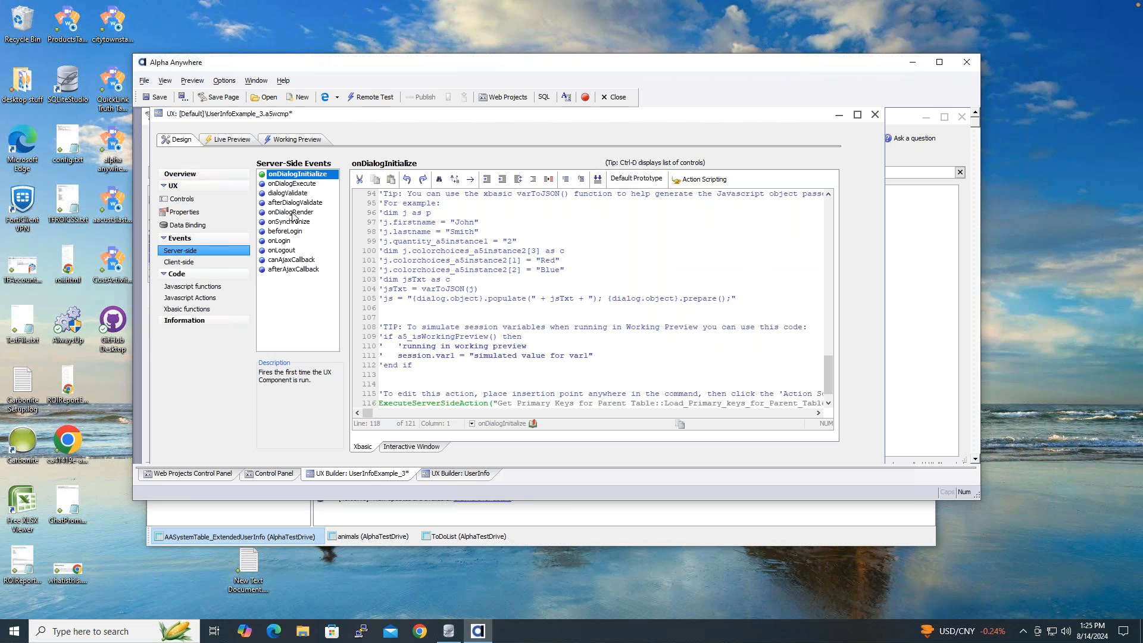
click(294, 204)
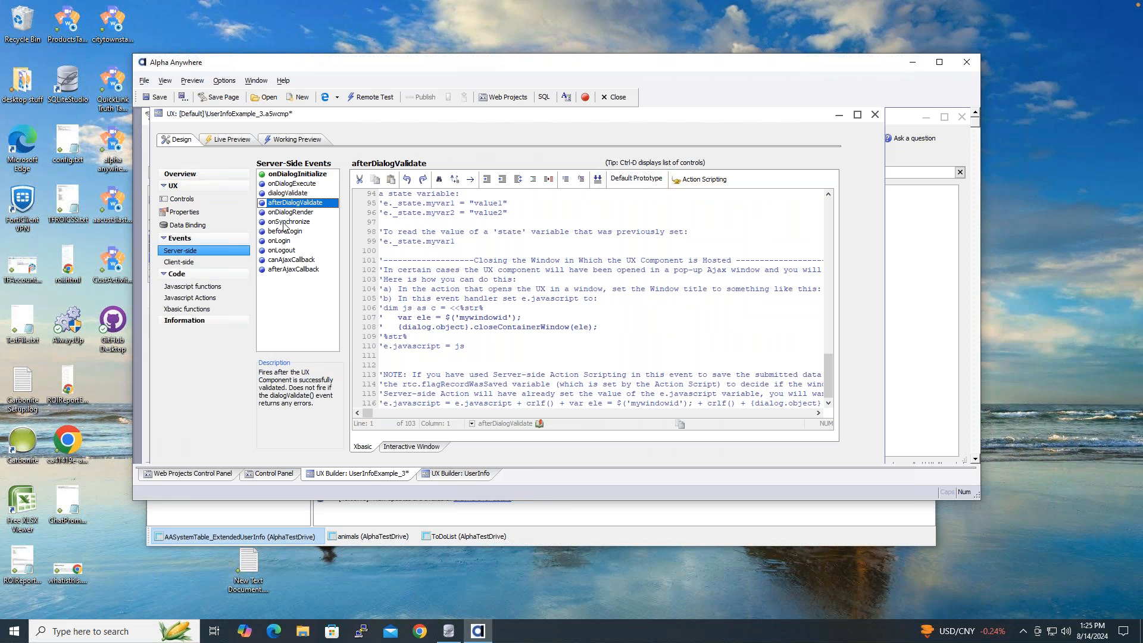
scroll(830, 363, up, 4)
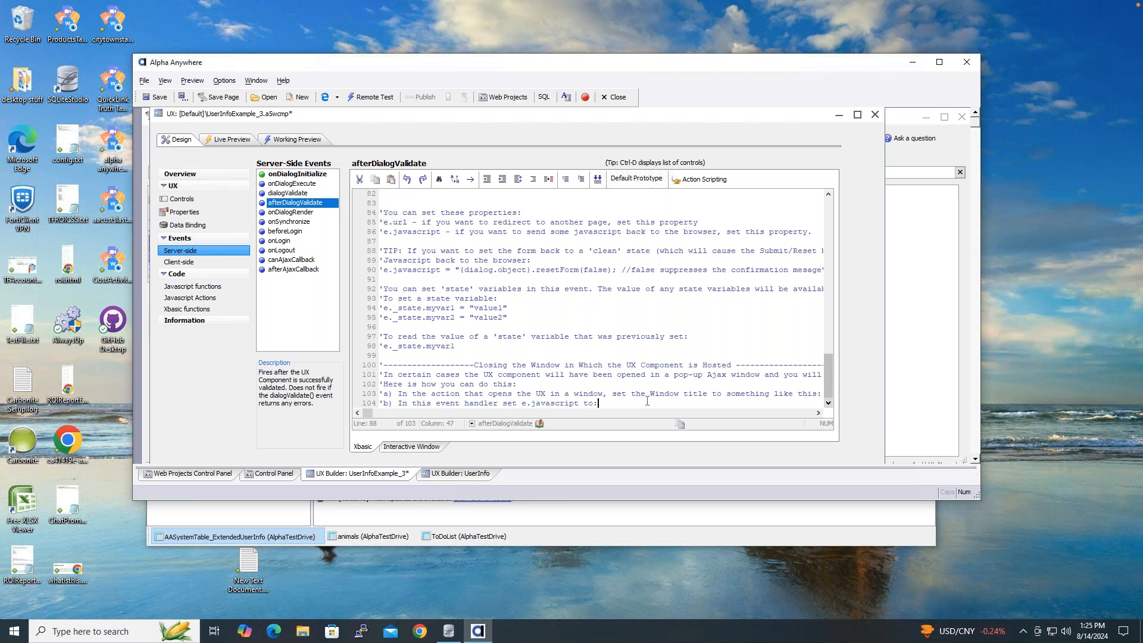
key(Return)
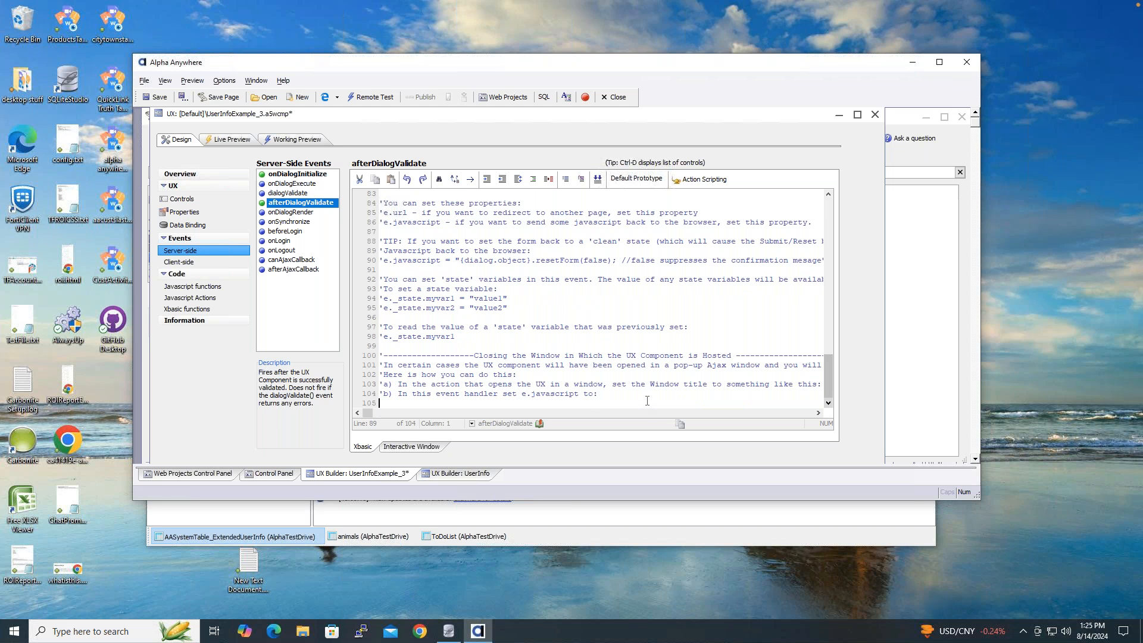
text('dim js as c = <<%str% '   var ele = $('mywindowid'); '   {dialog.object}.closeContainerWindow(ele); '%str% 'e.javascript = js)
key(Down)
key(Down)
key(Down)
key(Down)
key(Down)
key(Down)
key(Down)
key(Down)
key(Down)
key(Return)
key(Return)
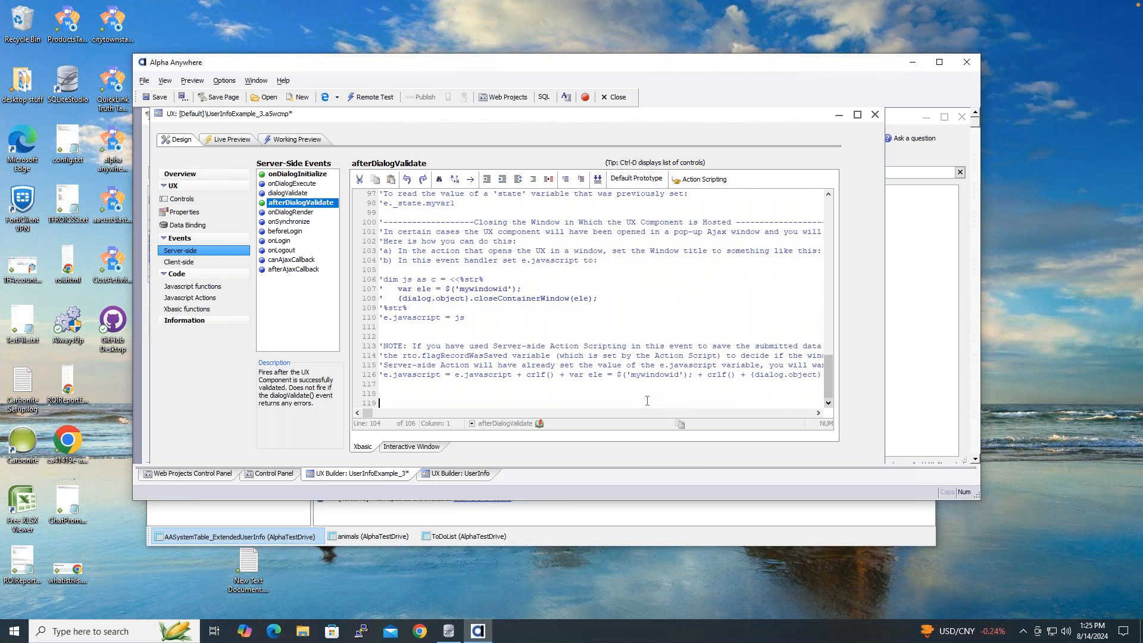
key(Up)
key(Up)
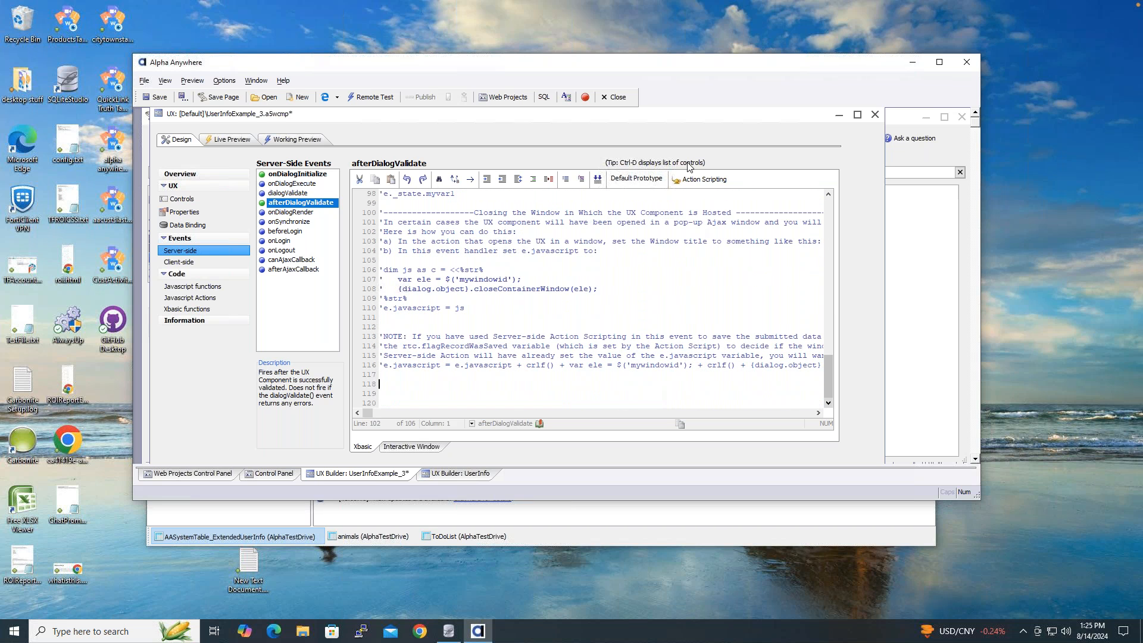
click(703, 180)
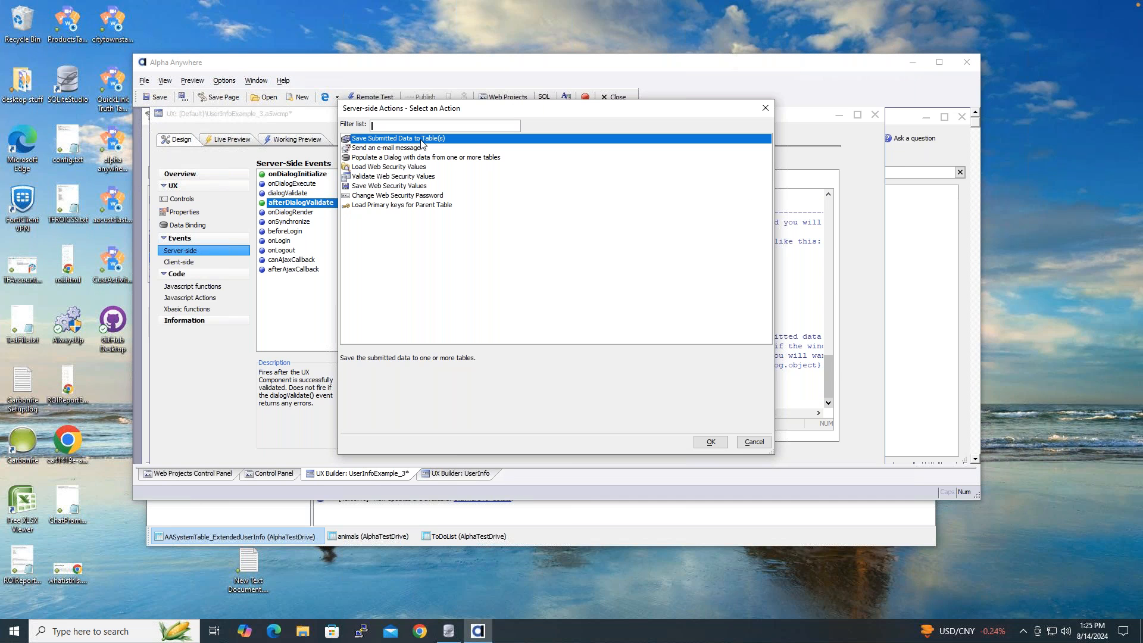
- Add a Save Submitted Data to Table(s) action set to 'Edit record just submitted', then save the component
click(711, 442)
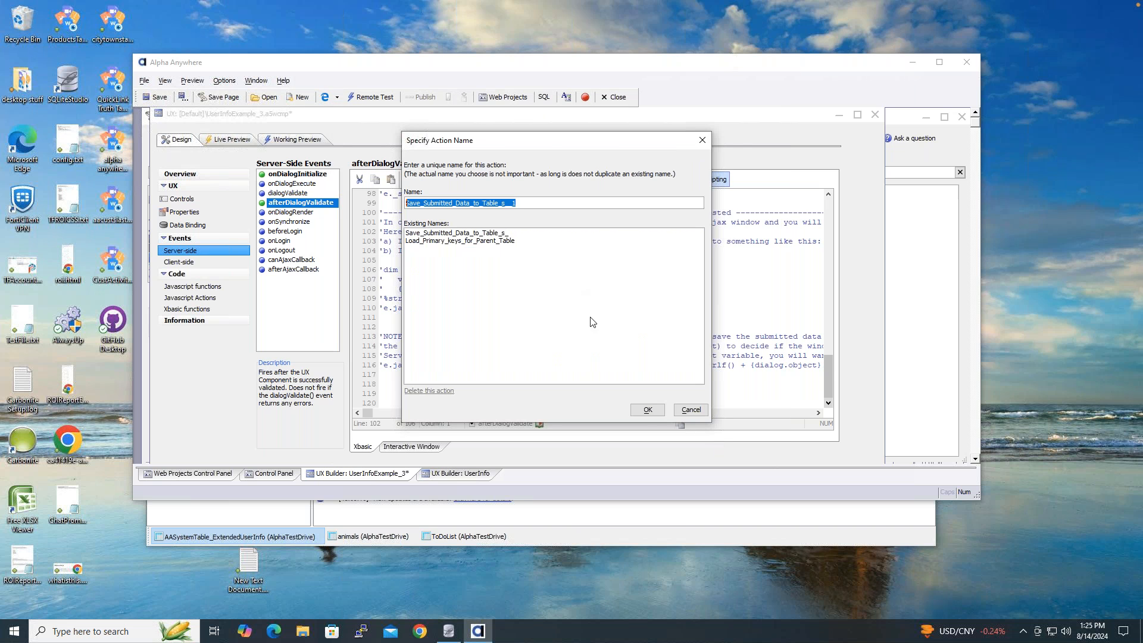
click(648, 411)
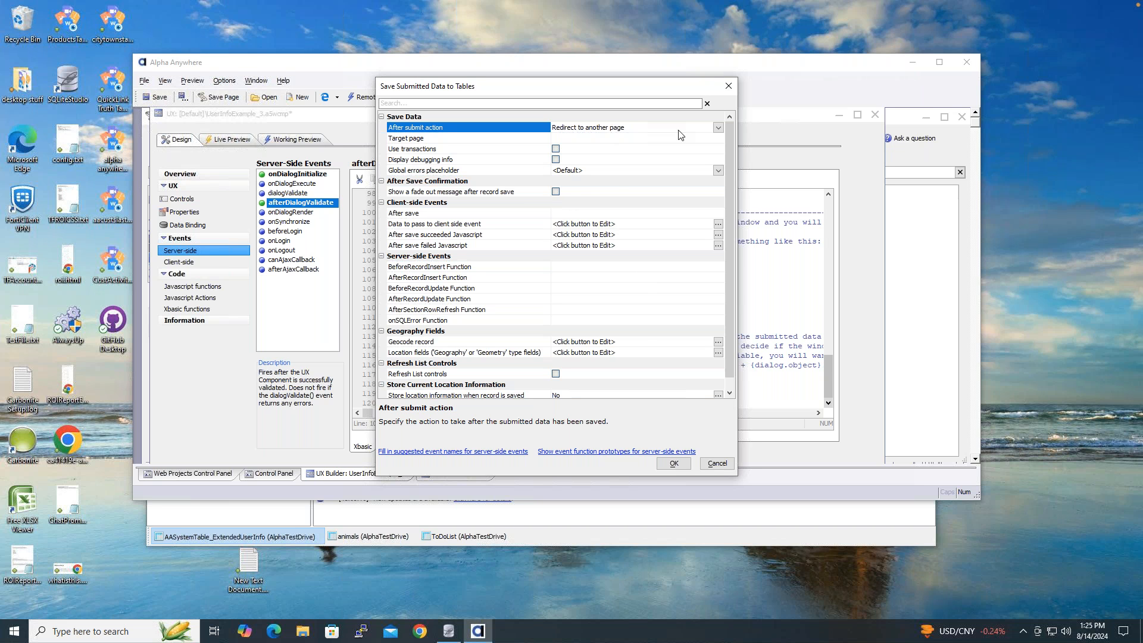
click(718, 129)
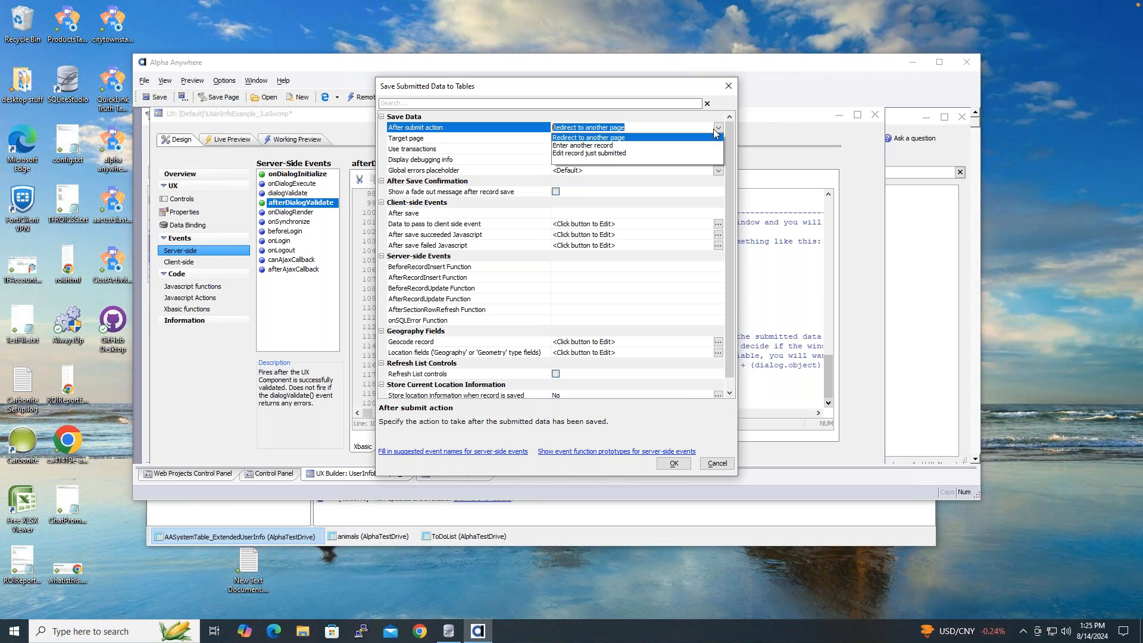
click(653, 153)
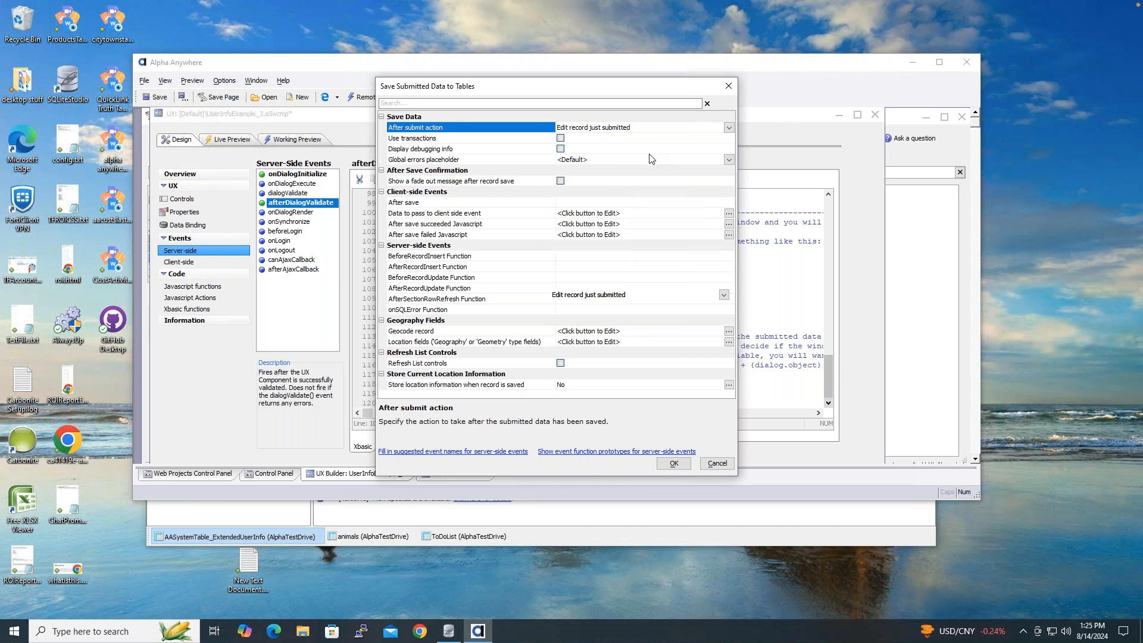
click(671, 465)
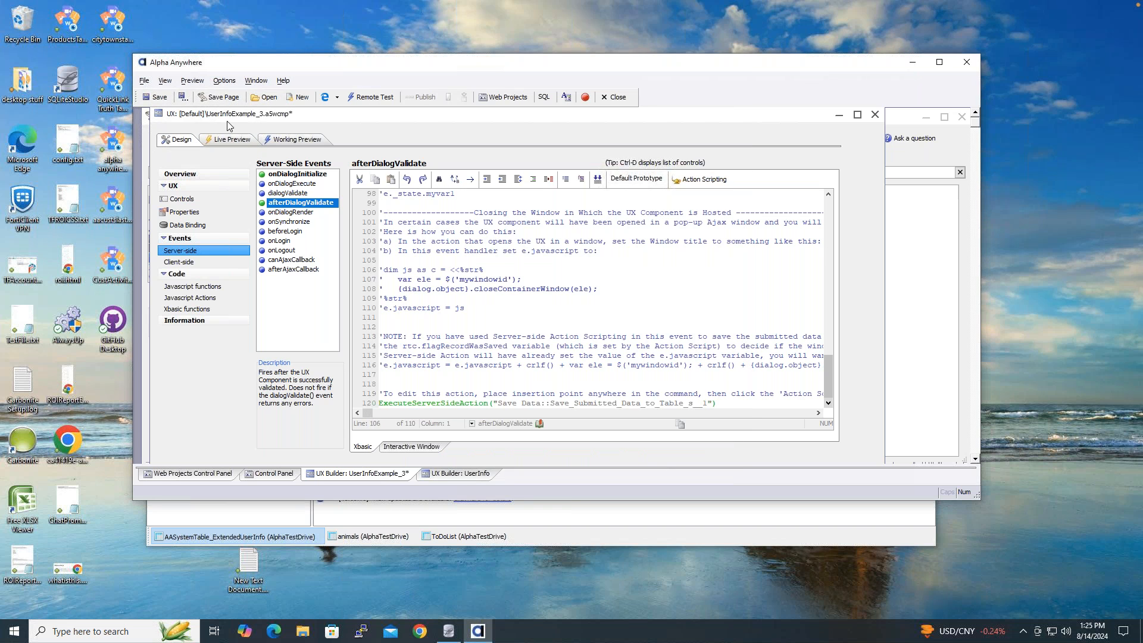
click(156, 97)
- In Working Preview, change the Company to 'Alpha Software Inc' and submit
click(306, 141)
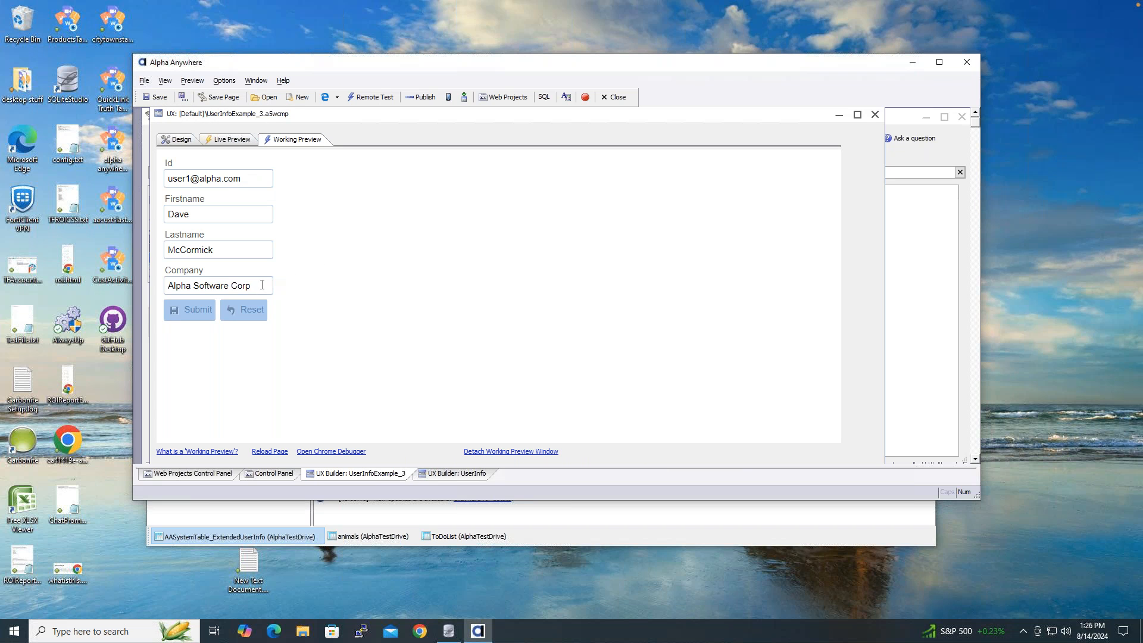
double_click(240, 285)
text(Inc)
click(196, 312)
- Reload the preview, restore 'Alpha Software Corp' and submit, then return to the afterDialogValidate code
click(178, 140)
click(291, 140)
mouse_move(247, 287)
mouse_down()
mouse_move(222, 287)
mouse_move(243, 287)
mouse_up()
text(Corp)
click(187, 314)
click(190, 143)
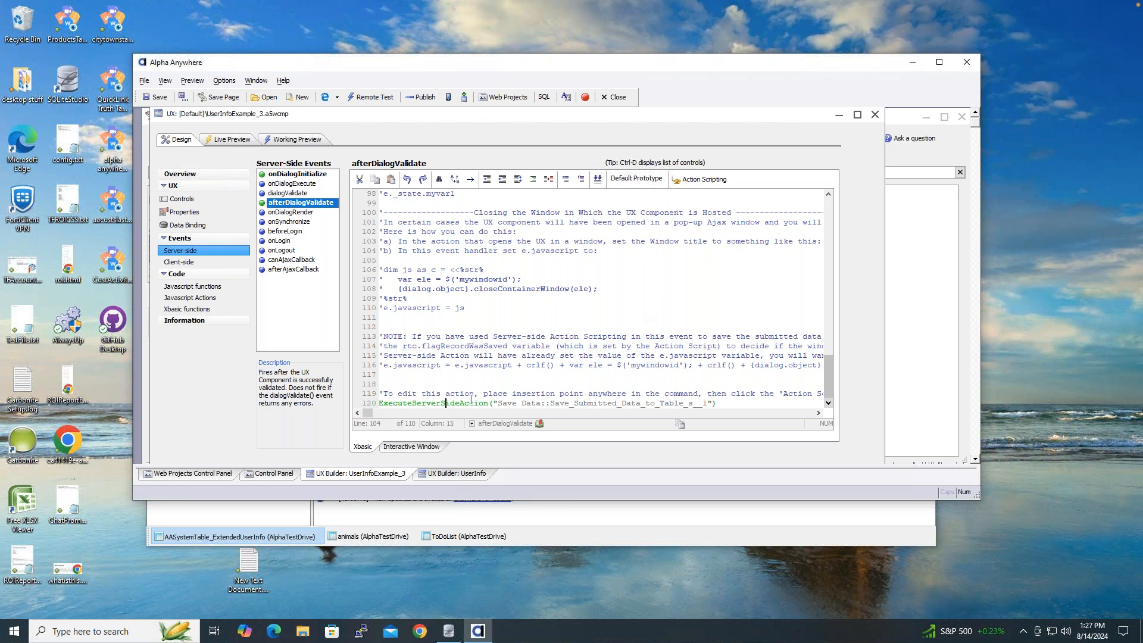
- Enable the save action's fade-out message and review its 2000 ms duration
click(699, 185)
click(697, 182)
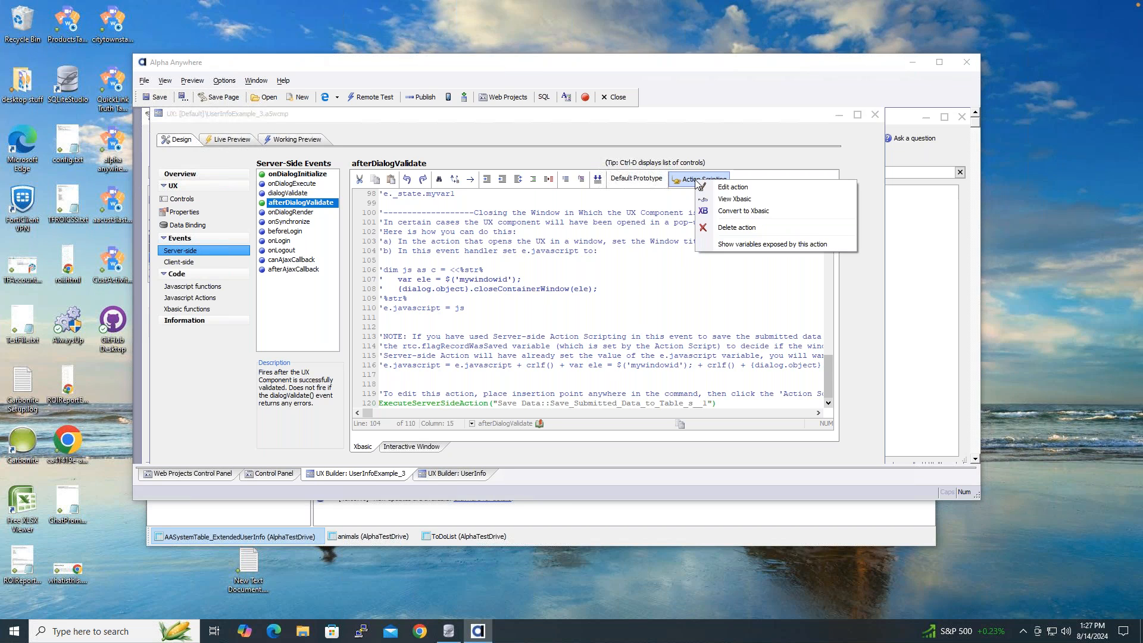
click(733, 188)
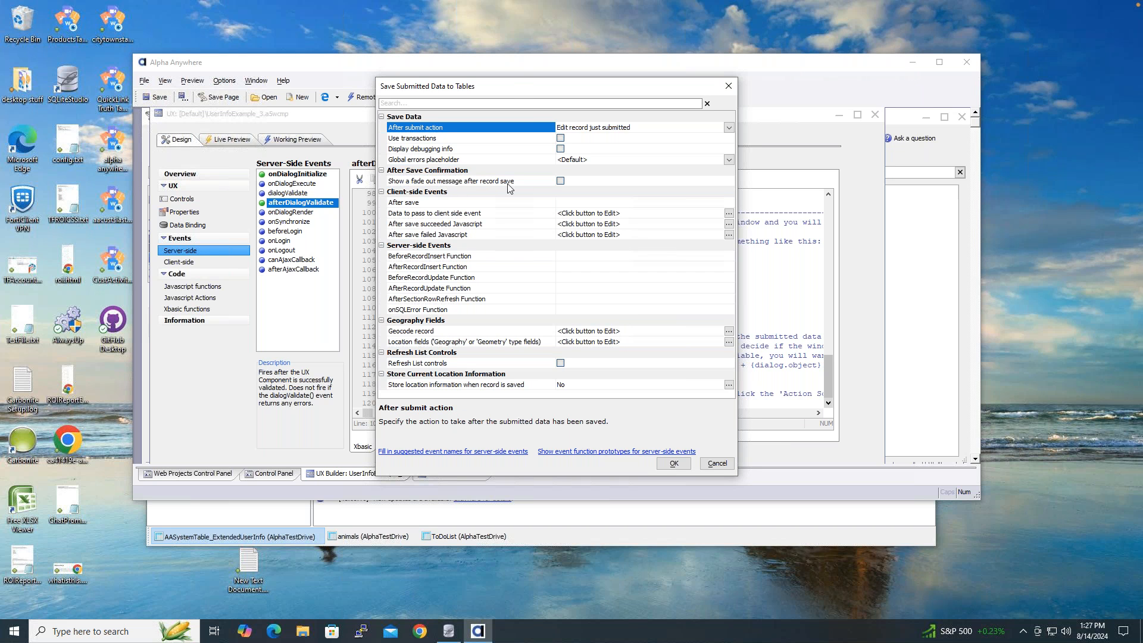
click(560, 181)
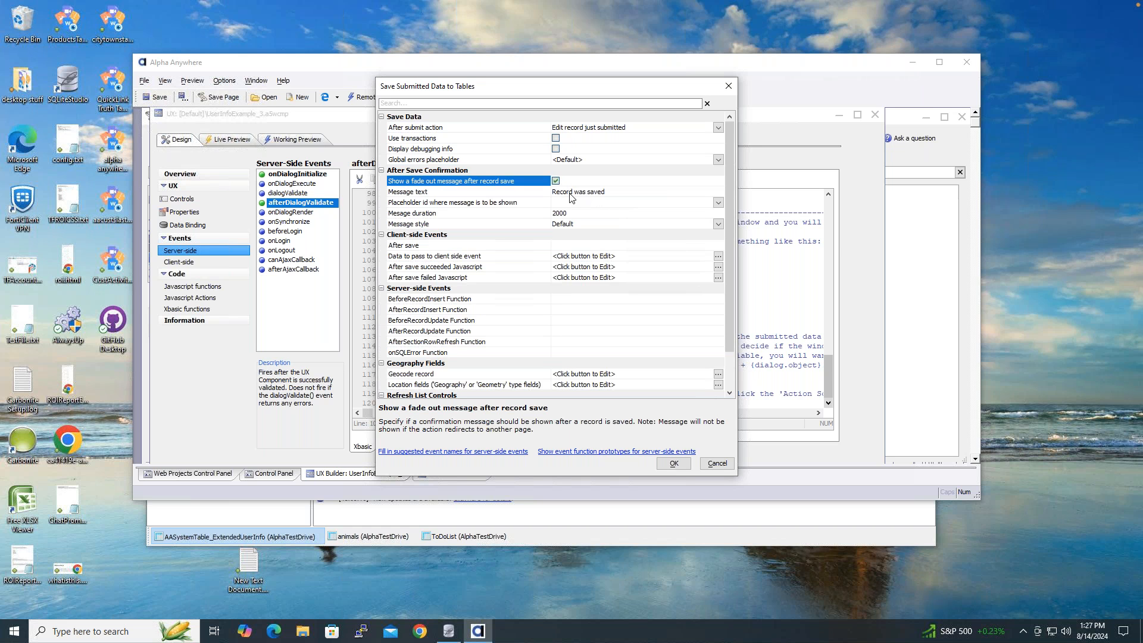
click(571, 196)
click(586, 213)
click(573, 213)
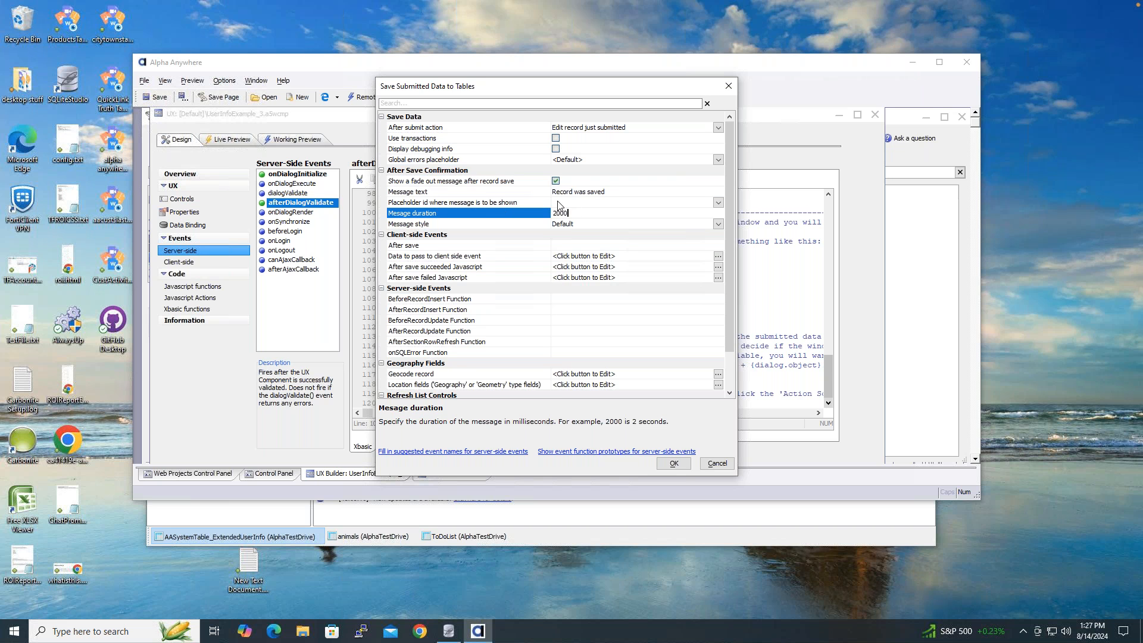
- Find the placeholder list empty, cancel the action changes, and open the Working Preview
click(592, 202)
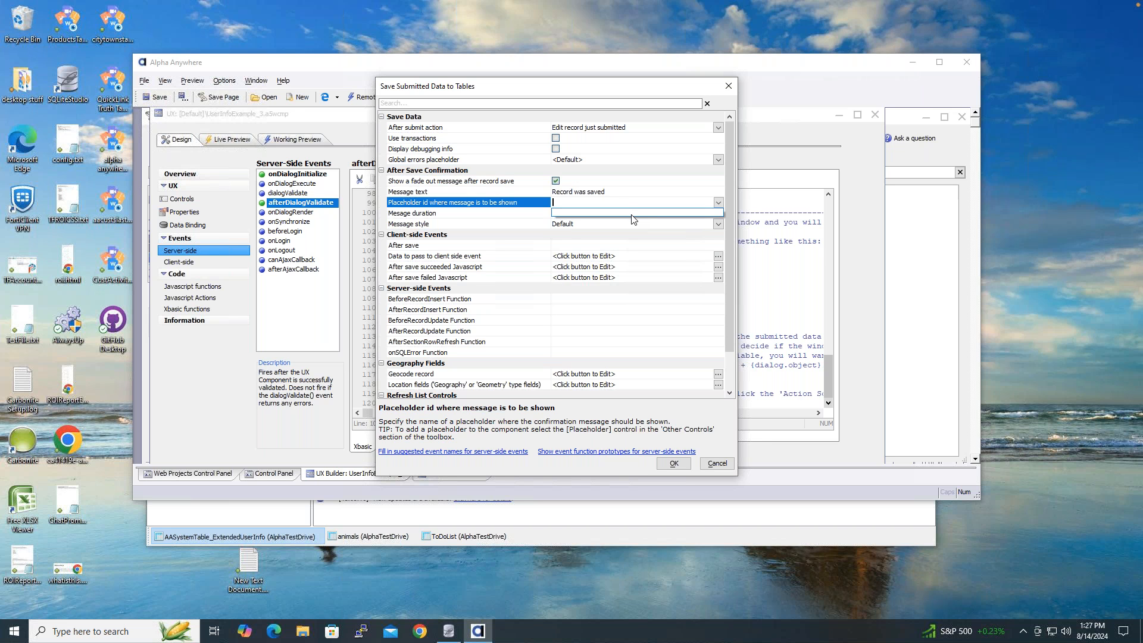
click(633, 195)
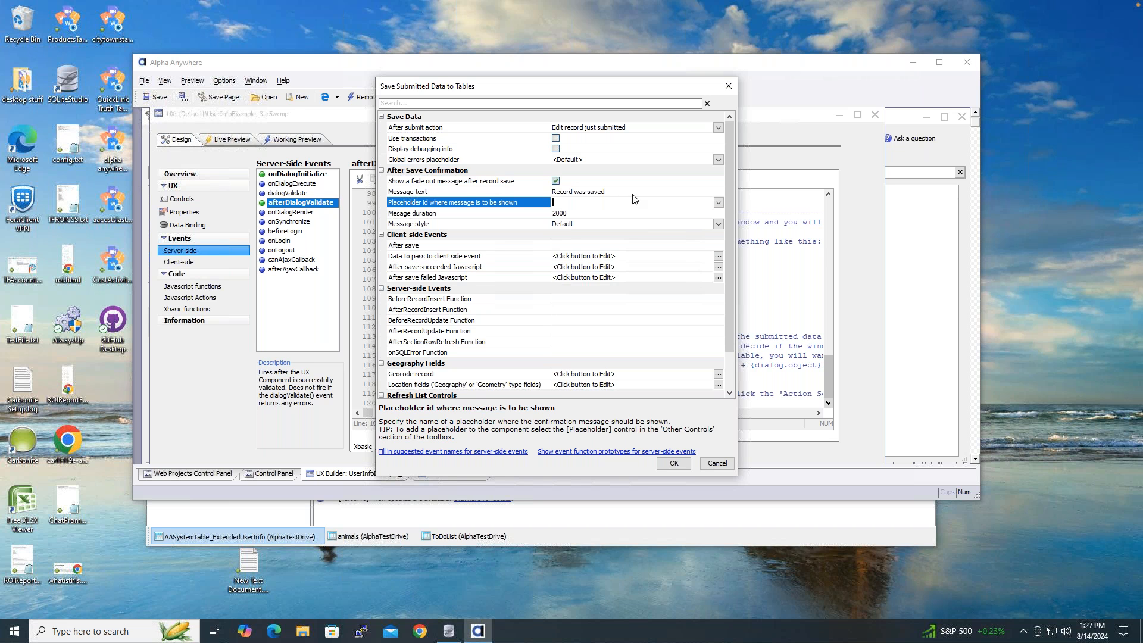
click(729, 464)
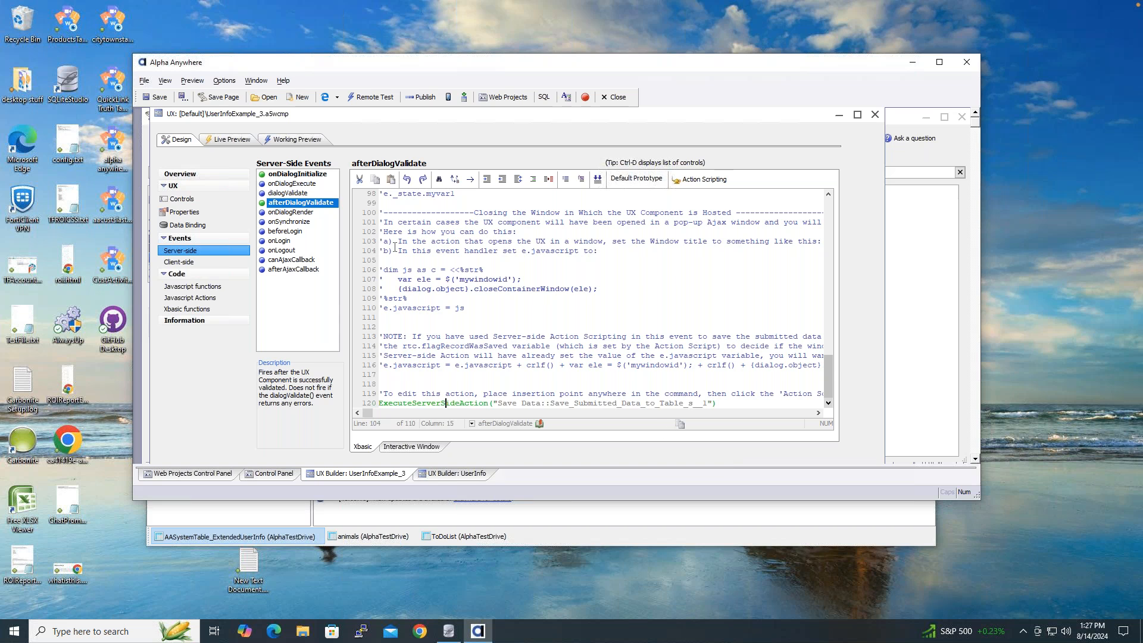
click(305, 142)
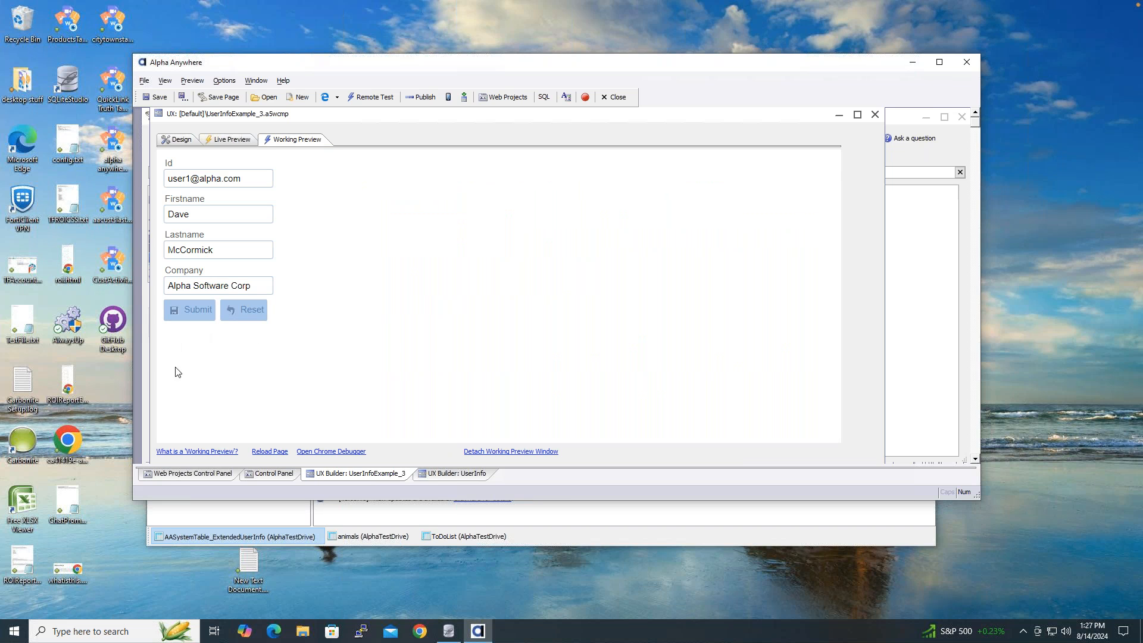
- Insert a Placeholder control after the Reset button, filtering the control list for 'place'
click(186, 140)
click(195, 198)
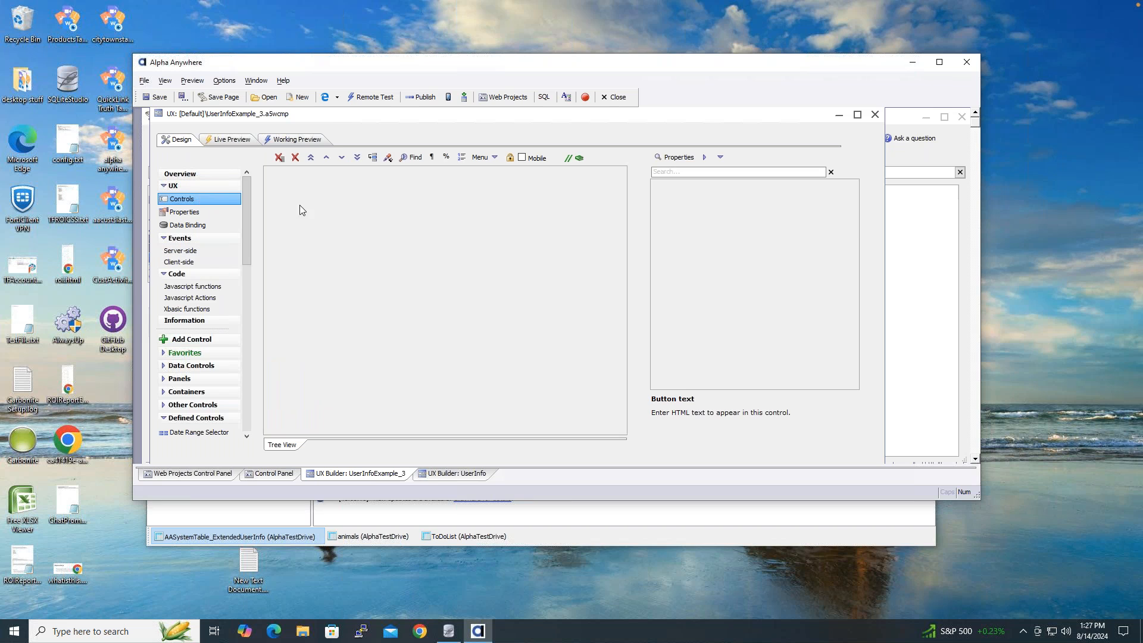
click(297, 218)
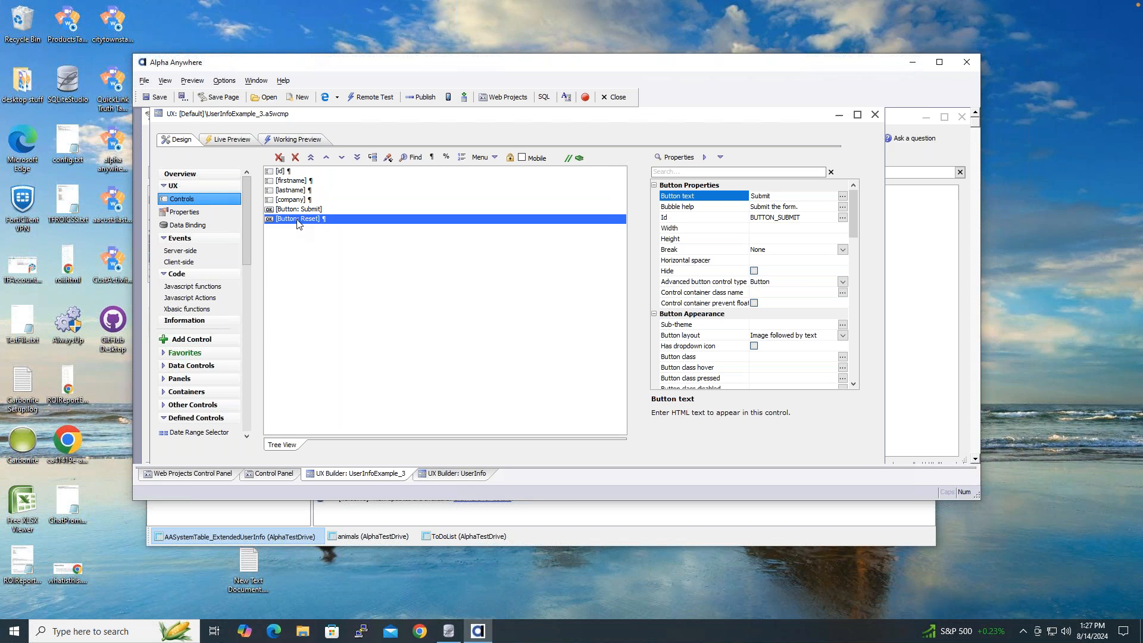
click(164, 338)
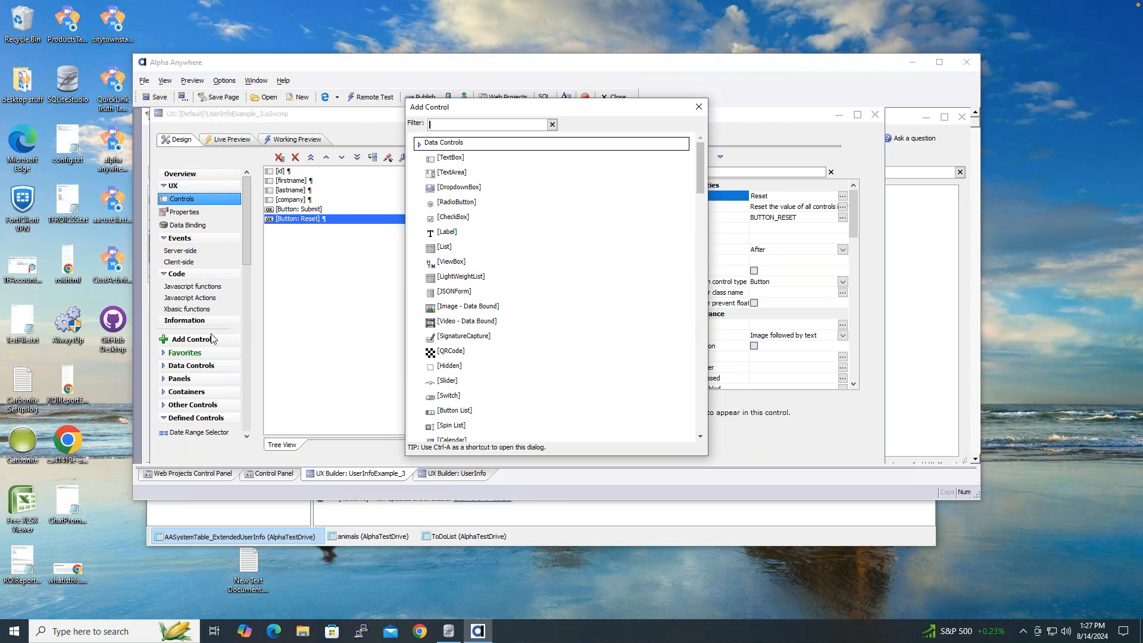
drag(703, 157, 684, 143)
text(place)
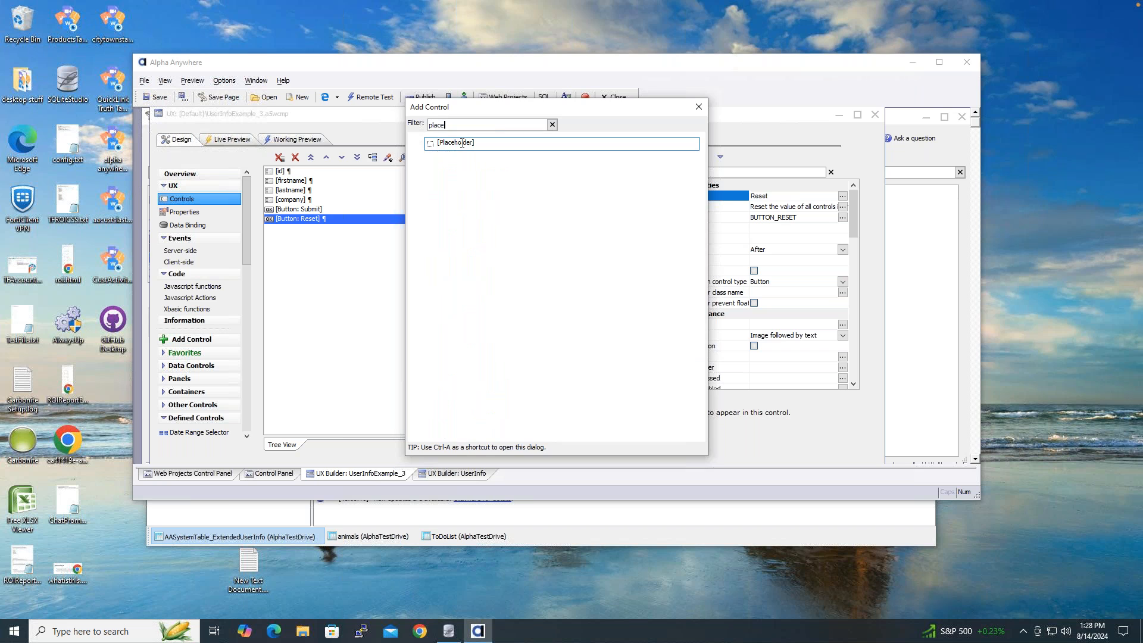
click(468, 143)
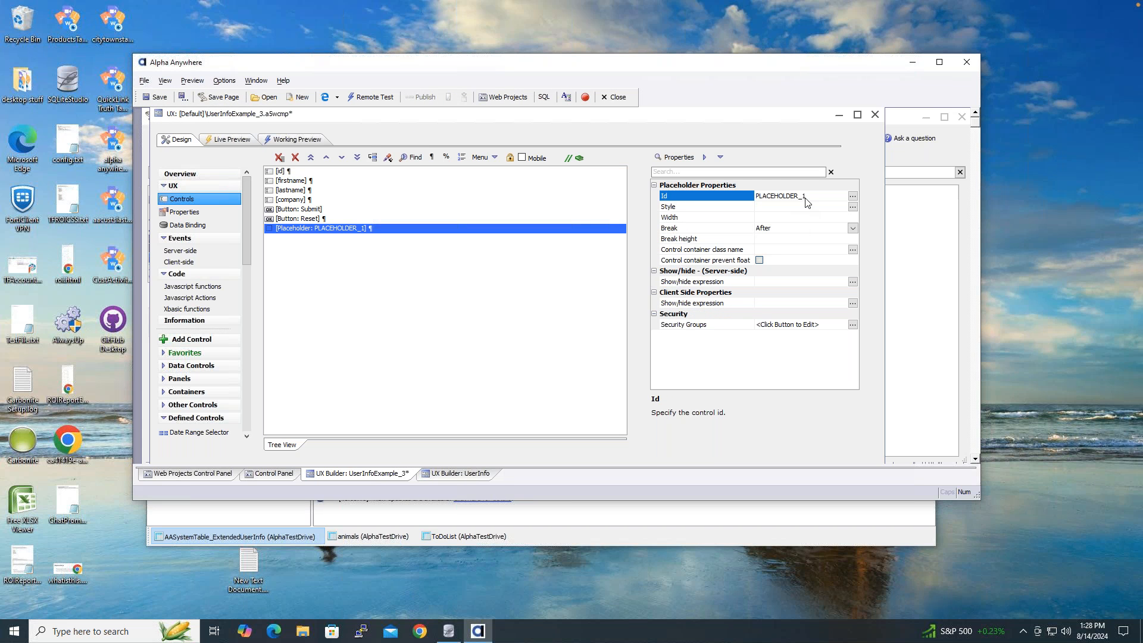
- Select the new PLACEHOLDER_1 control after Reset and open the server-side event code
click(412, 220)
click(415, 233)
click(216, 250)
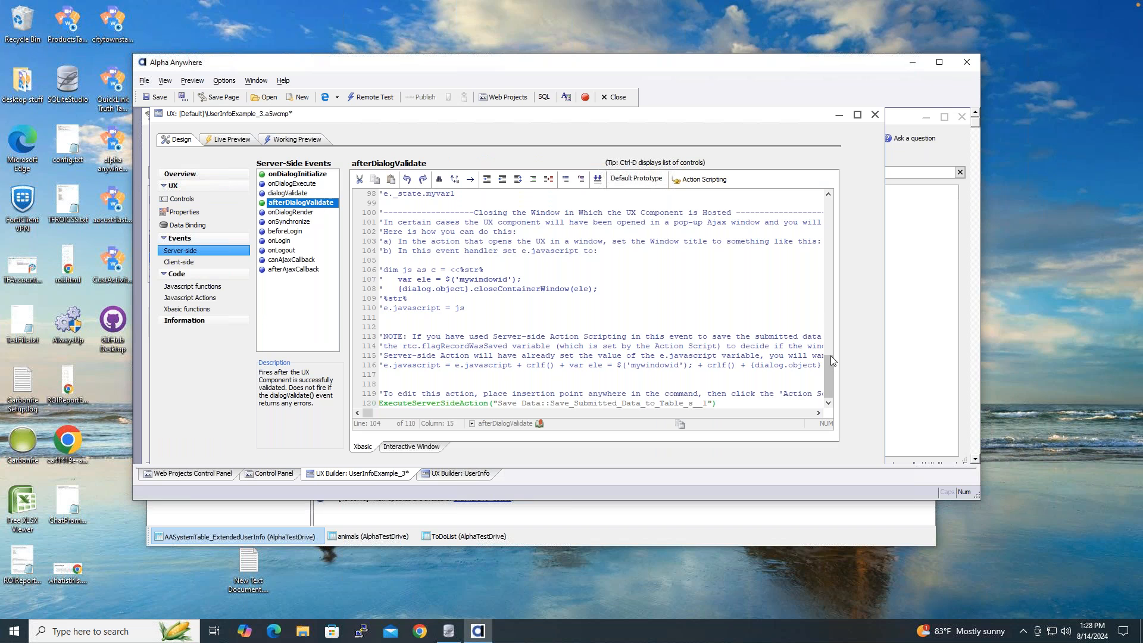
scroll(828, 372, up, 4)
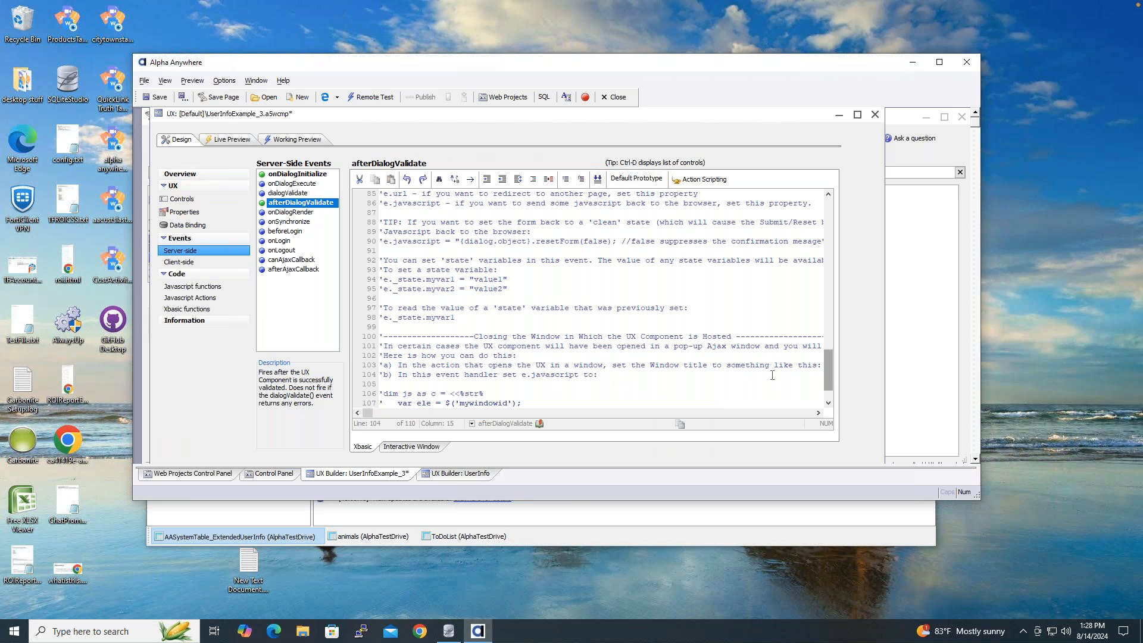
scroll(828, 402, down, 2)
click(829, 404)
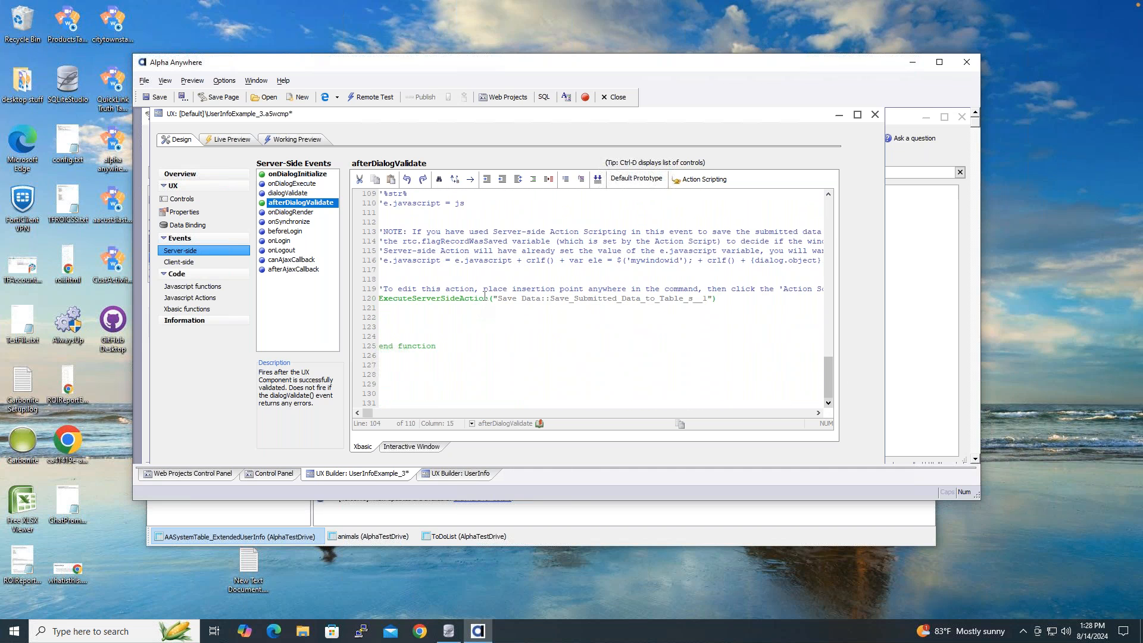
- Show the save action's fade-out message in PLACEHOLDER_1 and save the component
click(707, 180)
click(752, 190)
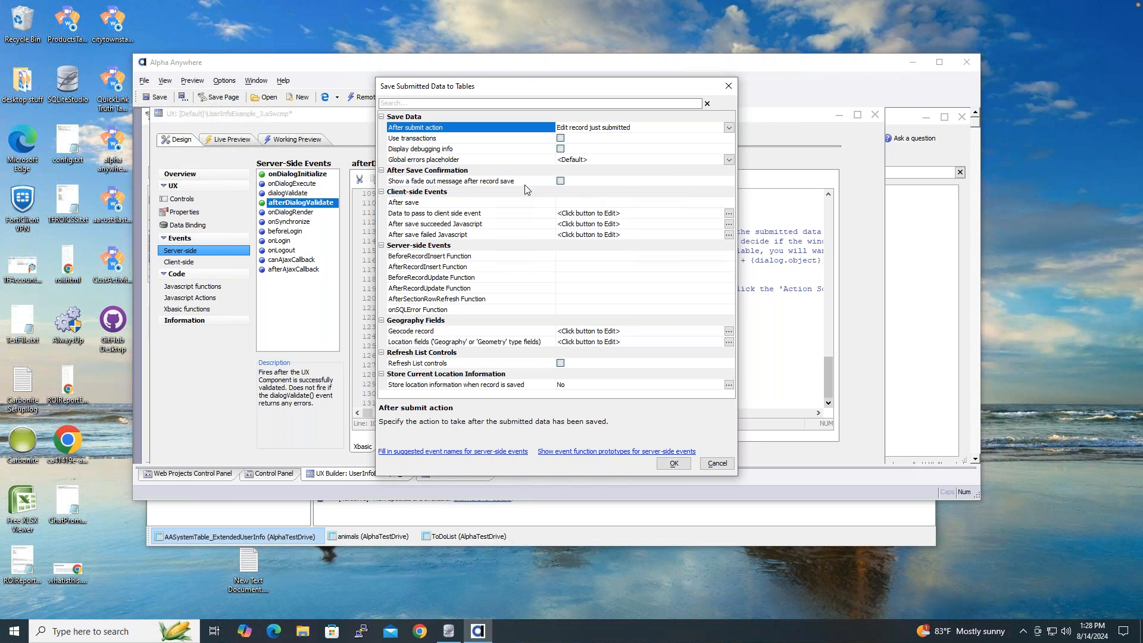
click(560, 182)
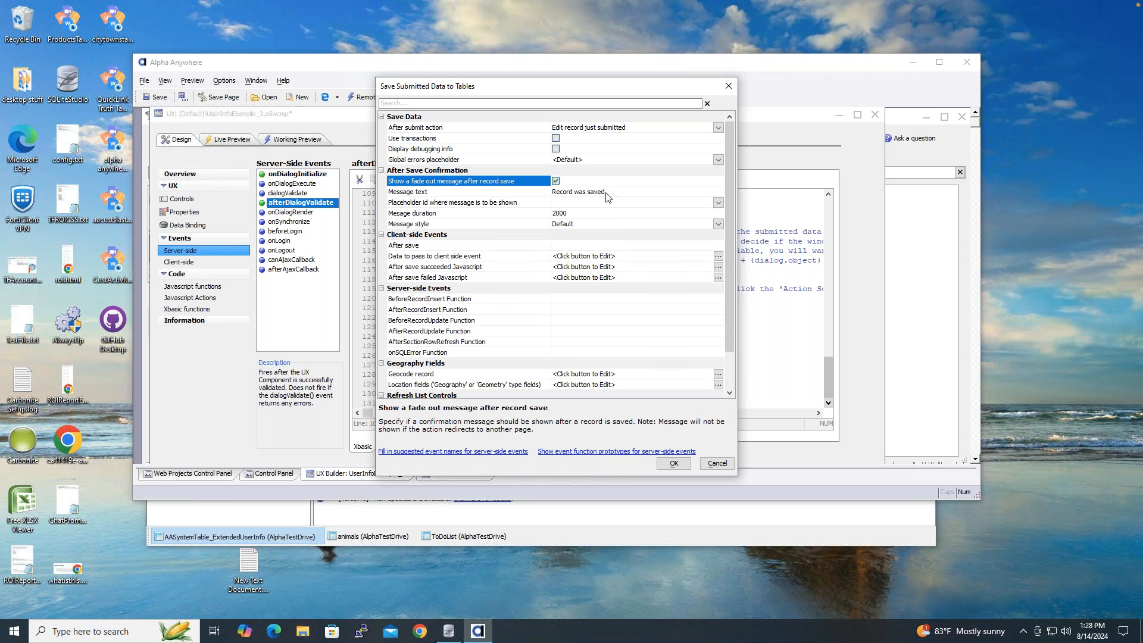
click(720, 203)
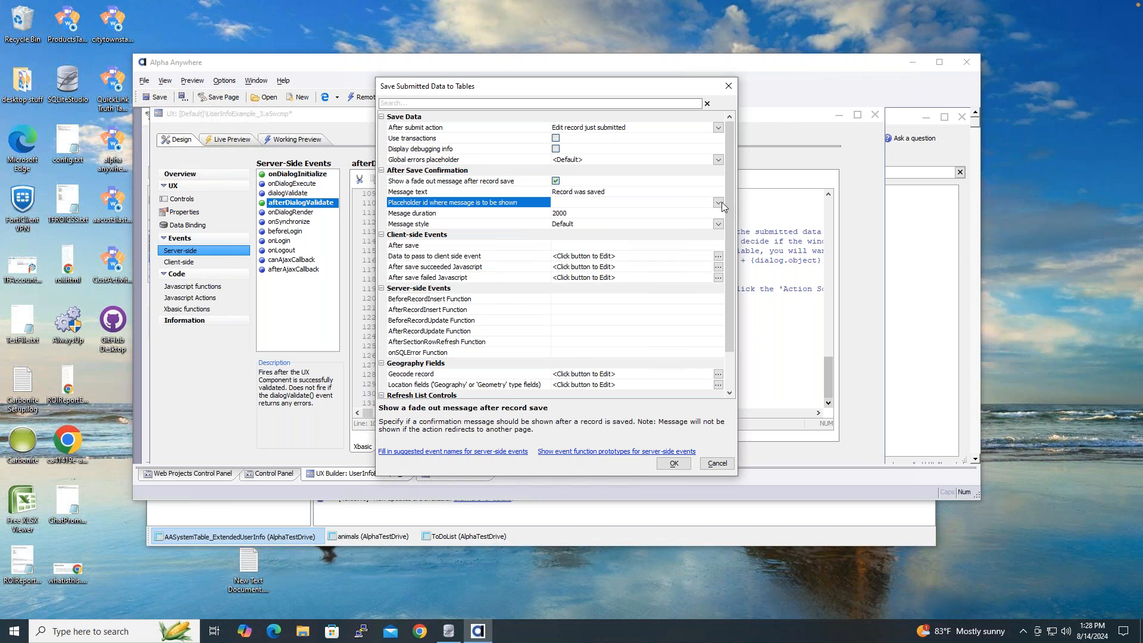
click(624, 213)
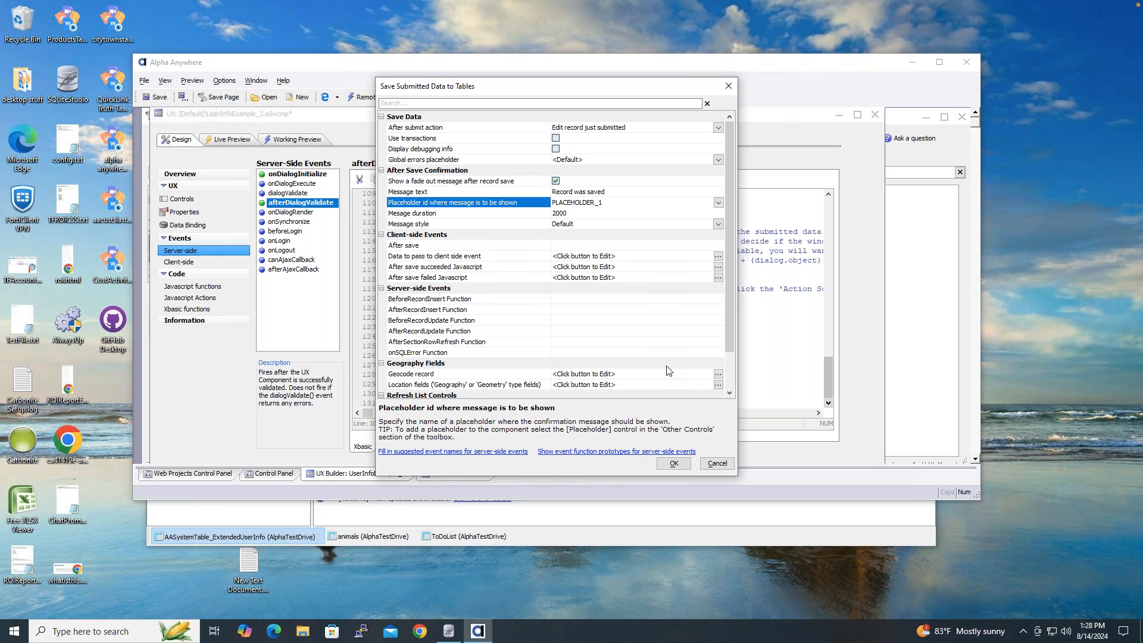
click(676, 463)
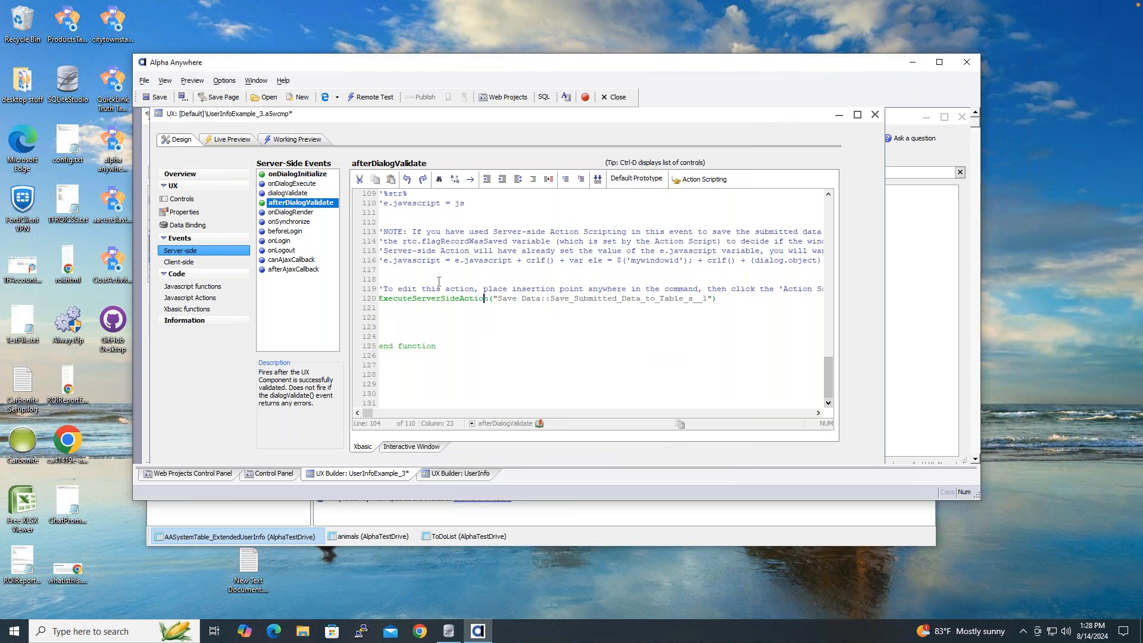
click(160, 100)
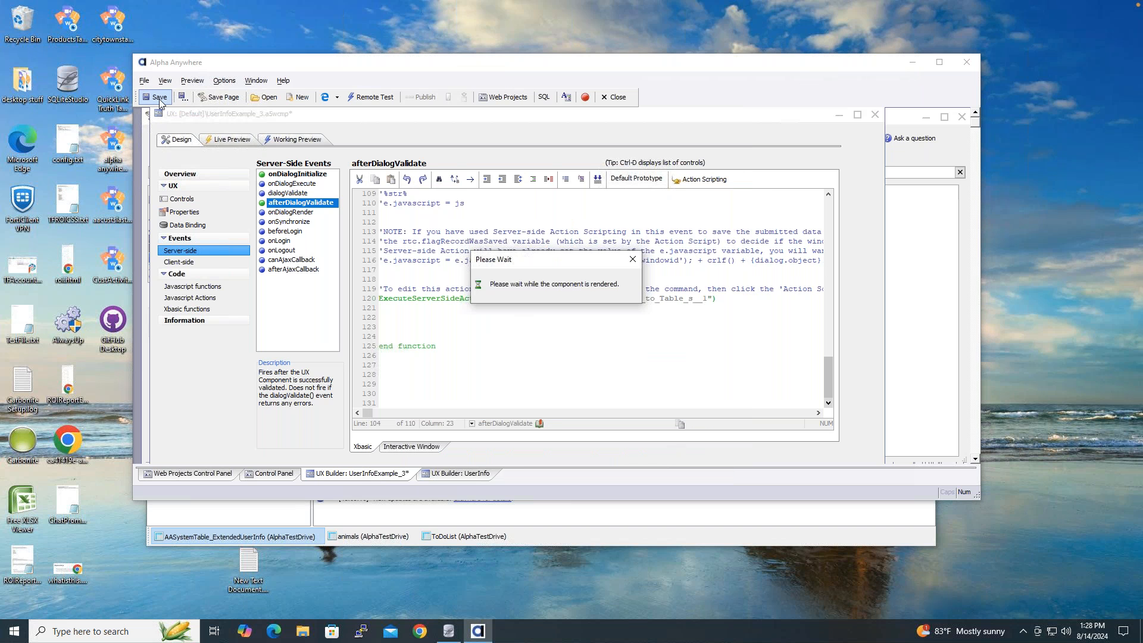
- In the Working Preview, change the company to Alpha Software Inc. and submit it
click(315, 140)
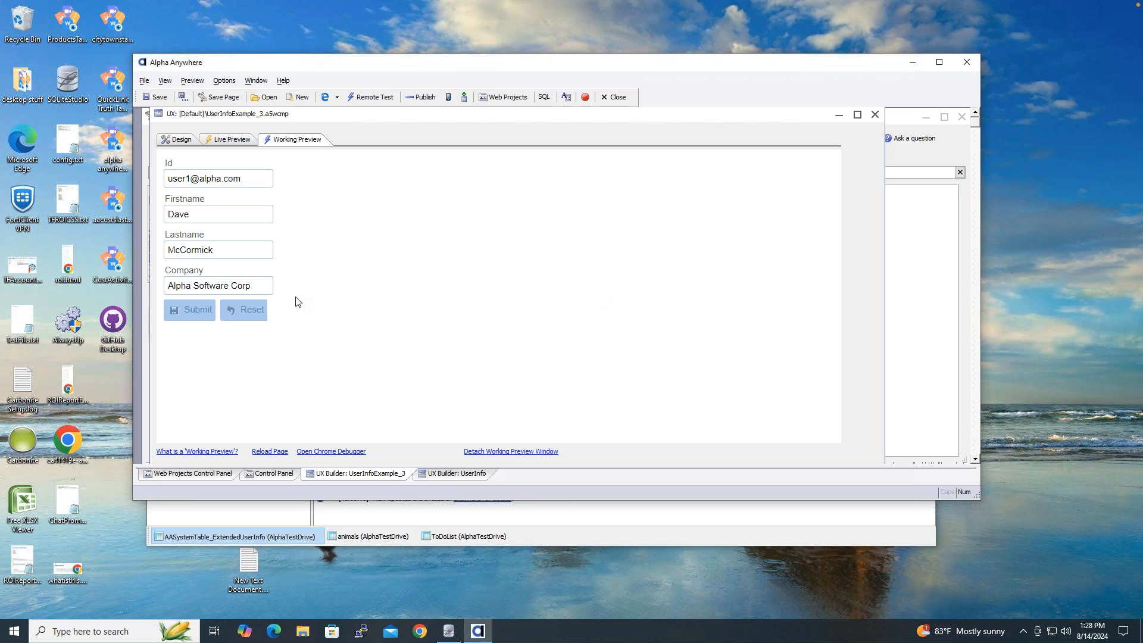
double_click(247, 286)
text(Icn)
text(nc.)
click(189, 310)
- Edit the last name, then reset the form and confirm to restore McCormick
key(BackSpace)
text(o)
click(243, 313)
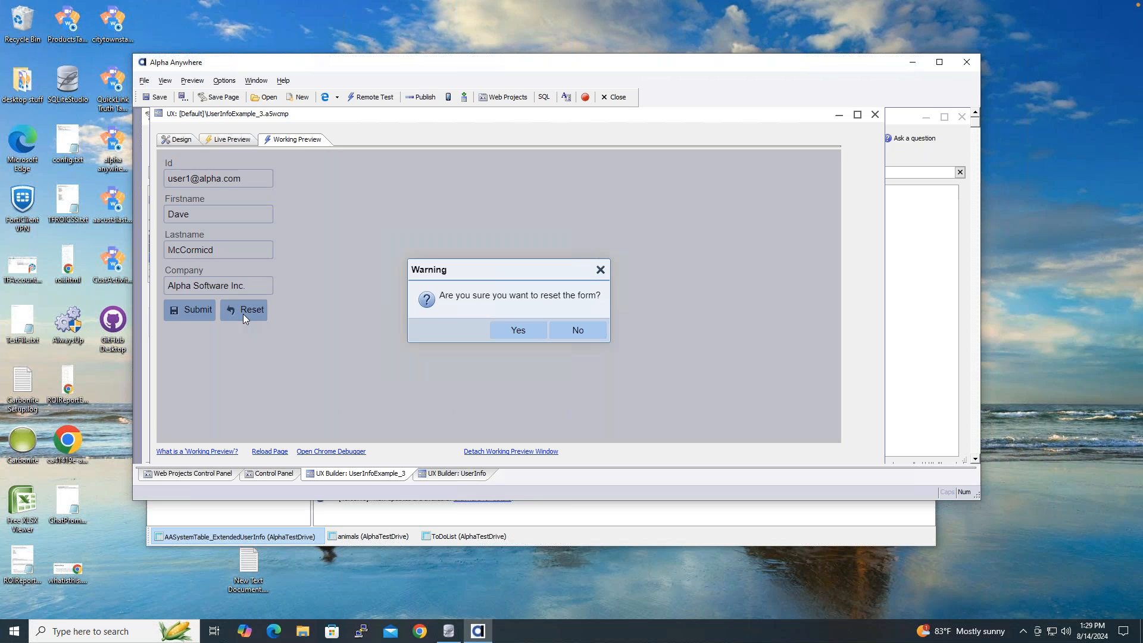
click(518, 331)
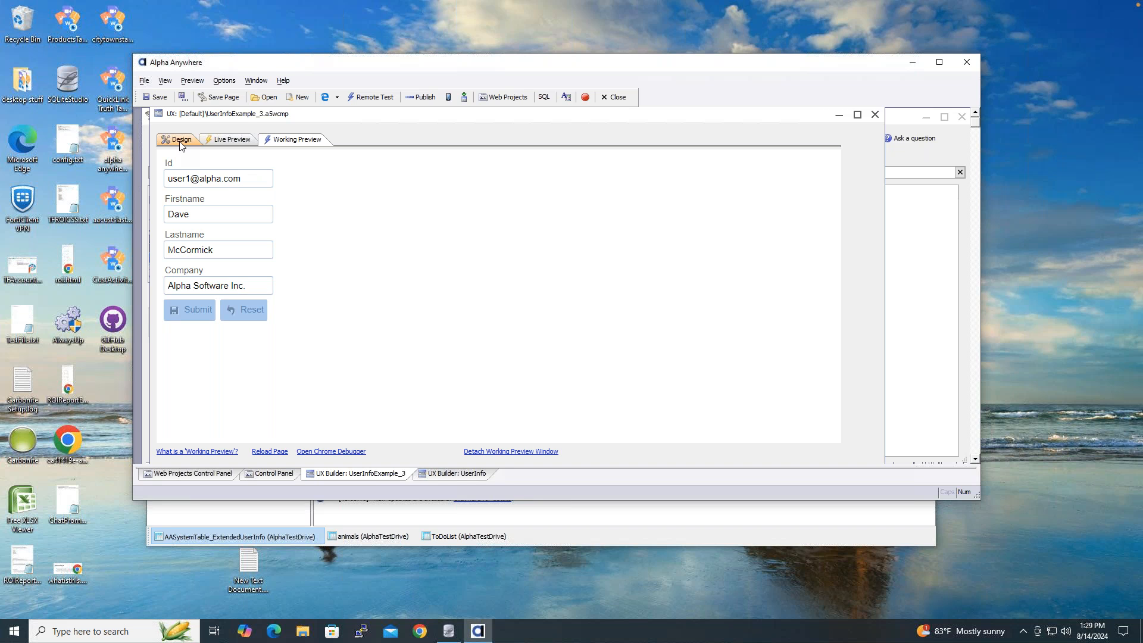
key(super+Tab)
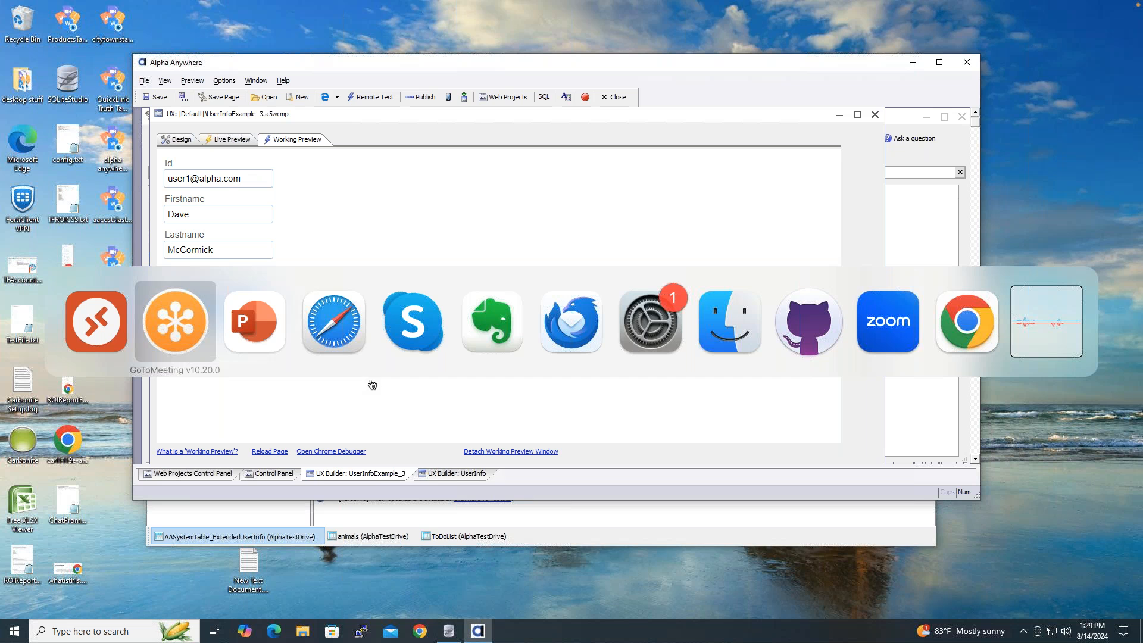
- Page ahead through the slideshow to the user details form slide
click(280, 333)
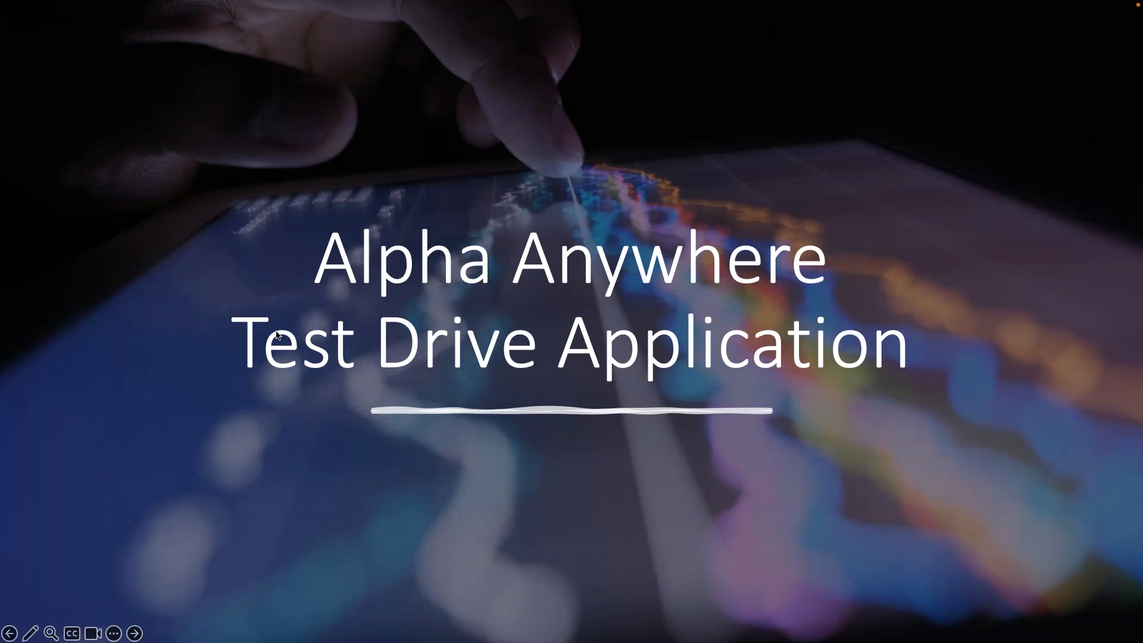
click(277, 335)
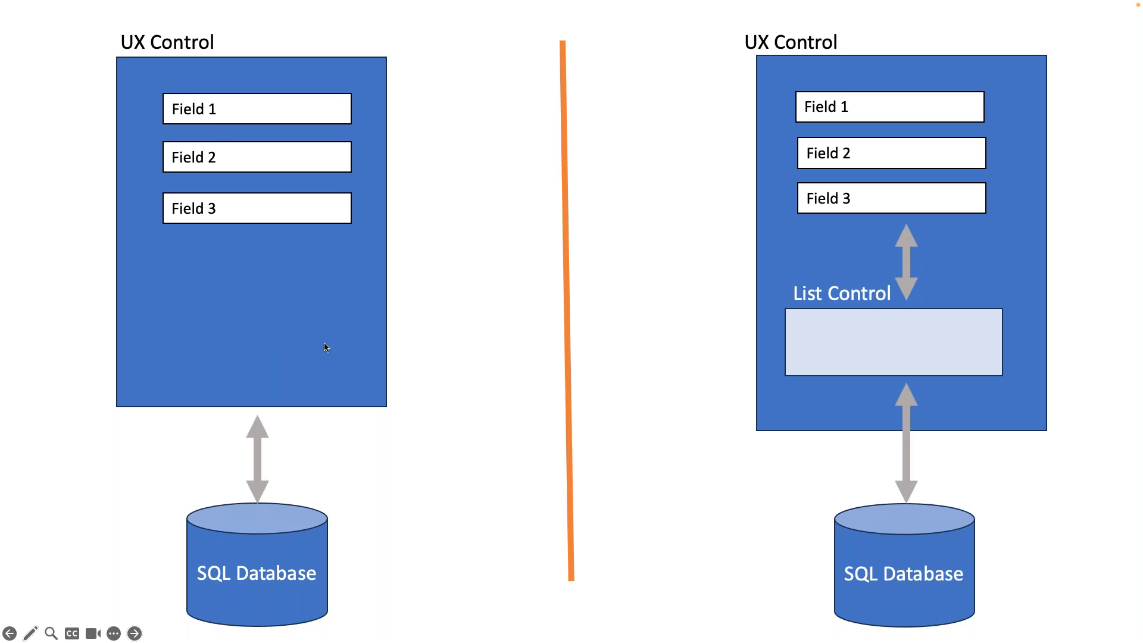
key(Left)
key(Left)
key(Left)
key(Left)
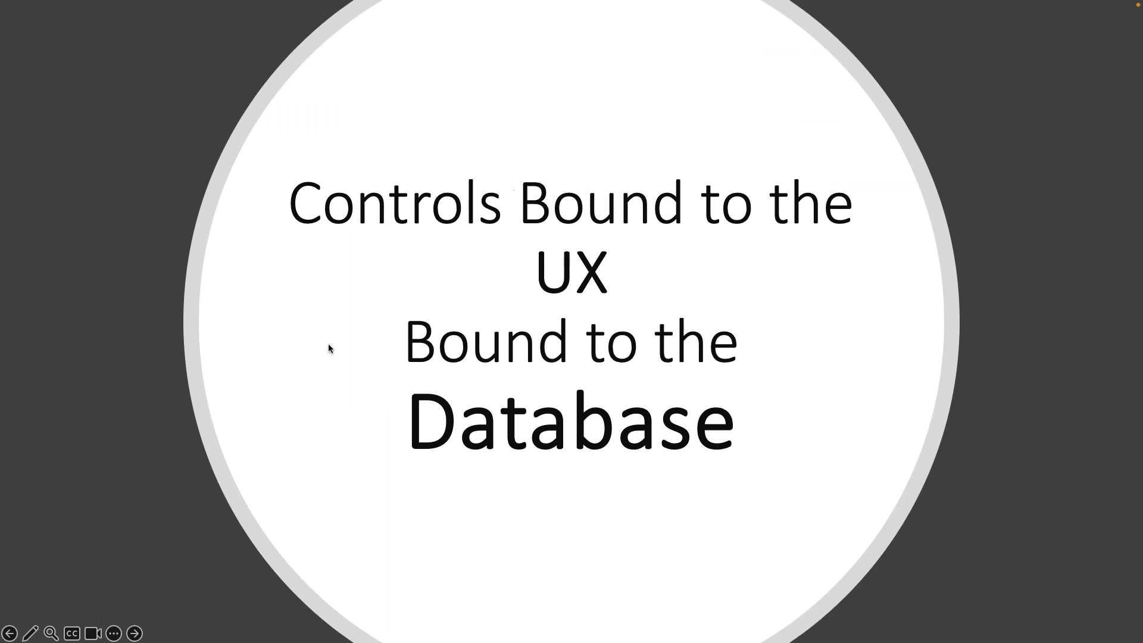
key(Left)
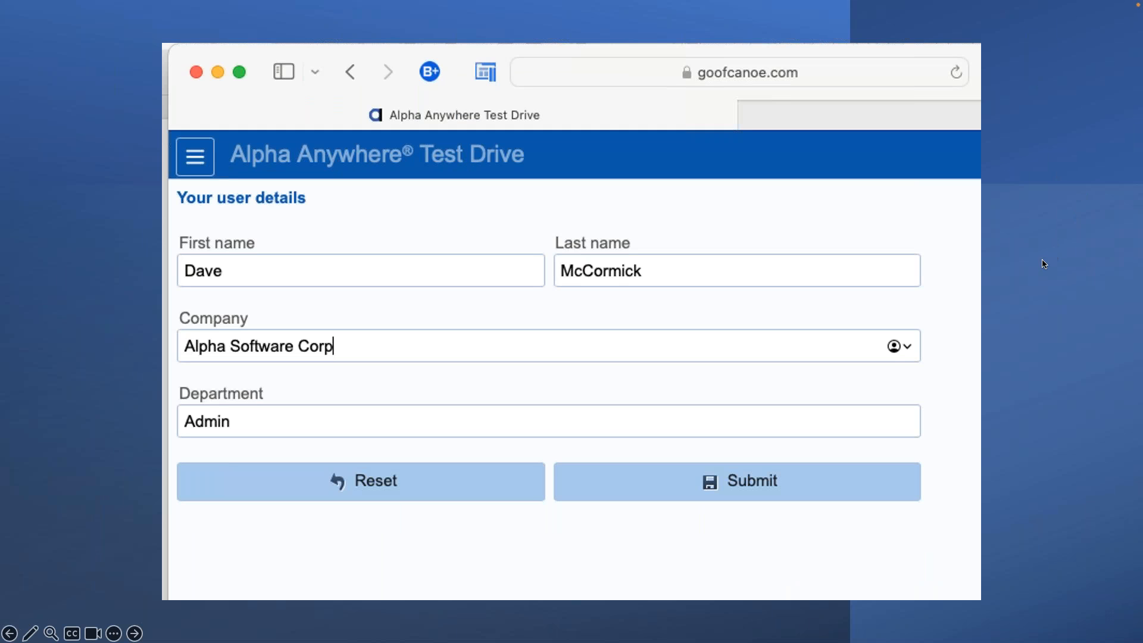
- Exit the slideshow to Normal view on slide 15 with the GitHub link
key(Escape)
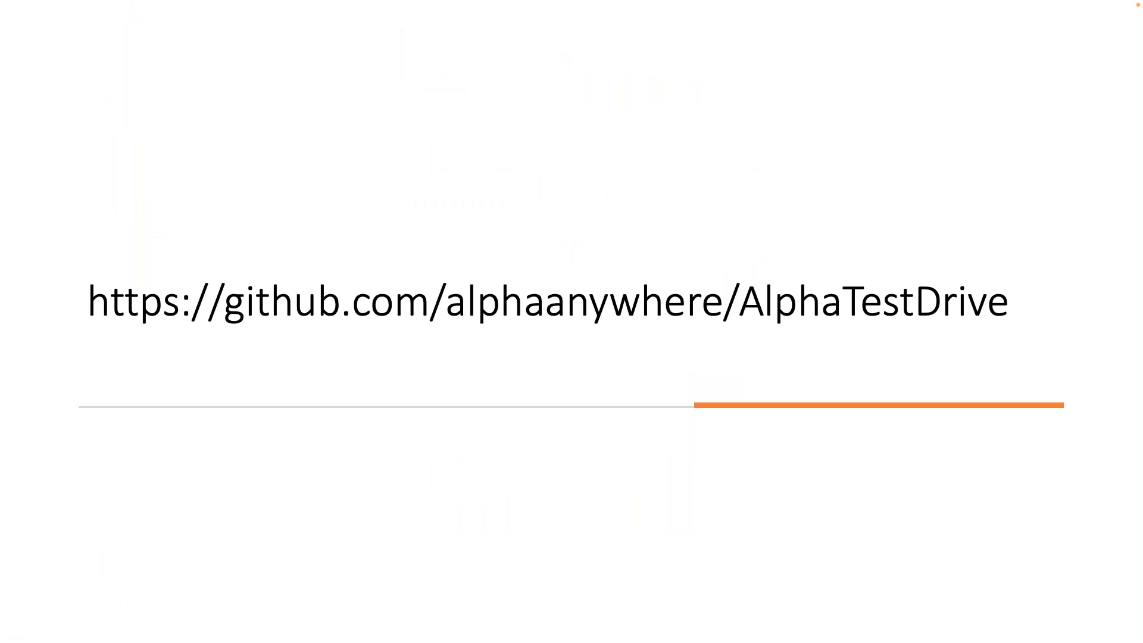
key(Escape)
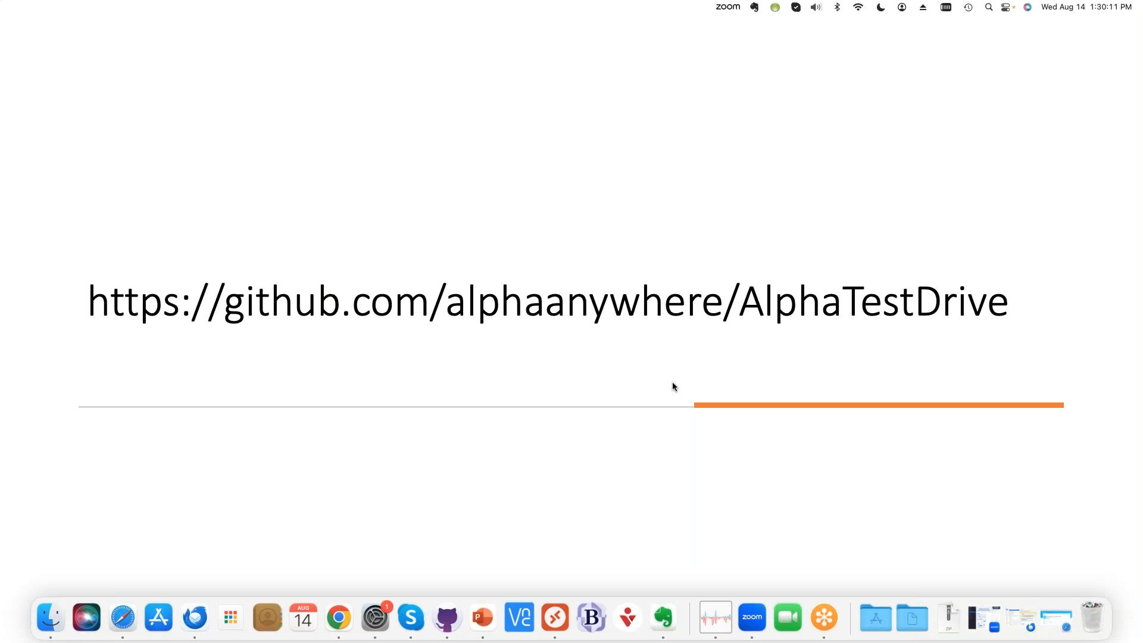
click(636, 375)
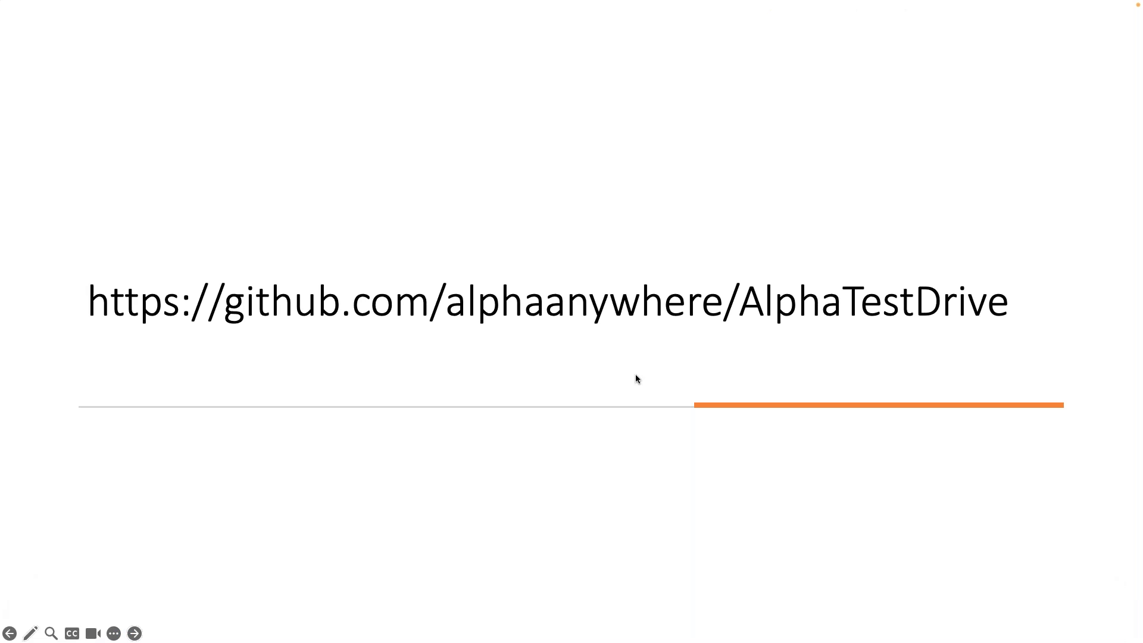
key(Escape)
click(637, 324)
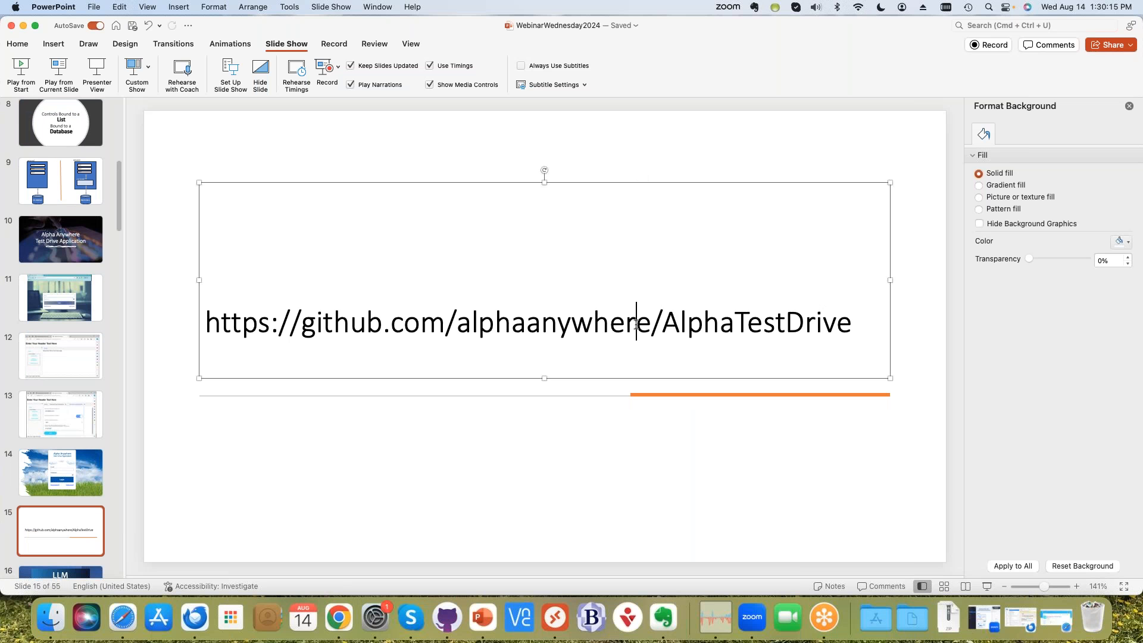
key(super+a)
right_click(703, 334)
click(725, 321)
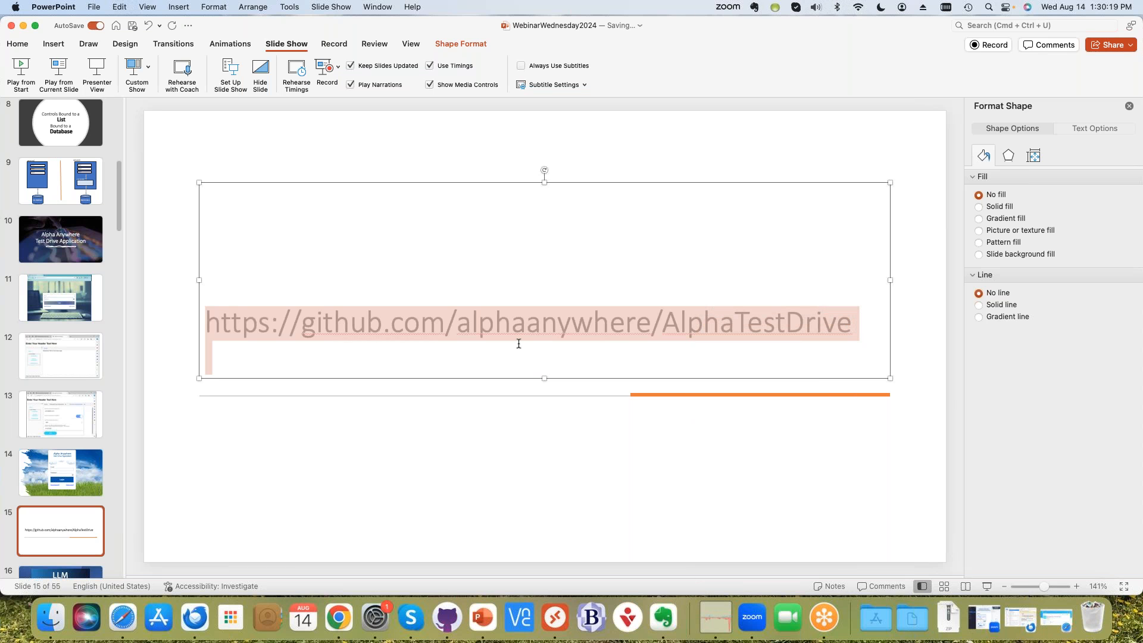
click(605, 251)
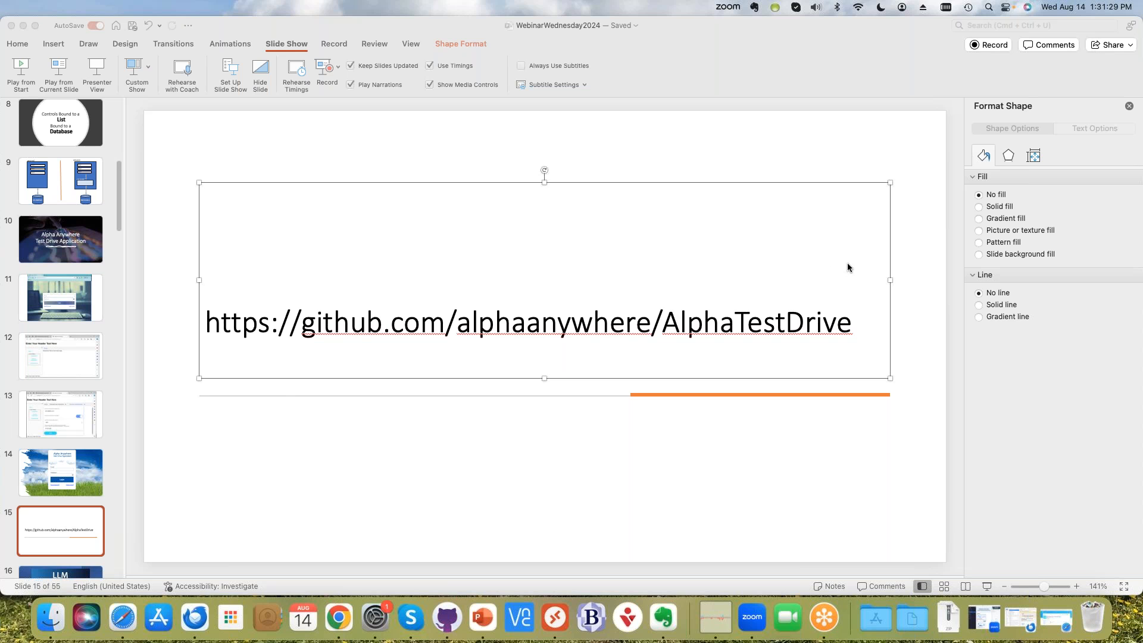
click(125, 617)
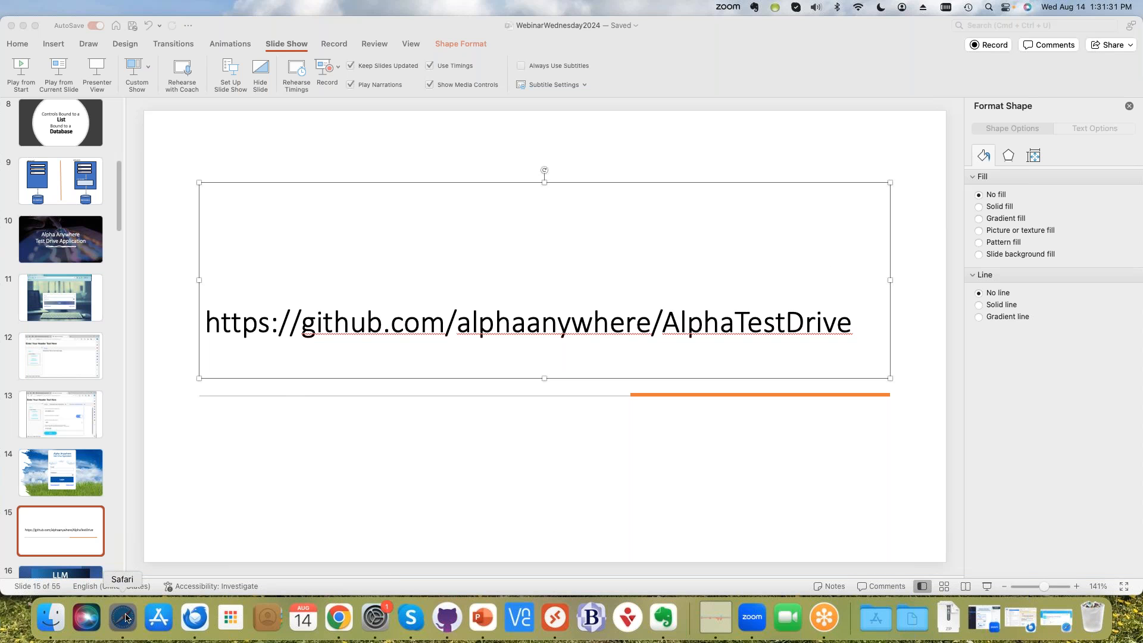
- Open a blank Safari tab, type and clear 'alpha', then bring up Microsoft Remote Desktop
drag(309, 135, 215, 128)
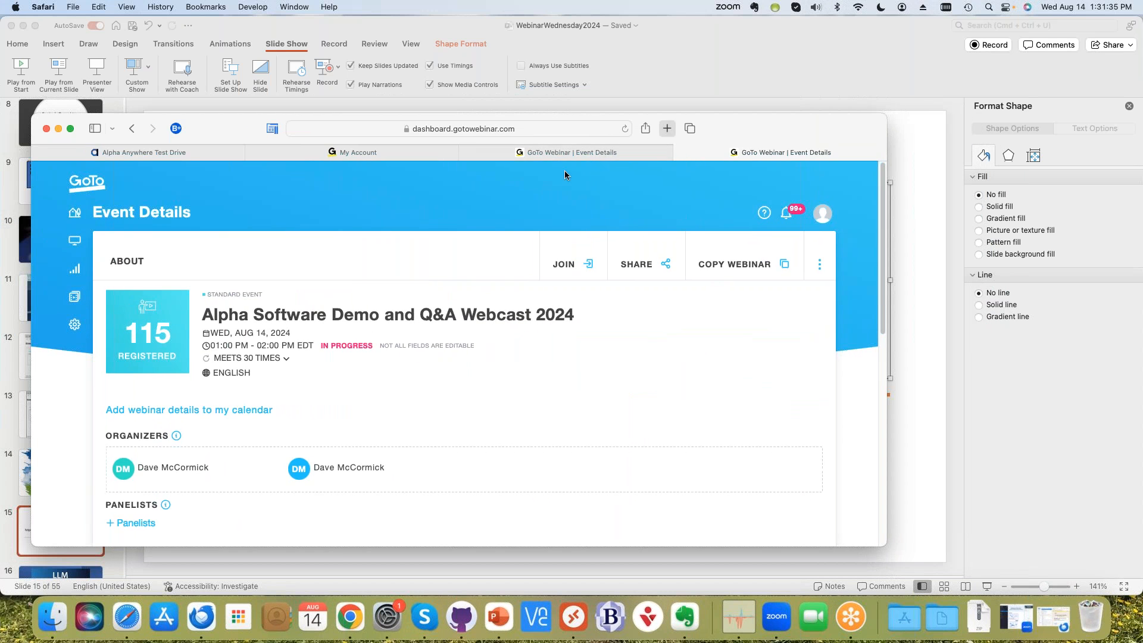
click(667, 129)
text(alpha)
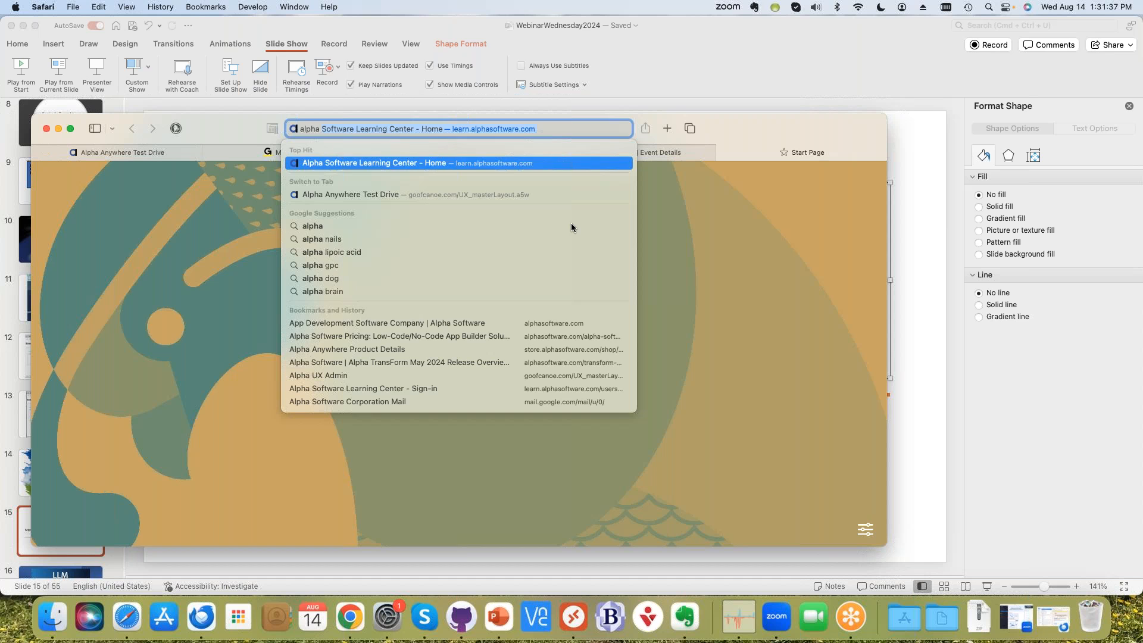
key(BackSpace)
key(BackSpace)
key(BackSpace)
key(BackSpace)
key(BackSpace)
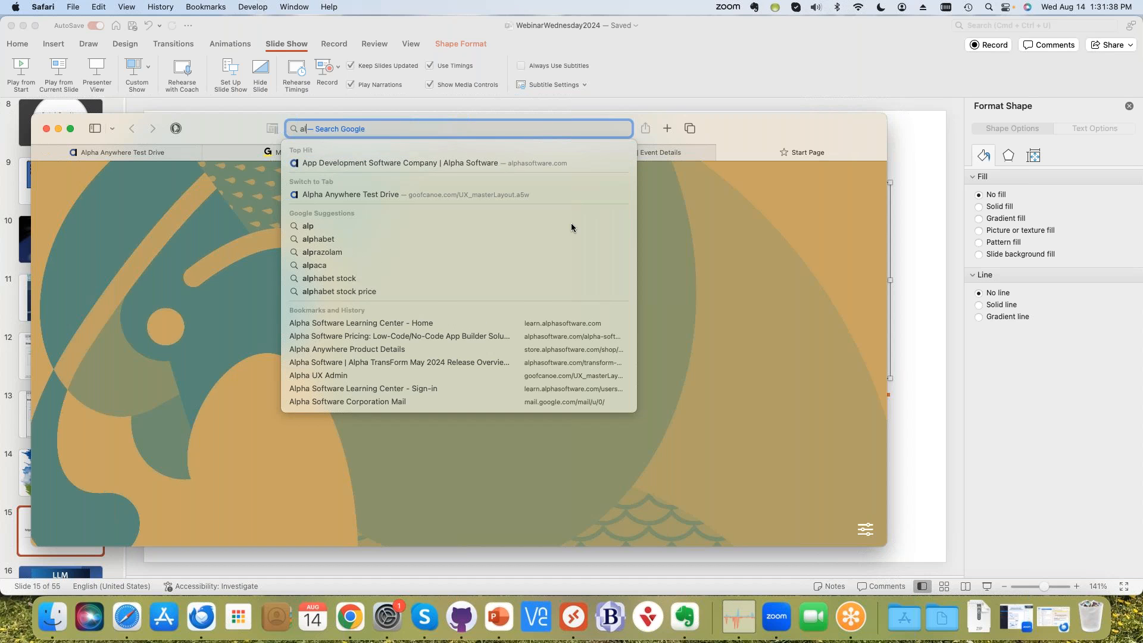
key(BackSpace)
key(BackSpace)
click(573, 619)
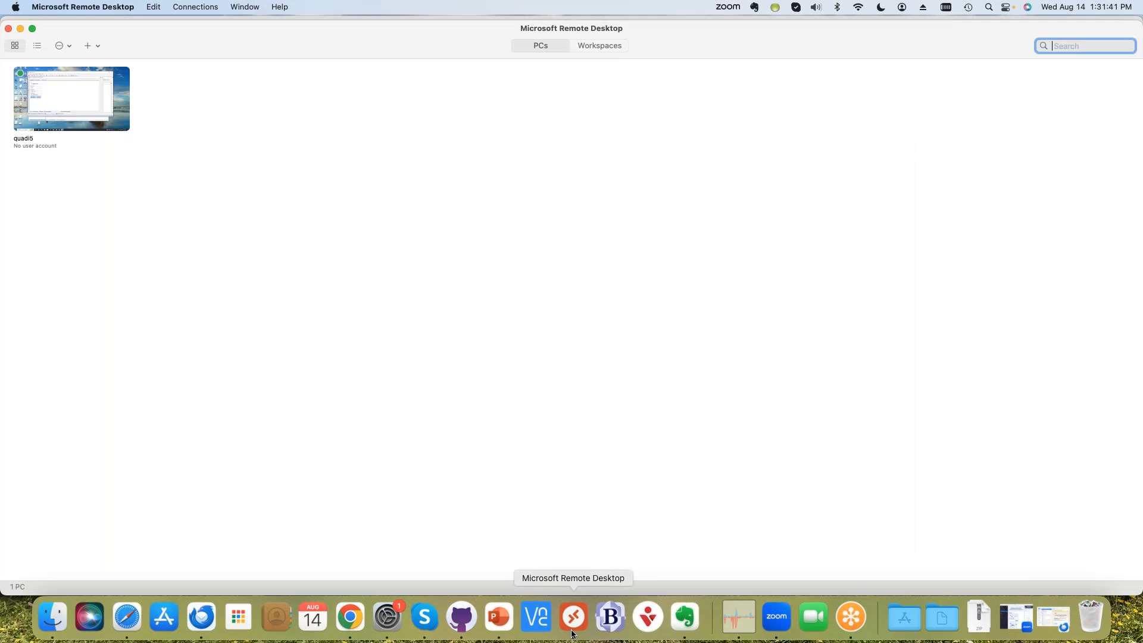
- Connect to the quadi5 PC and open the Current release notes from Help
double_click(87, 103)
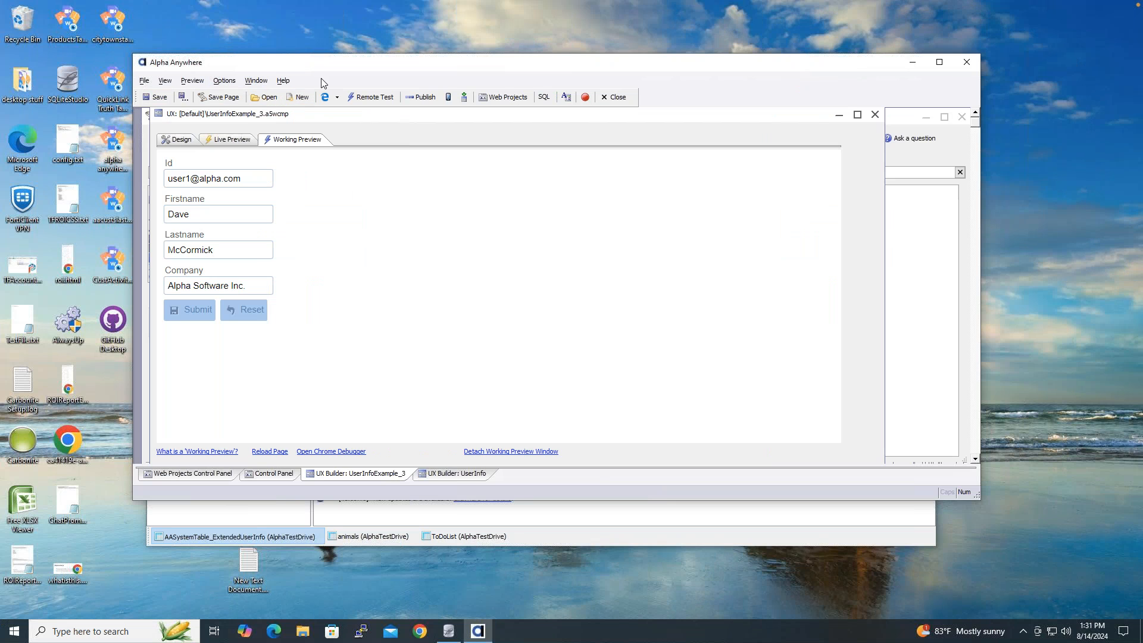
click(284, 81)
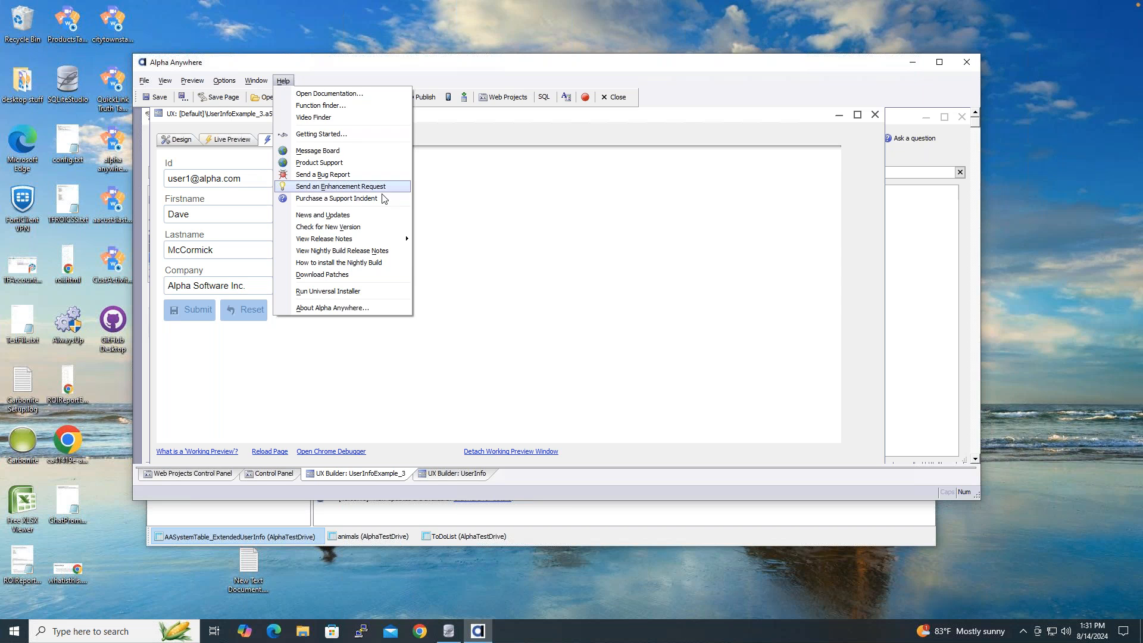
mouse_move(375, 239)
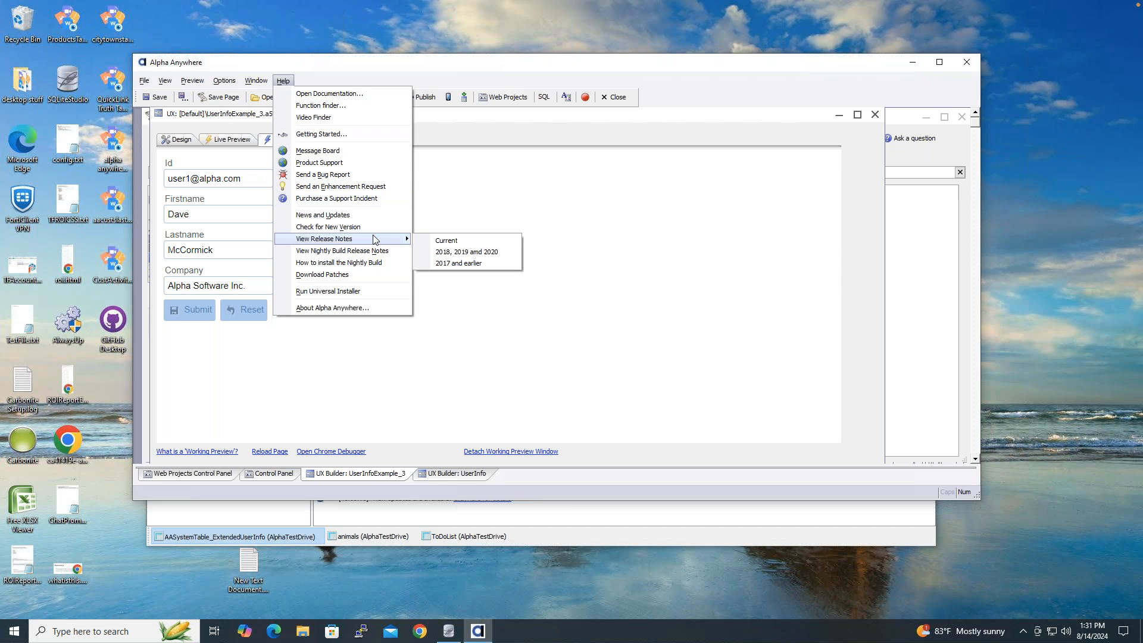
click(475, 243)
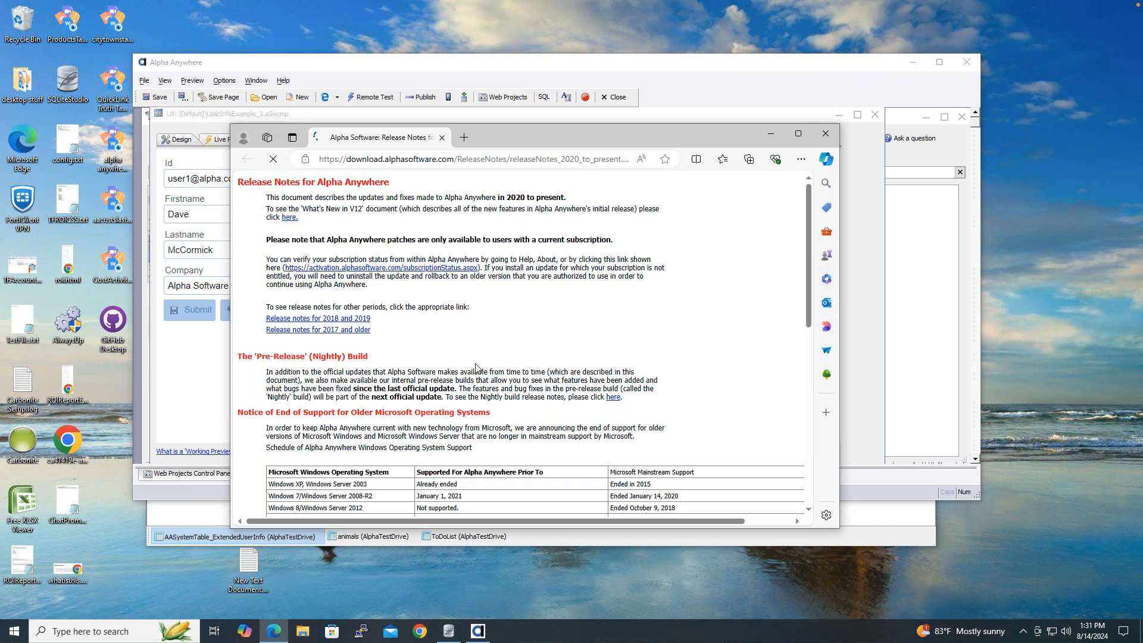
- Search the release notes for 'fir' to find the Firestore videos, then return to the Mac desktop
drag(483, 130, 426, 66)
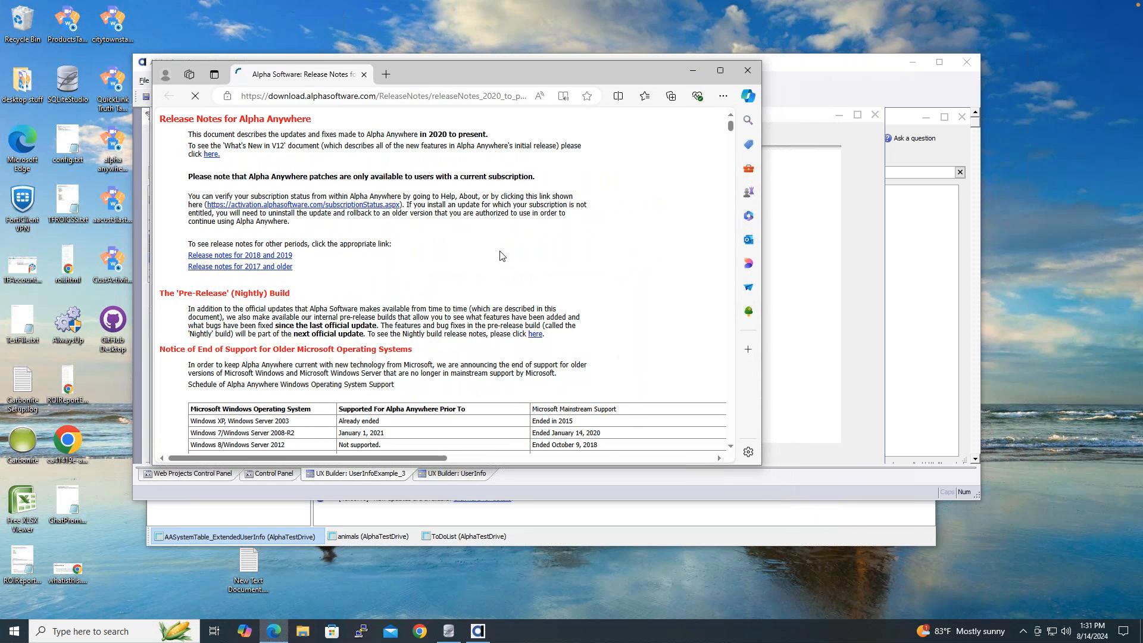
key(ctrl+f)
text(firest)
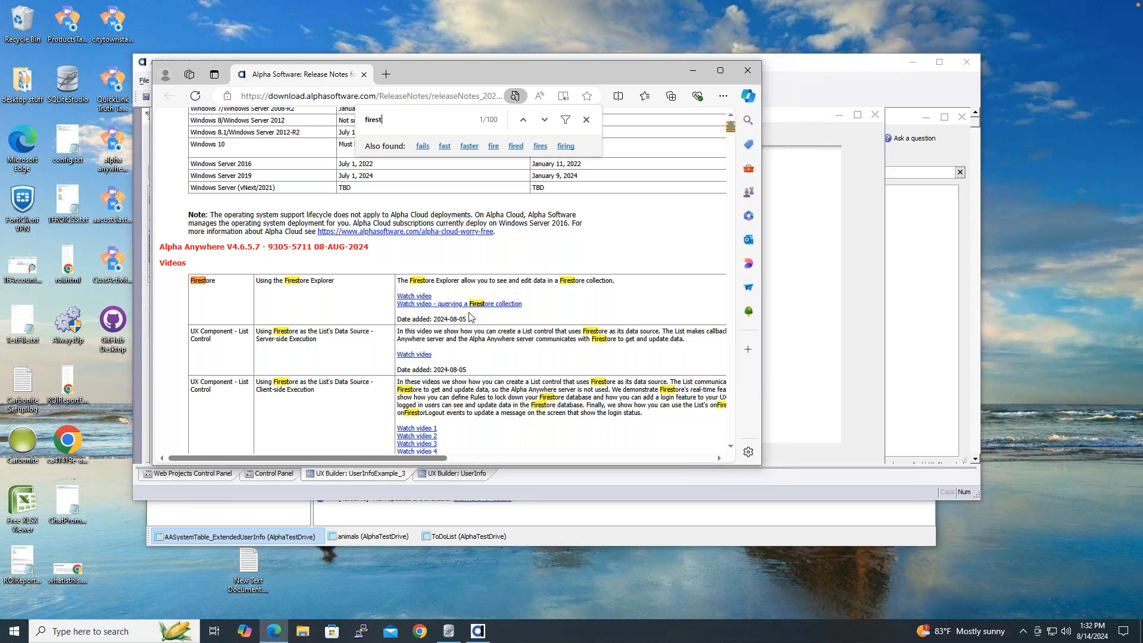
scroll(413, 278, down, 2)
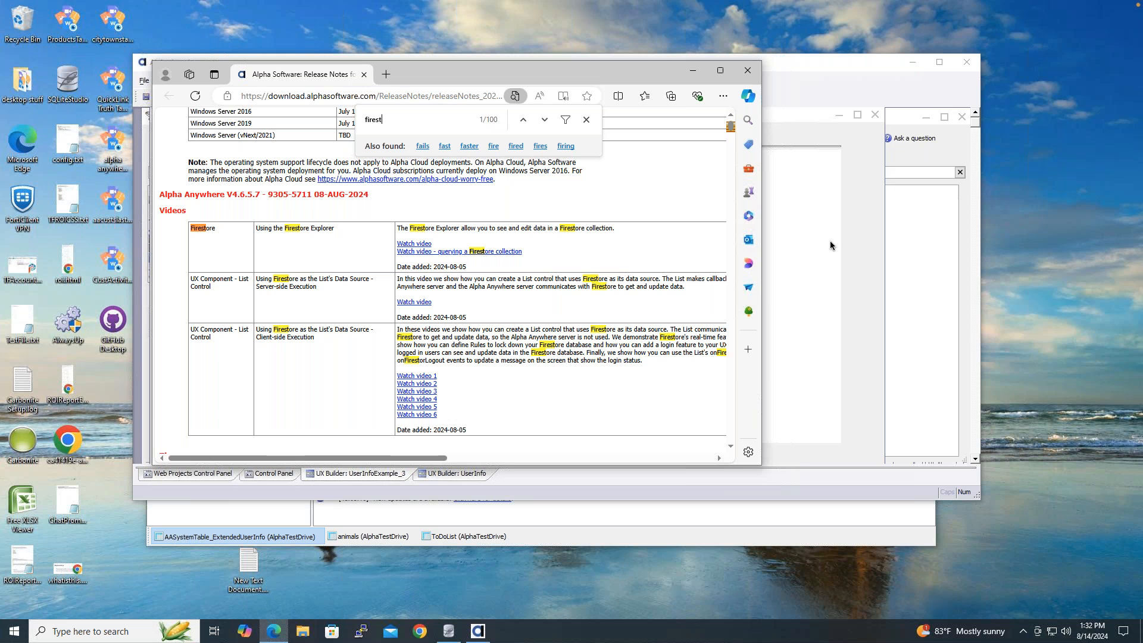
key(ctrl+Left)
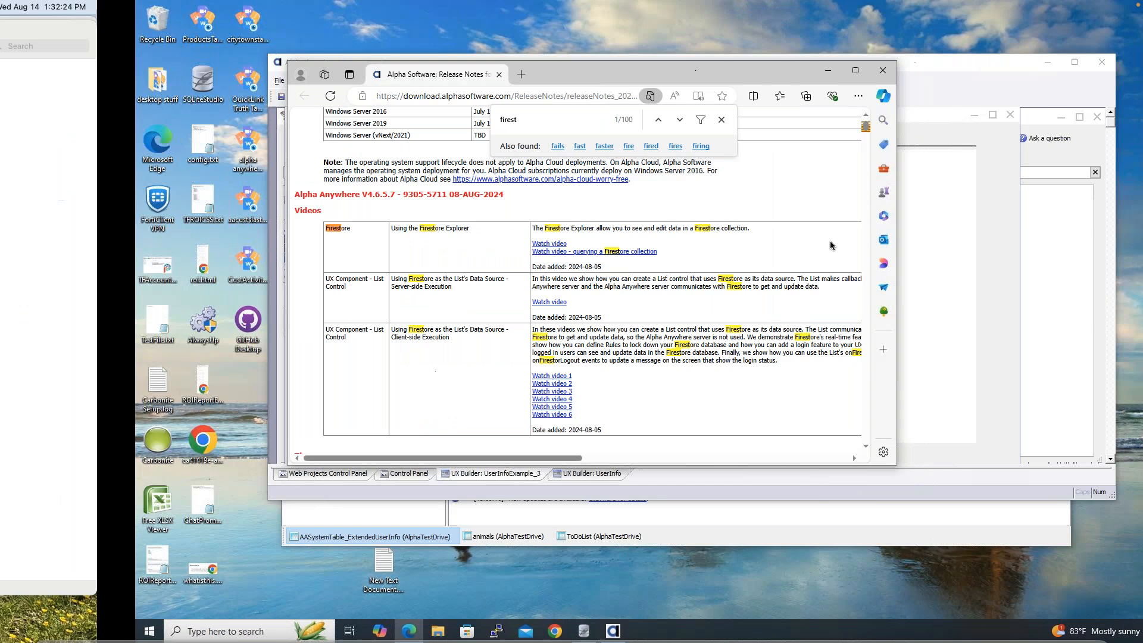
click(848, 86)
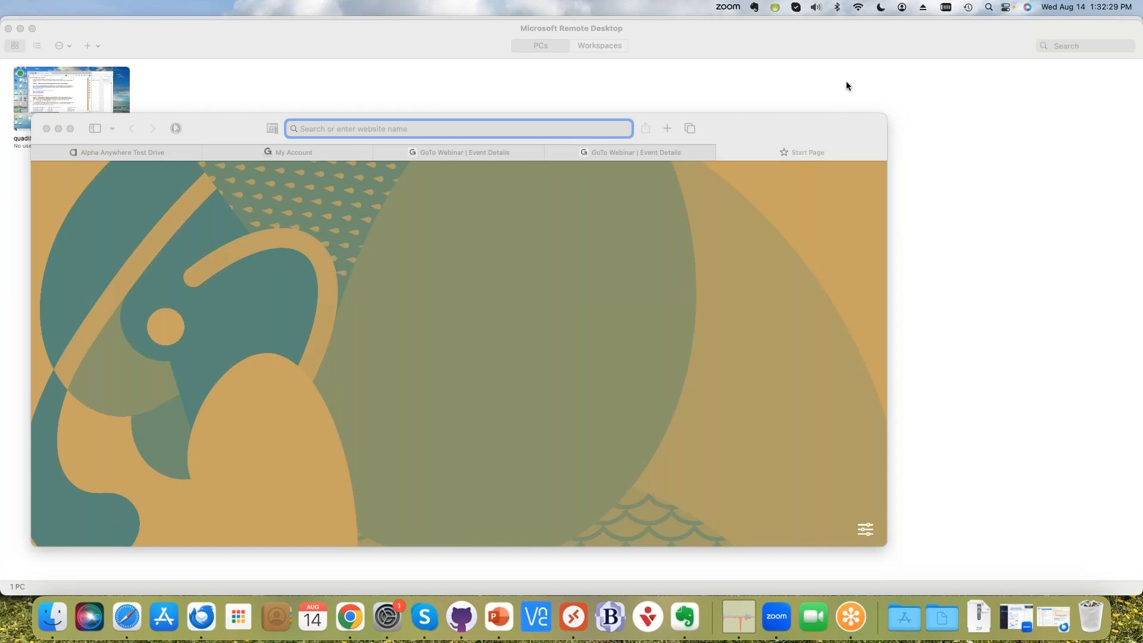